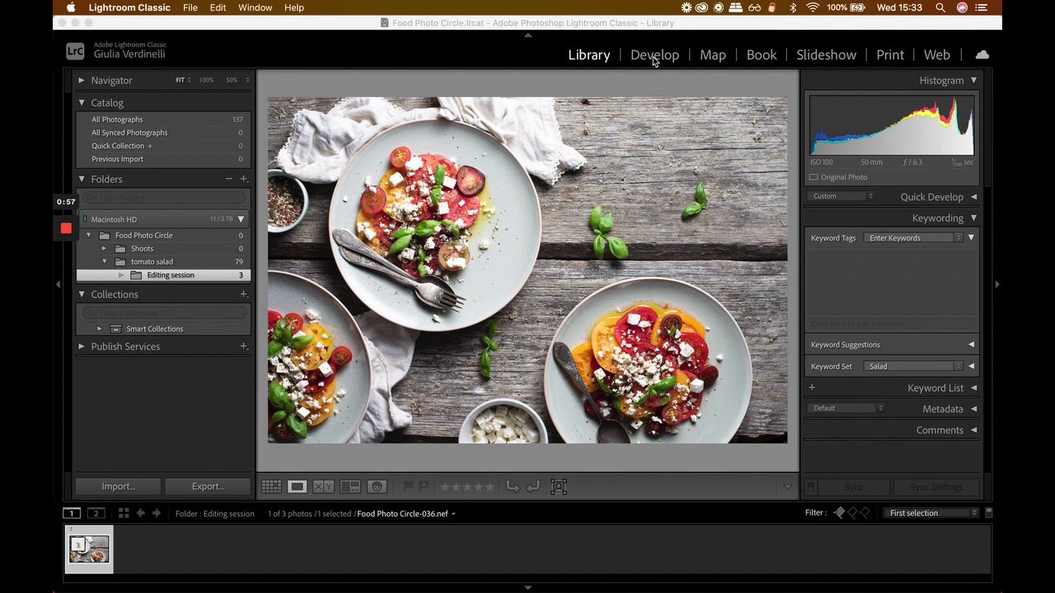
Open the tomato salad photo in the Develop module and look over its Basic and HSL adjustments
{"action": "left_click", "coordinate": [652, 58]}
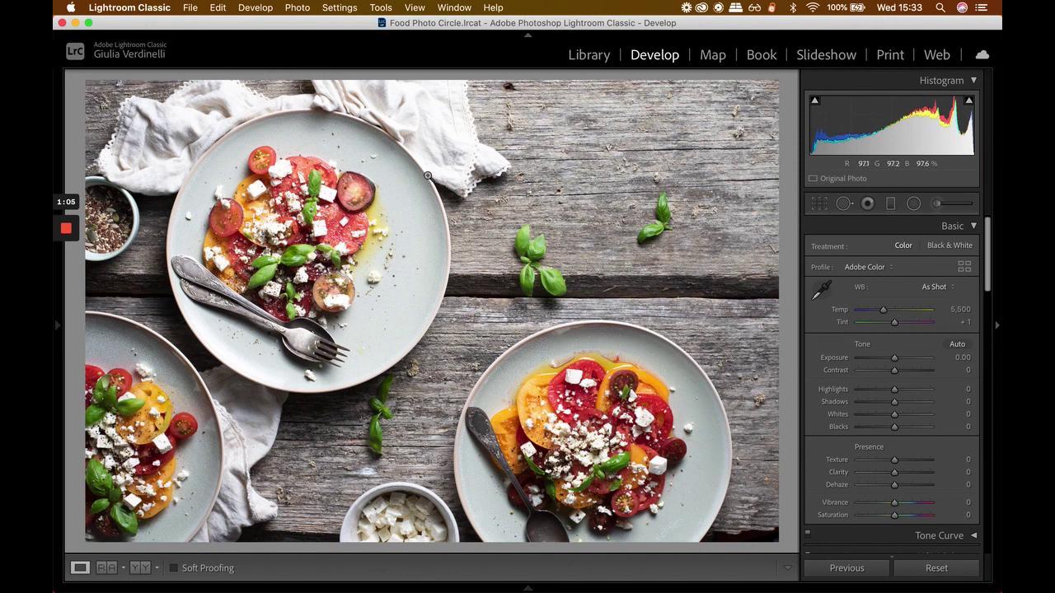
{"action": "scroll", "coordinate": [880, 417], "scroll_direction": "down", "scroll_amount": 1}
{"action": "scroll", "coordinate": [880, 417], "scroll_direction": "down", "scroll_amount": 5}
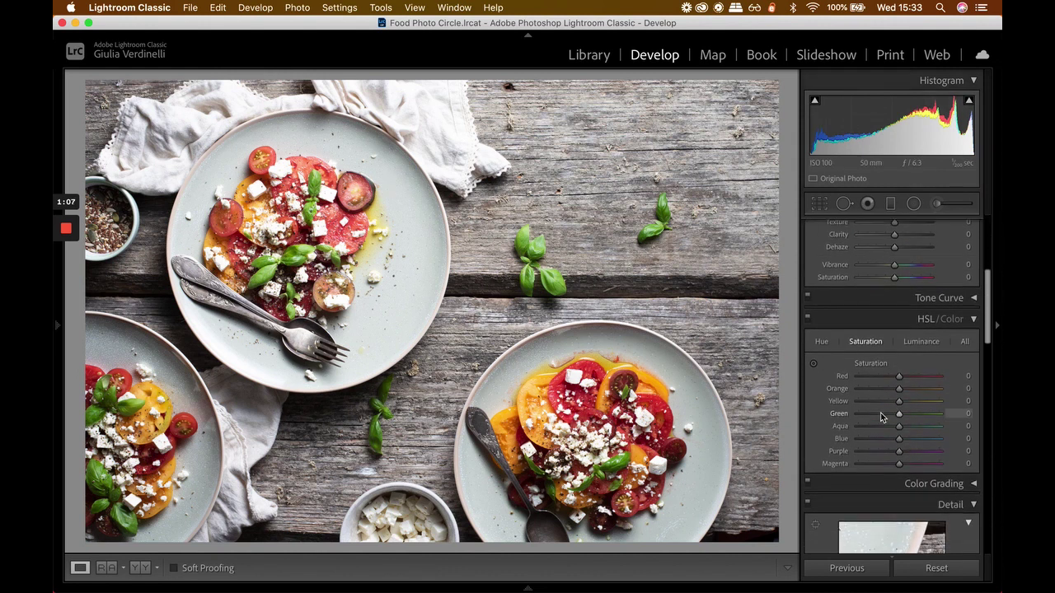
{"action": "scroll", "coordinate": [881, 417], "scroll_direction": "up", "scroll_amount": 6}
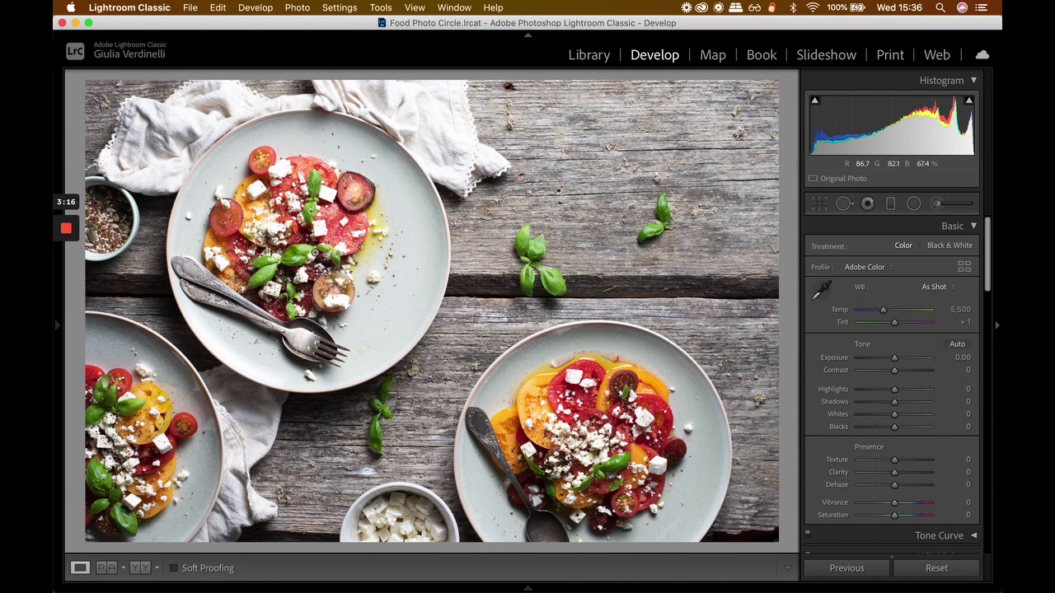
Examine the salad plate, linen and wooden backdrop up close before editing the photo
{"action": "left_click", "coordinate": [336, 262]}
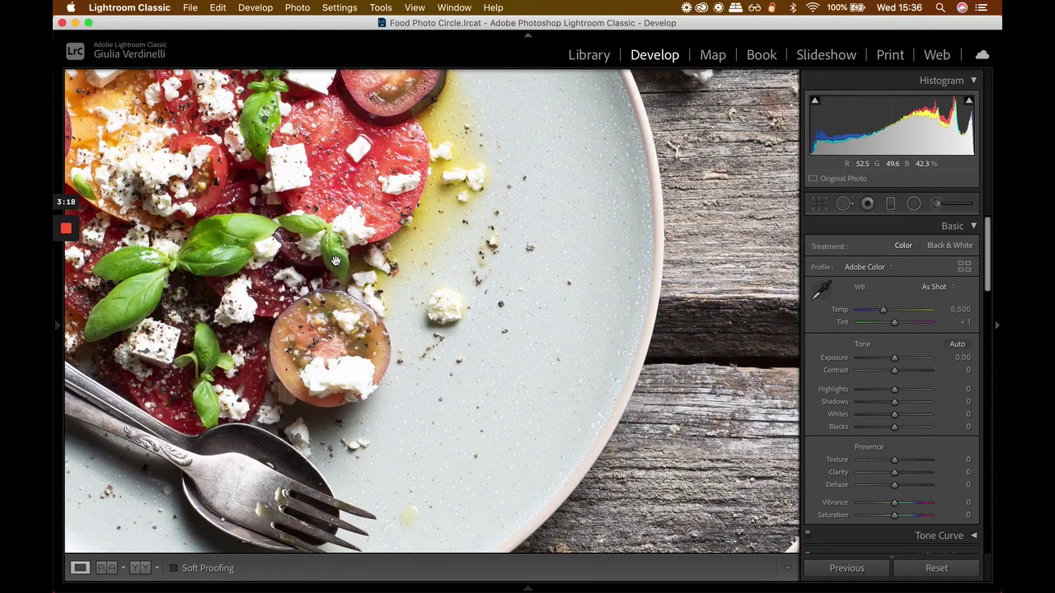
{"action": "scroll", "coordinate": [336, 262], "scroll_direction": "up", "scroll_amount": 3}
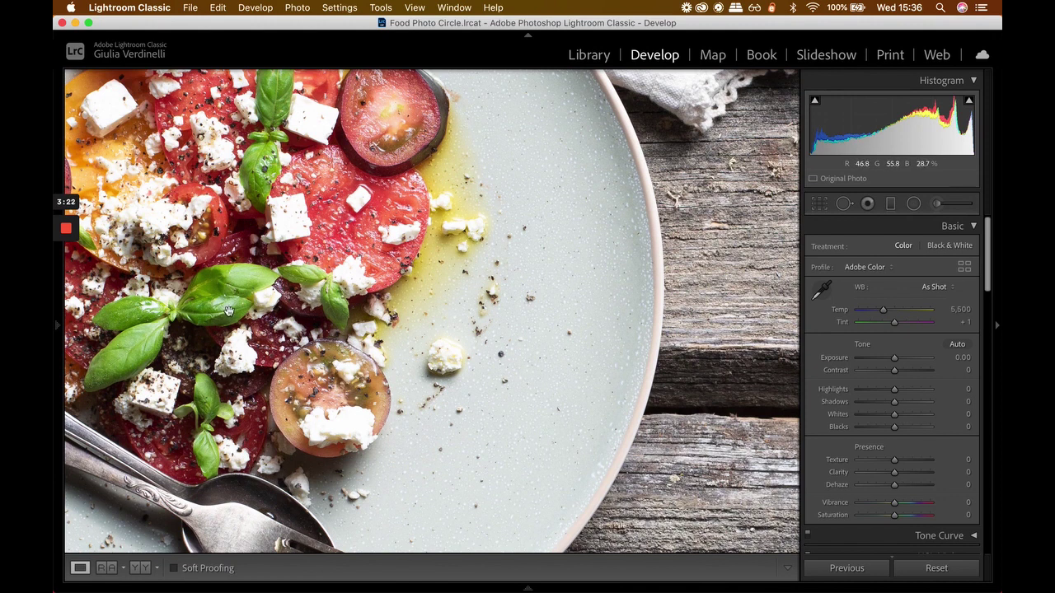
{"action": "scroll", "coordinate": [684, 271], "scroll_direction": "right", "scroll_amount": 10}
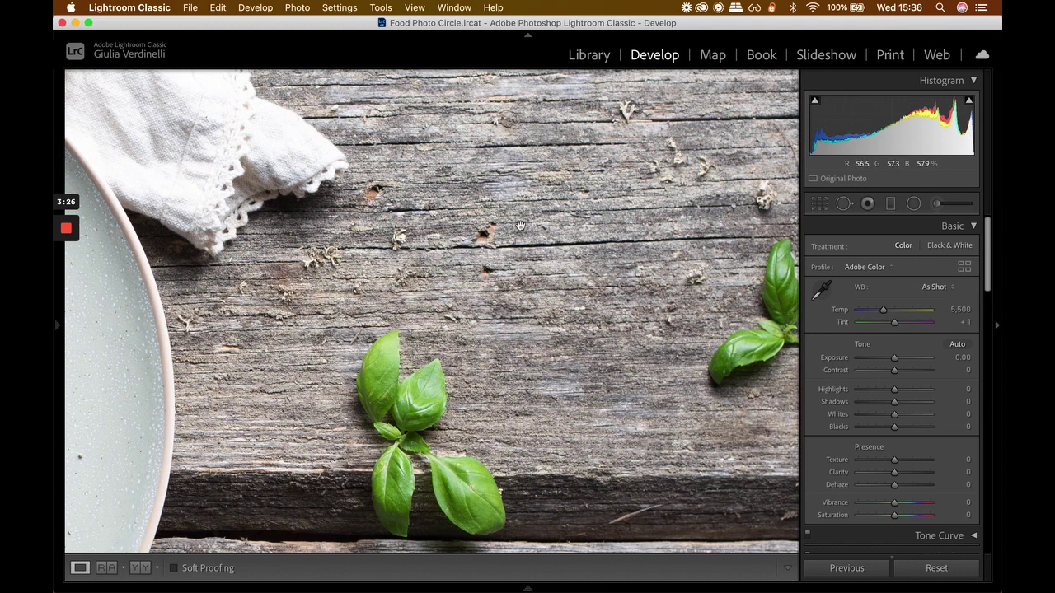
{"action": "scroll", "coordinate": [573, 179], "scroll_direction": "down", "scroll_amount": 5}
{"action": "left_click", "coordinate": [598, 313]}
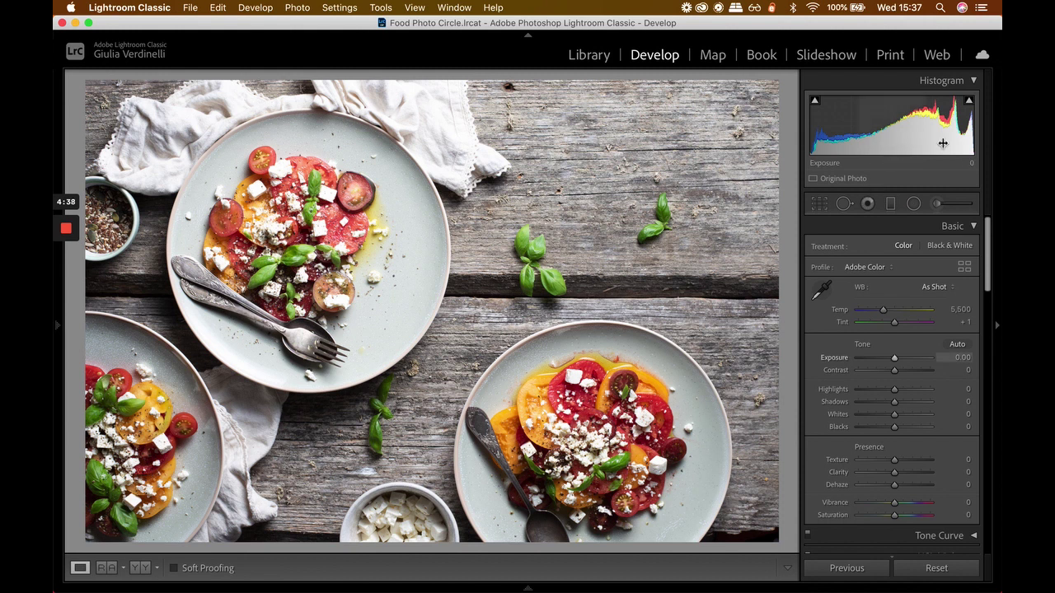
{"action": "scroll", "coordinate": [909, 322], "scroll_direction": "down", "scroll_amount": 10}
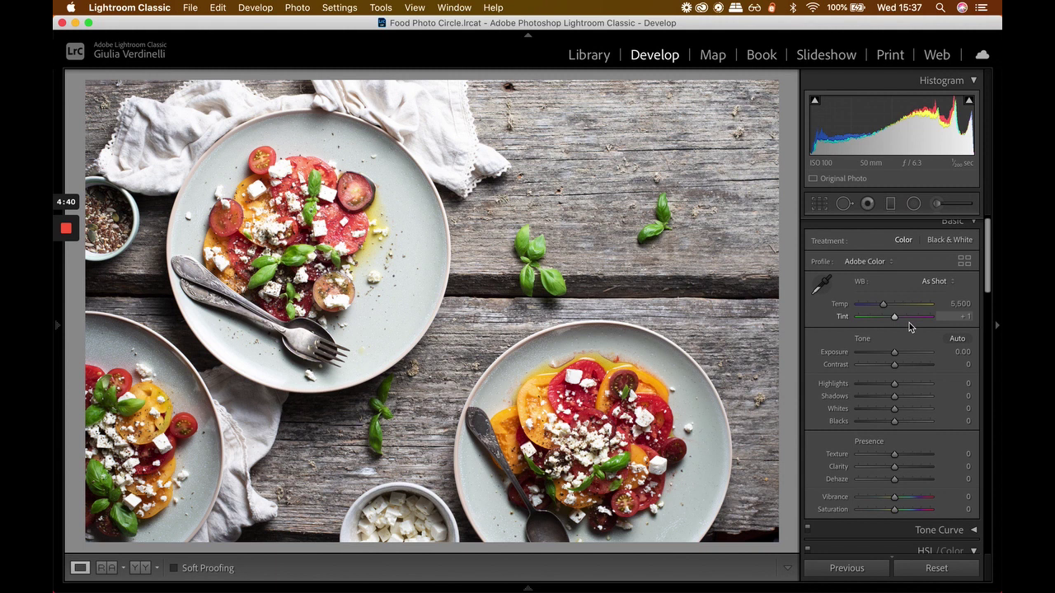
{"action": "scroll", "coordinate": [909, 322], "scroll_direction": "up", "scroll_amount": 10}
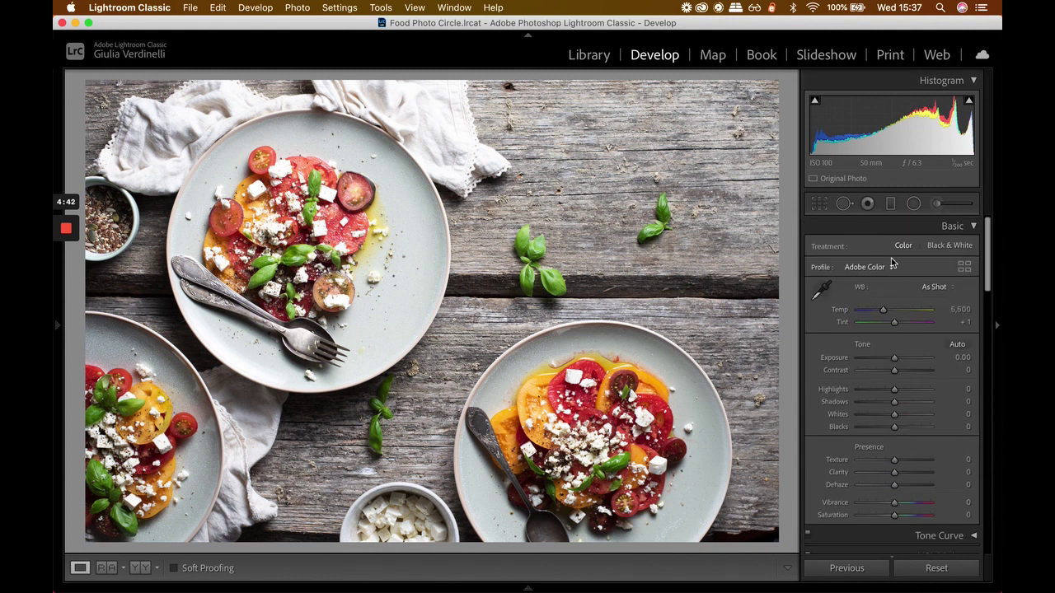
{"action": "key", "text": "F6"}
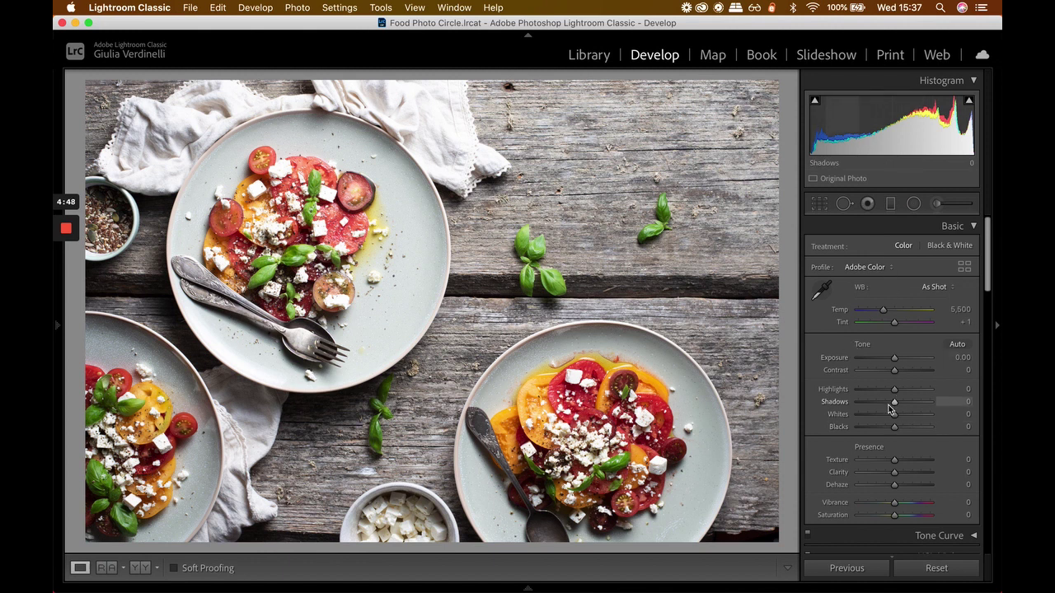
{"action": "scroll", "coordinate": [891, 344], "scroll_direction": "down", "scroll_amount": 10}
{"action": "scroll", "coordinate": [890, 342], "scroll_direction": "up", "scroll_amount": 10}
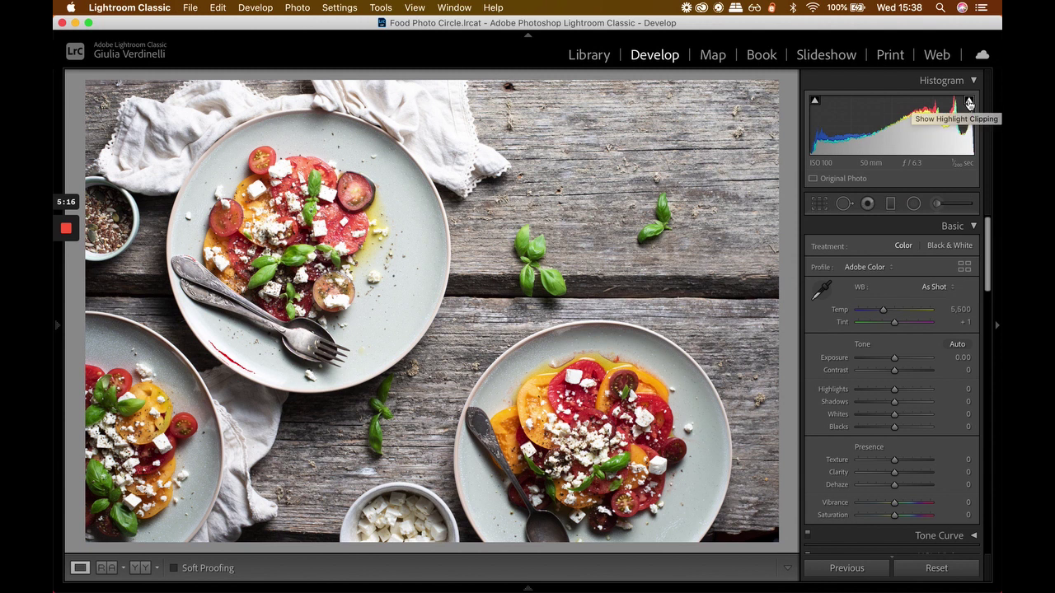
Turn on the shadow and highlight clipping warnings and inspect the upper plate, cutlery and salad for clipped areas
{"action": "key", "text": "j"}
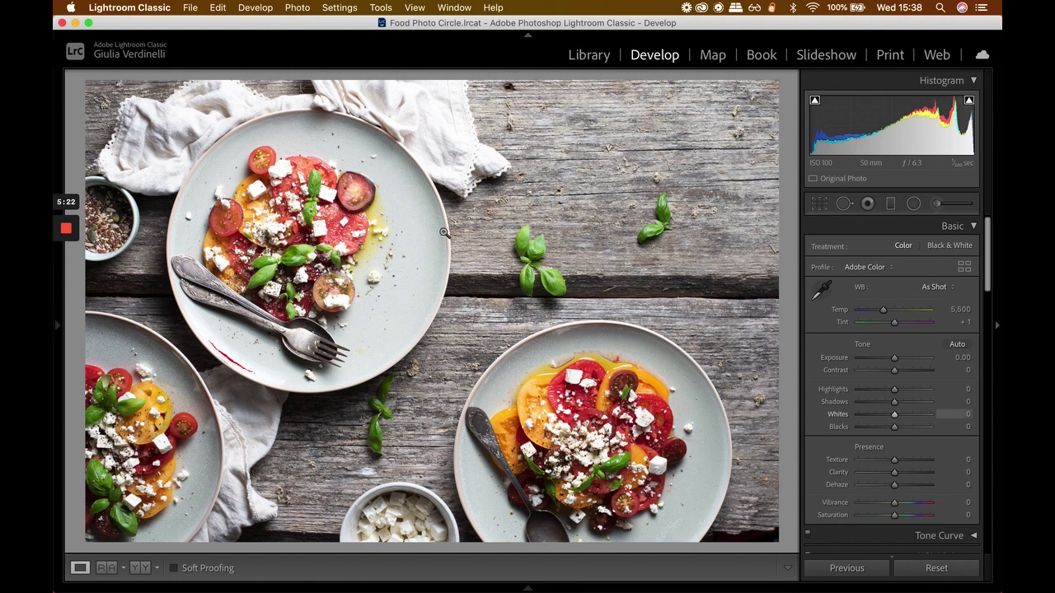
{"action": "left_click", "coordinate": [264, 336]}
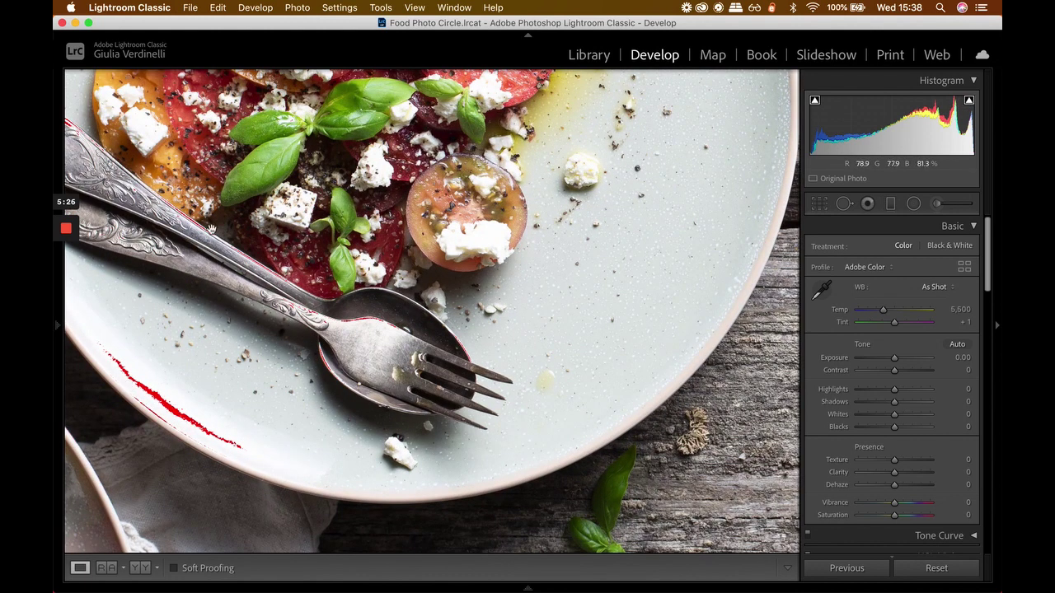
{"action": "left_click_drag", "start_coordinate": [253, 293], "coordinate": [517, 367]}
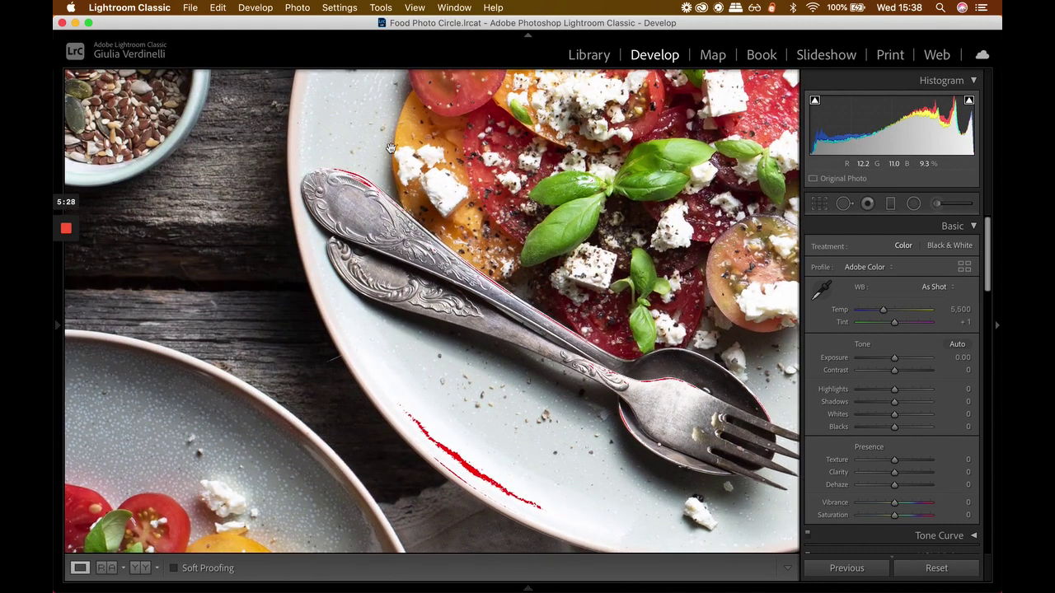
{"action": "left_click_drag", "start_coordinate": [560, 268], "coordinate": [445, 381]}
{"action": "left_click_drag", "start_coordinate": [544, 209], "coordinate": [521, 225]}
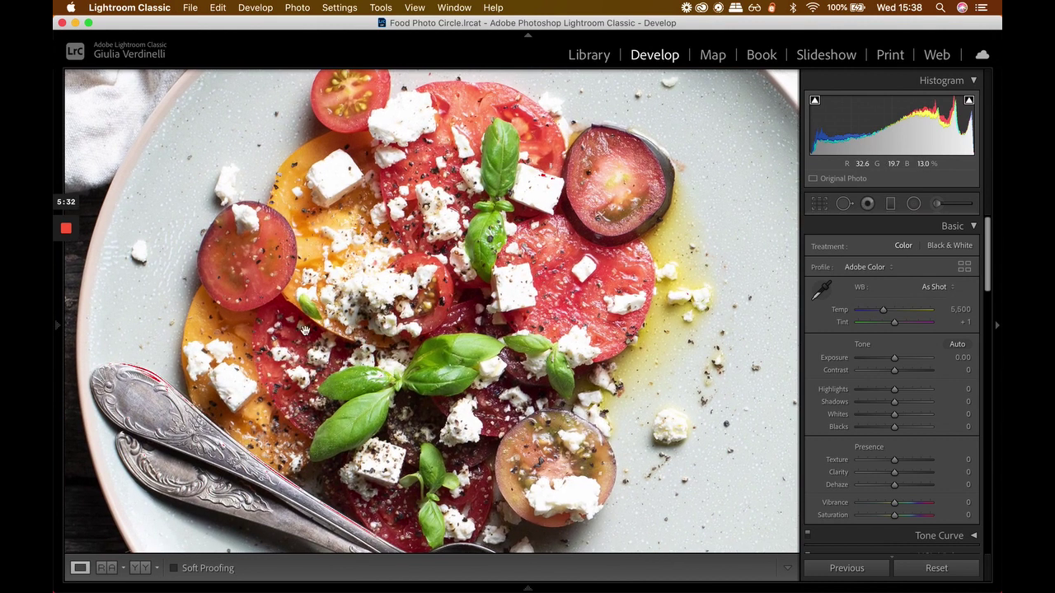
{"action": "left_click_drag", "start_coordinate": [372, 375], "coordinate": [489, 146]}
{"action": "left_click_drag", "start_coordinate": [382, 364], "coordinate": [306, 301]}
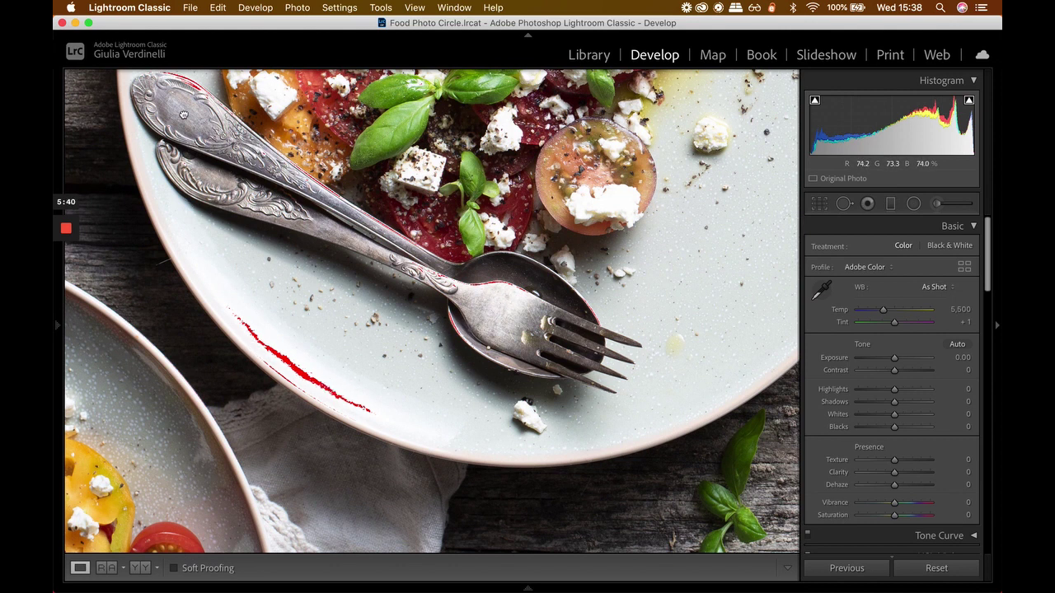
{"action": "left_click_drag", "start_coordinate": [183, 119], "coordinate": [306, 168]}
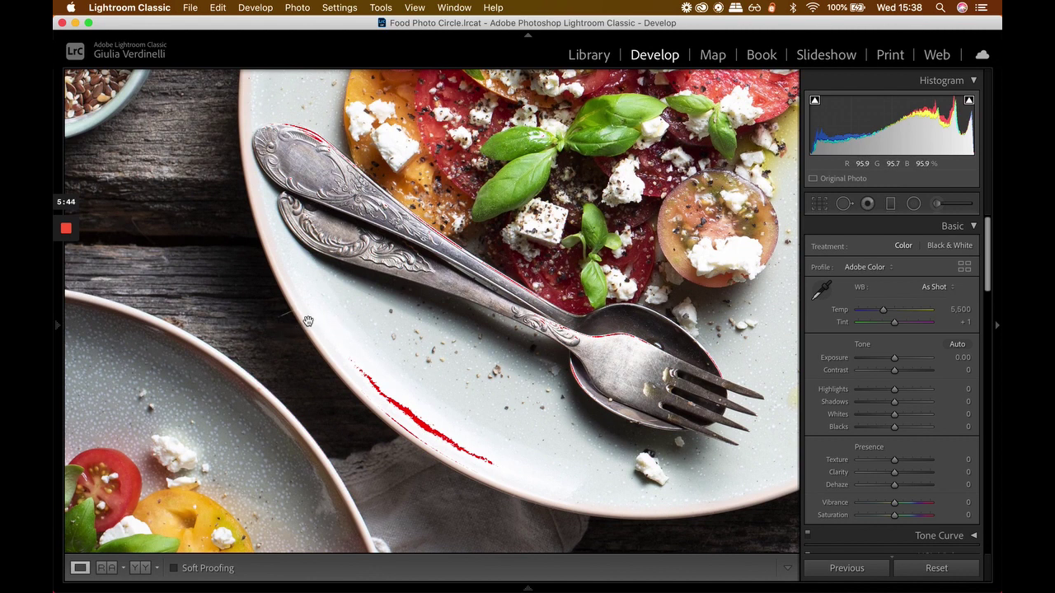
Check the other two plates, the linen and the feta bowl up close for clipped shadows or highlights
{"action": "scroll", "coordinate": [427, 388], "scroll_direction": "down", "scroll_amount": 5}
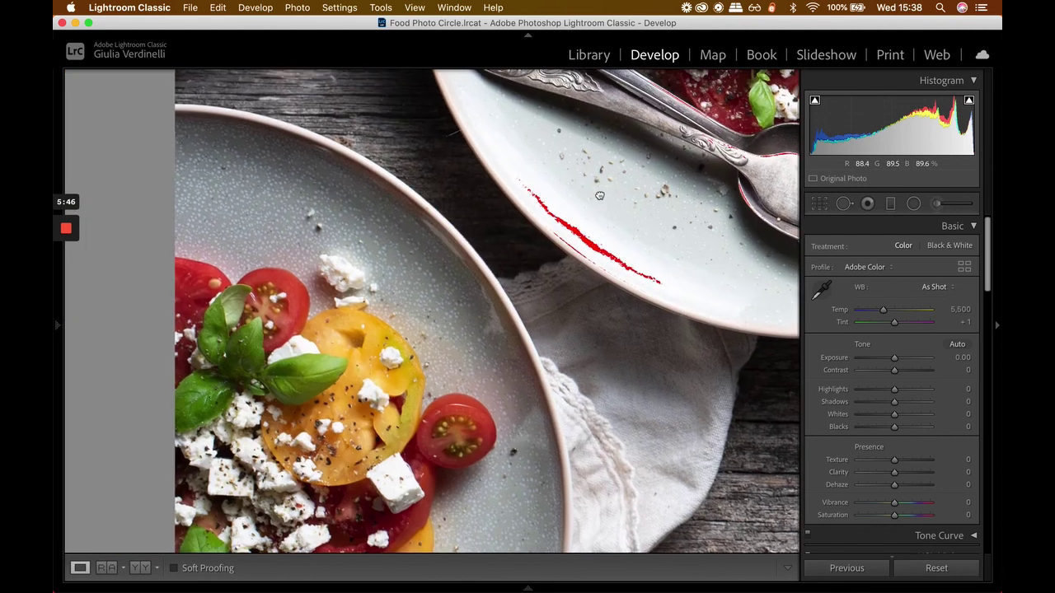
{"action": "scroll", "coordinate": [419, 406], "scroll_direction": "right", "scroll_amount": 10}
{"action": "scroll", "coordinate": [420, 406], "scroll_direction": "down", "scroll_amount": 4}
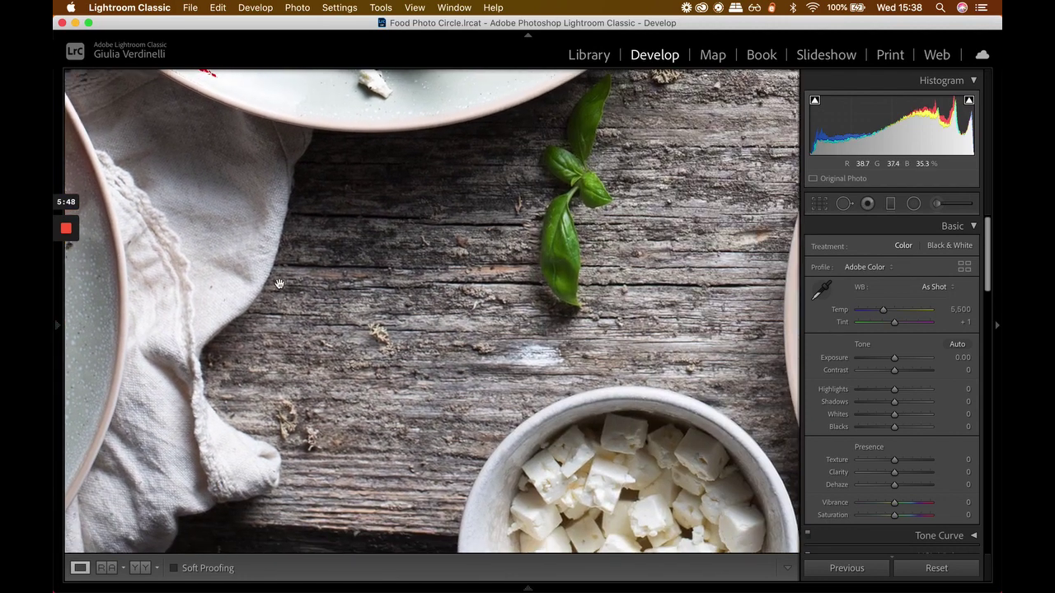
{"action": "scroll", "coordinate": [500, 406], "scroll_direction": "right", "scroll_amount": 8}
{"action": "scroll", "coordinate": [499, 406], "scroll_direction": "down", "scroll_amount": 2}
{"action": "scroll", "coordinate": [459, 363], "scroll_direction": "up", "scroll_amount": 4}
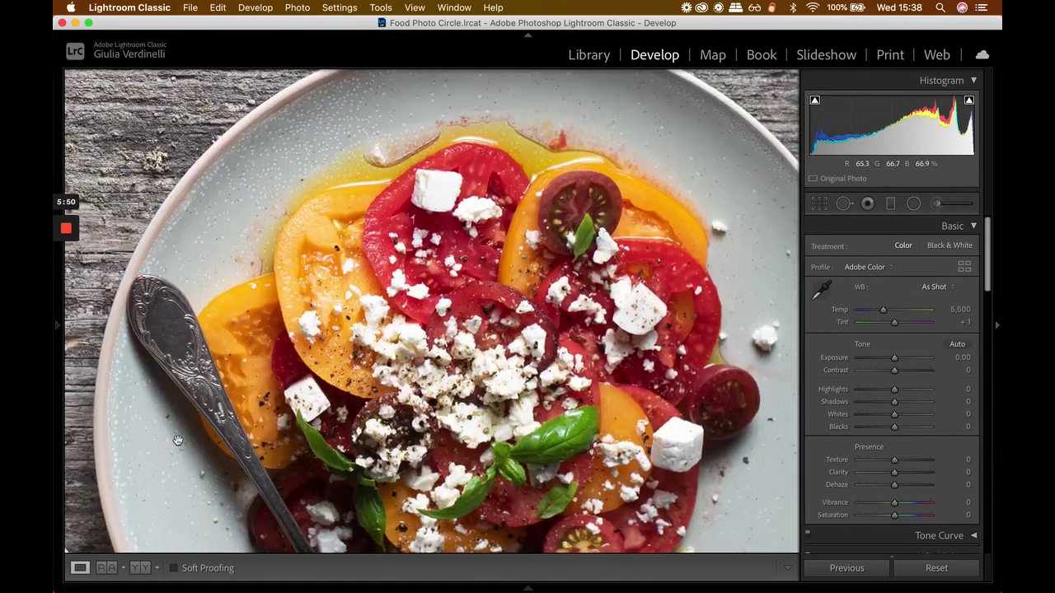
{"action": "scroll", "coordinate": [459, 363], "scroll_direction": "down", "scroll_amount": 3}
{"action": "scroll", "coordinate": [332, 280], "scroll_direction": "down", "scroll_amount": 4}
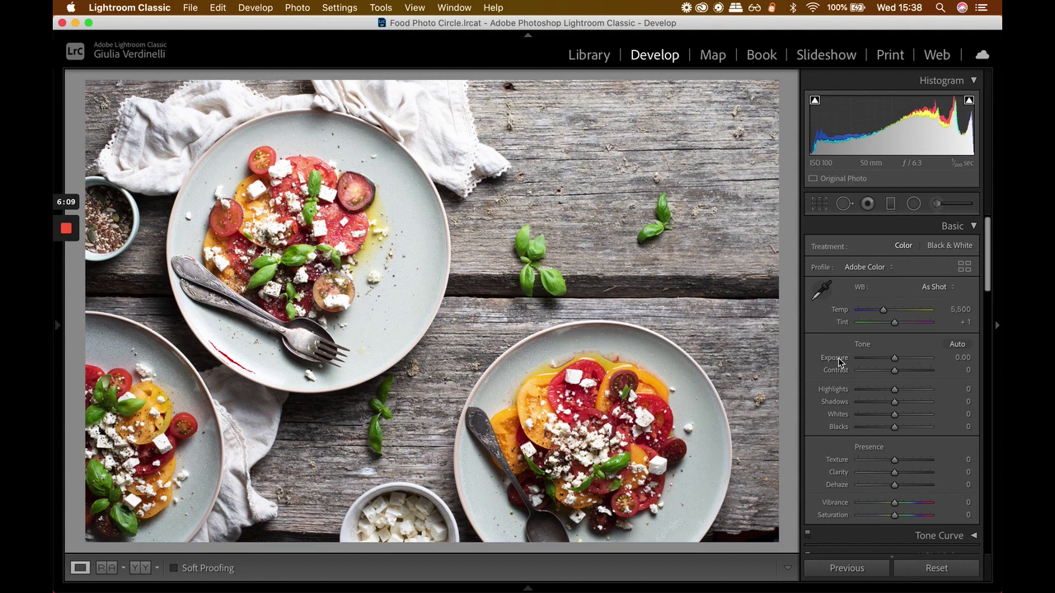
Lower the photo's exposure to −0.20 and set the white balance preset to Flash
{"action": "left_click_drag", "start_coordinate": [895, 360], "coordinate": [893, 360]}
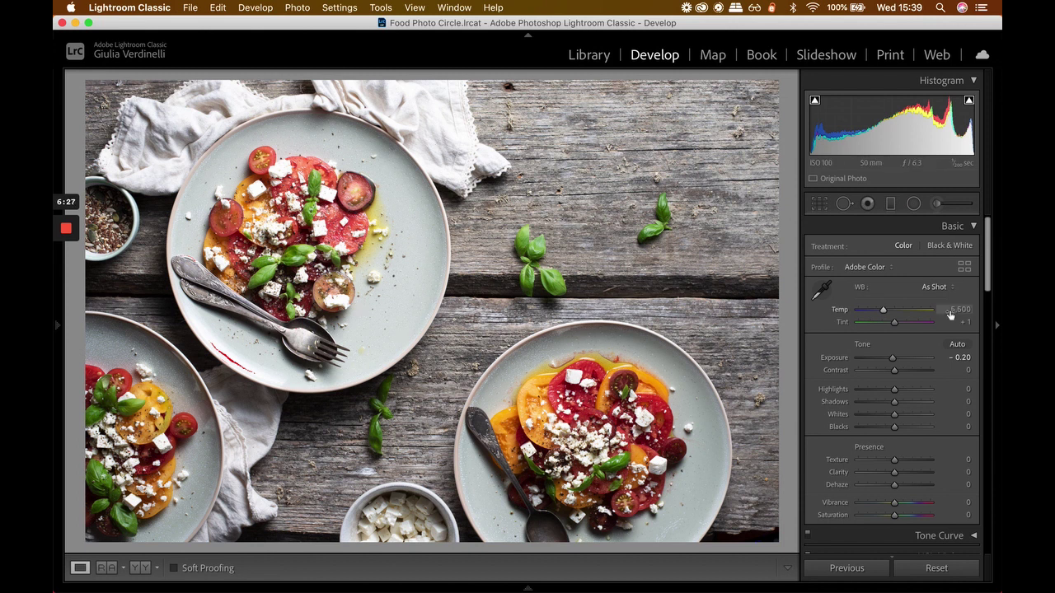
{"action": "left_click", "coordinate": [942, 287]}
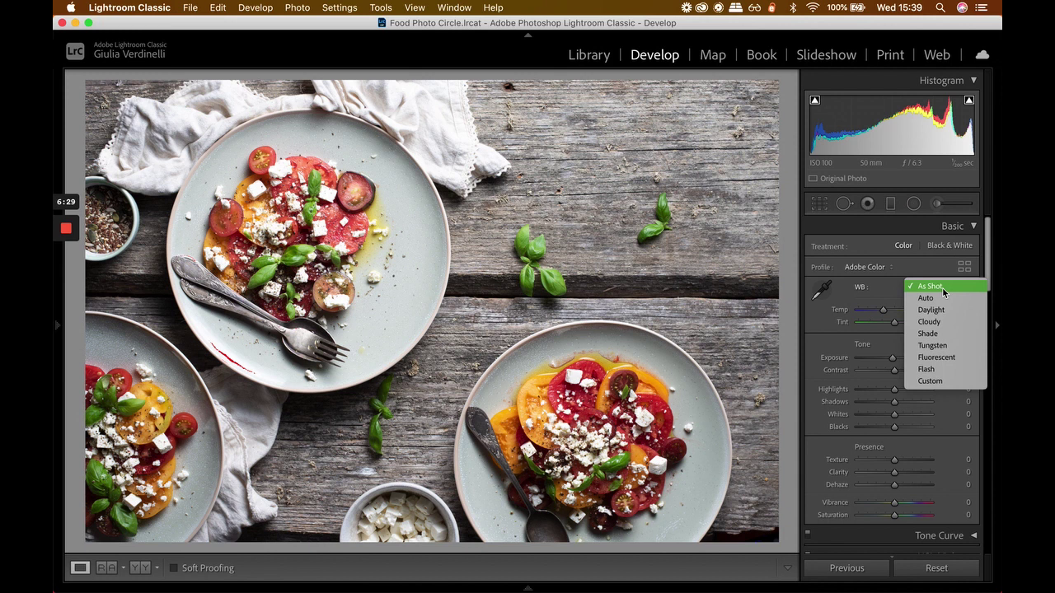
{"action": "left_click", "coordinate": [936, 370]}
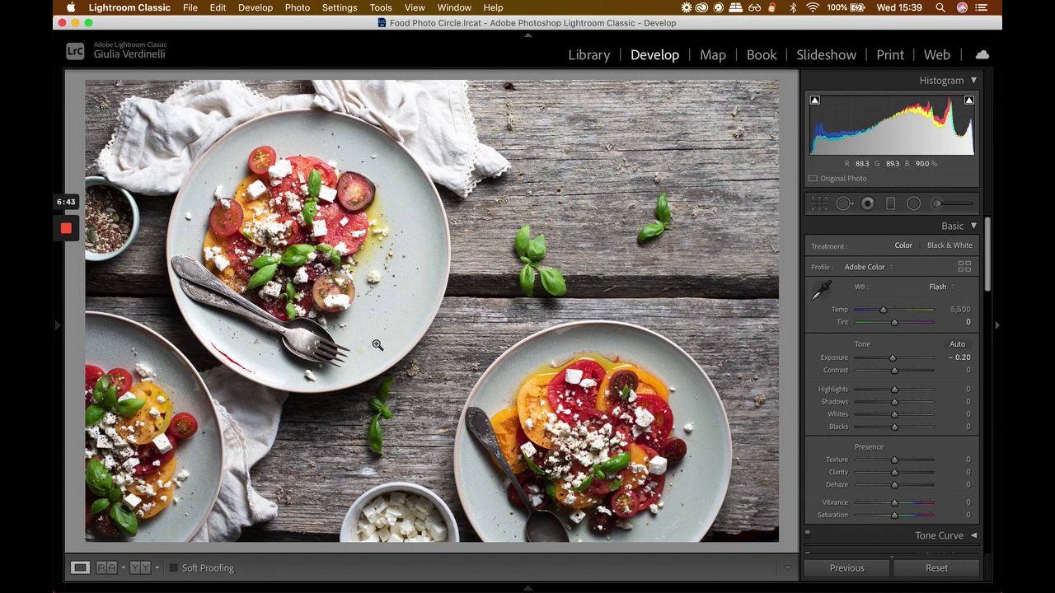
Raise the photo's contrast to +10
{"action": "scroll", "coordinate": [872, 306], "scroll_direction": "down", "scroll_amount": 1}
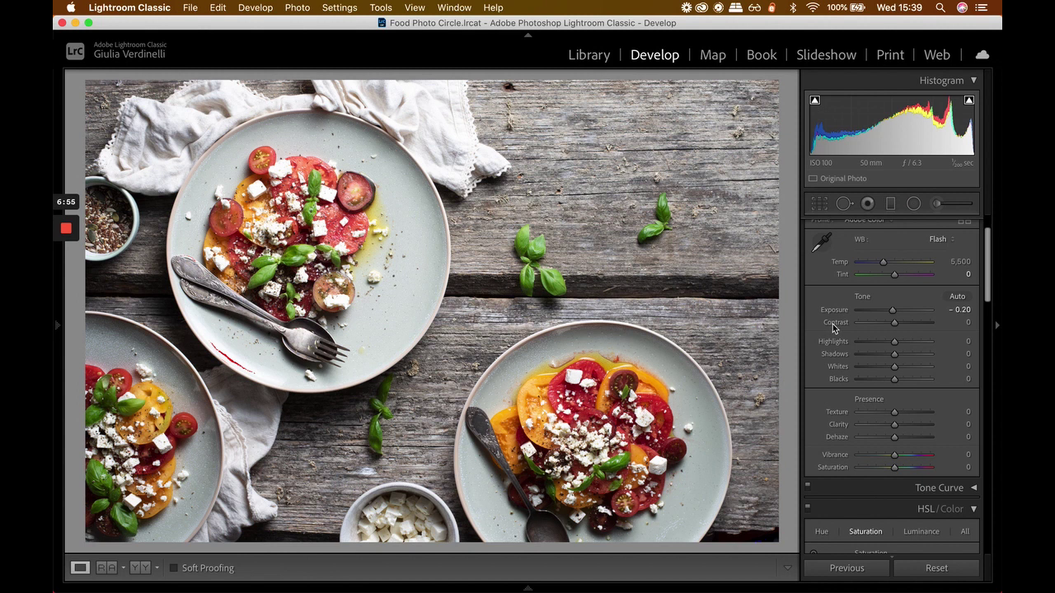
{"action": "left_click_drag", "start_coordinate": [895, 326], "coordinate": [900, 328]}
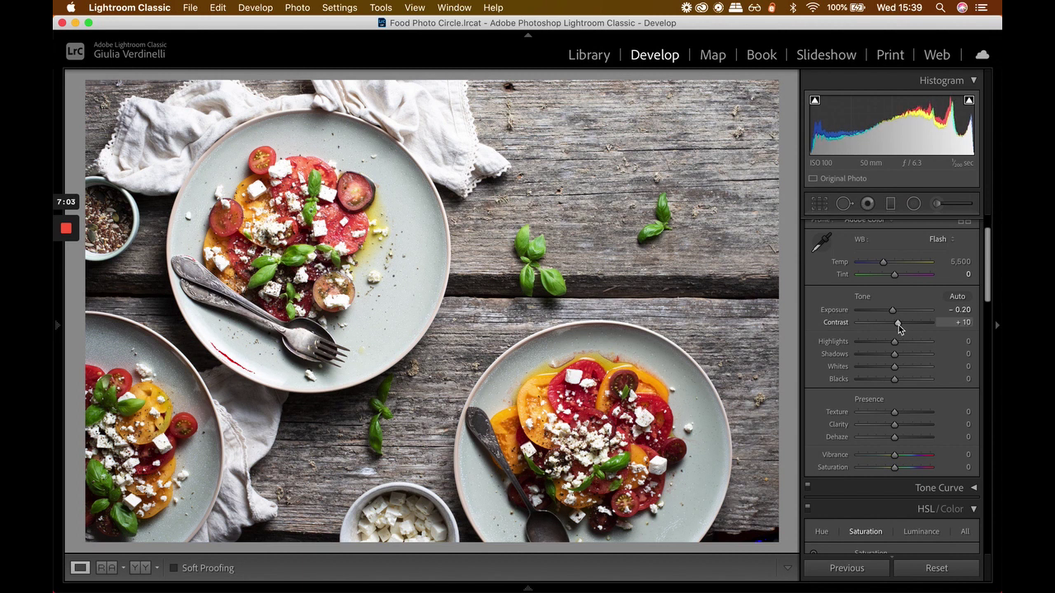
{"action": "scroll", "coordinate": [899, 327], "scroll_direction": "down", "scroll_amount": 2}
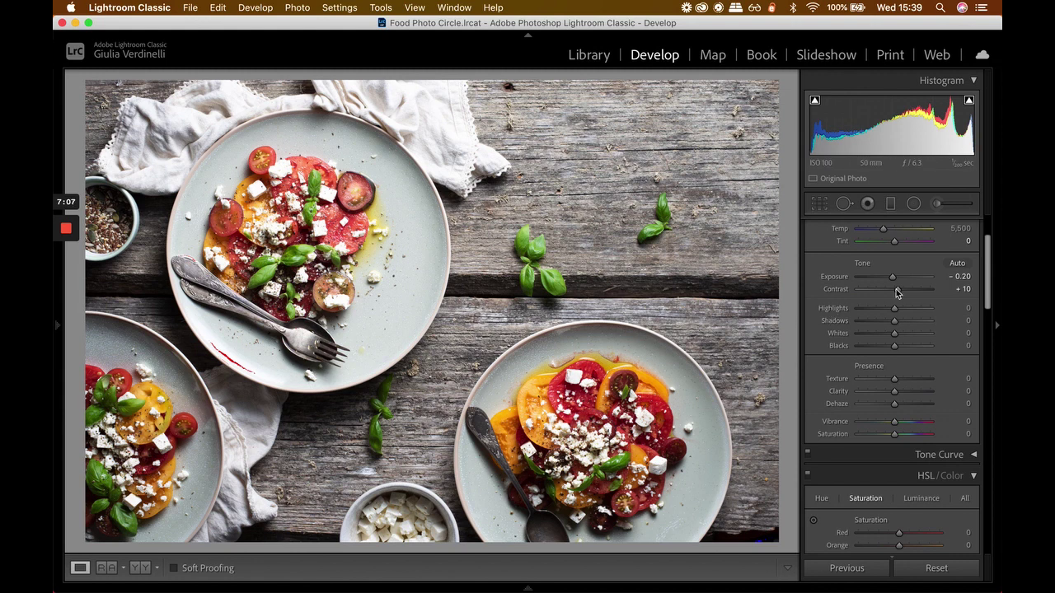
Reduce the highlights to −53, comparing against the unadjusted setting on the feta cubes of the upper plate
{"action": "left_click", "coordinate": [286, 243]}
{"action": "mouse_move", "coordinate": [287, 242]}
{"action": "left_mouse_down"}
{"action": "mouse_move", "coordinate": [290, 272]}
{"action": "mouse_move", "coordinate": [287, 242]}
{"action": "left_mouse_up"}
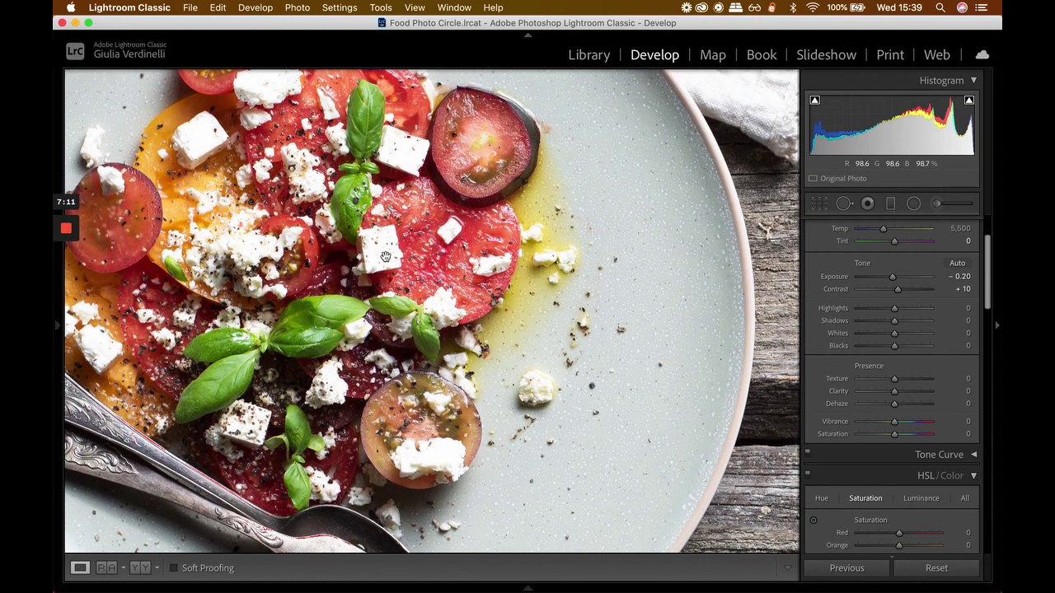
{"action": "left_click_drag", "start_coordinate": [416, 223], "coordinate": [444, 248]}
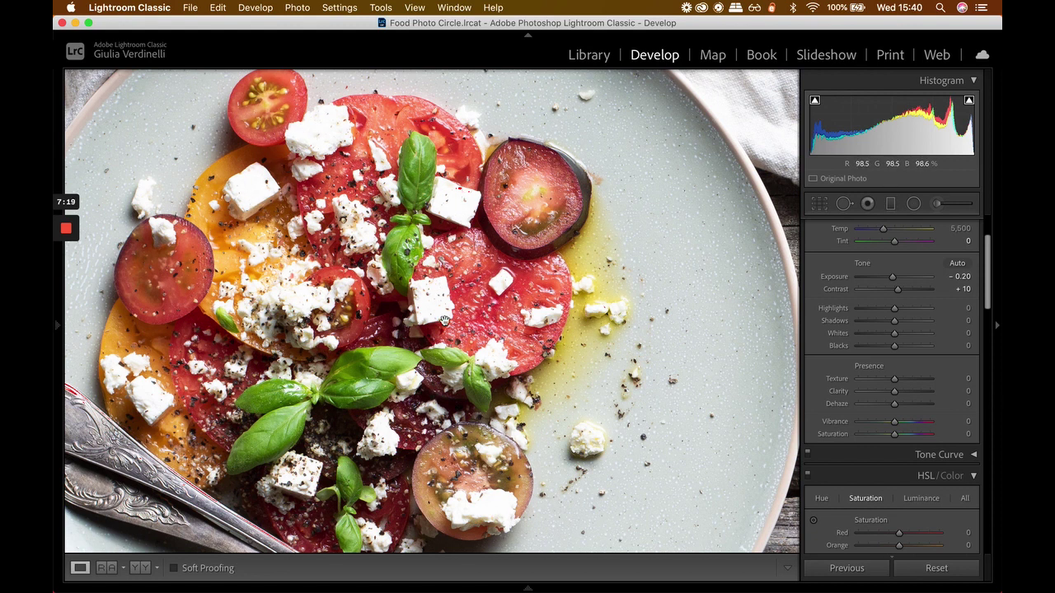
{"action": "left_click", "coordinate": [875, 310]}
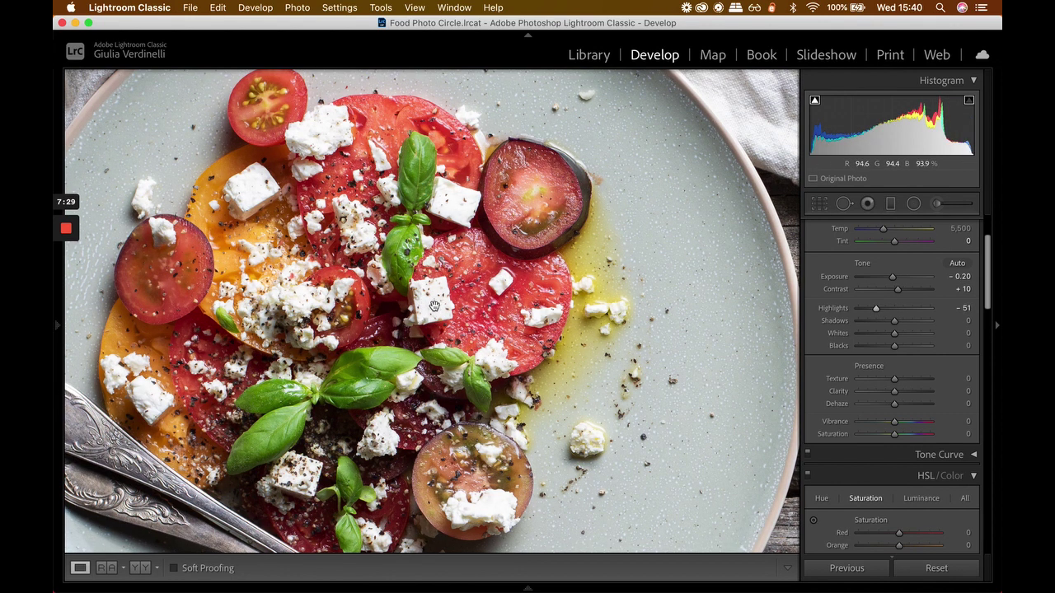
{"action": "double_click", "coordinate": [875, 310]}
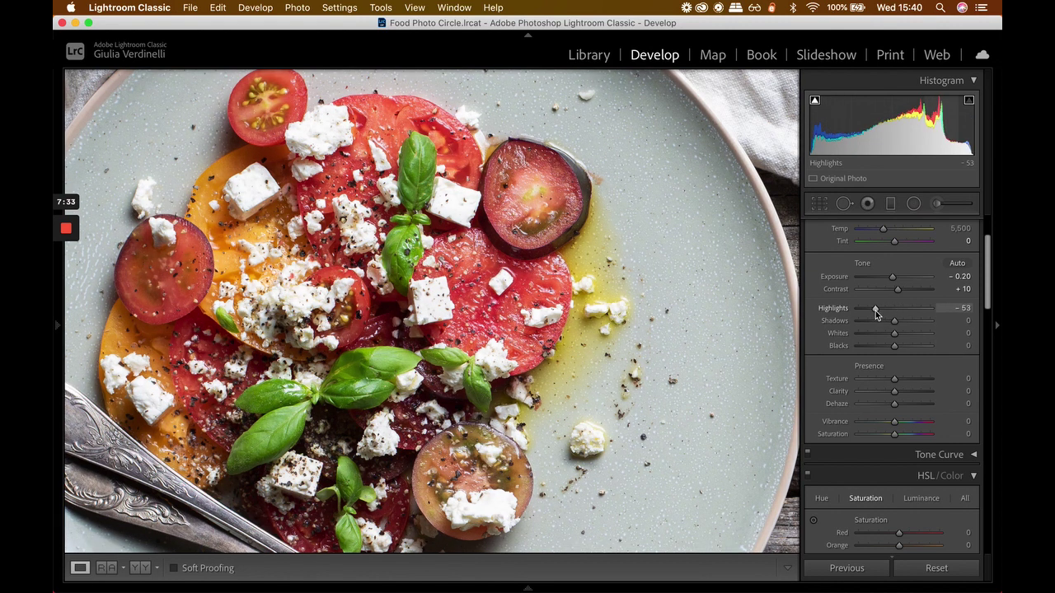
{"action": "left_click", "coordinate": [875, 311]}
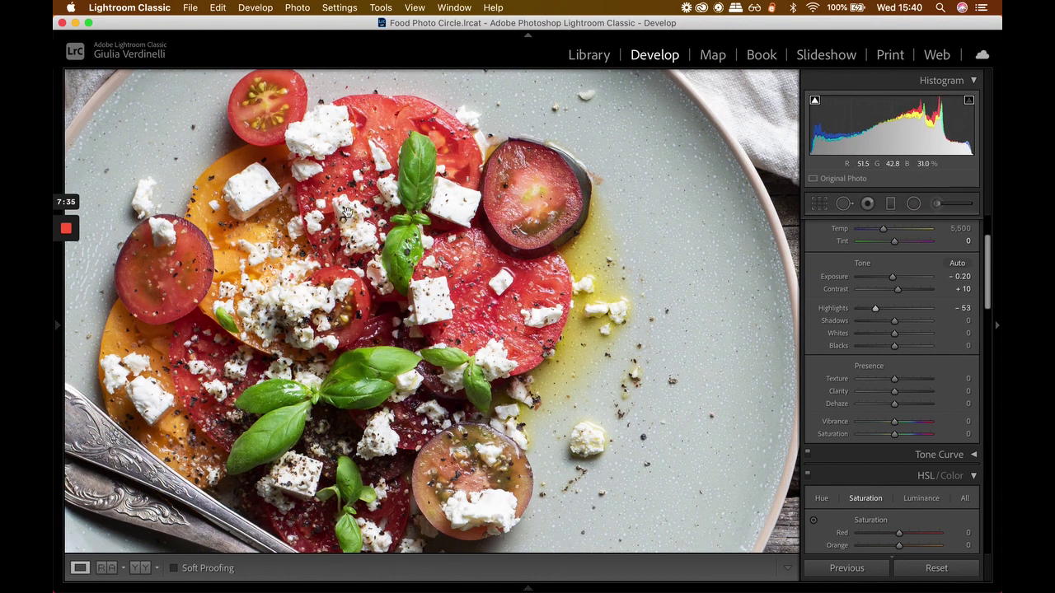
Reset the highlights and reduce them again to −49, judging the effect on the white linen's texture
{"action": "left_click_drag", "start_coordinate": [492, 242], "coordinate": [337, 429]}
{"action": "left_click_drag", "start_coordinate": [417, 257], "coordinate": [440, 327]}
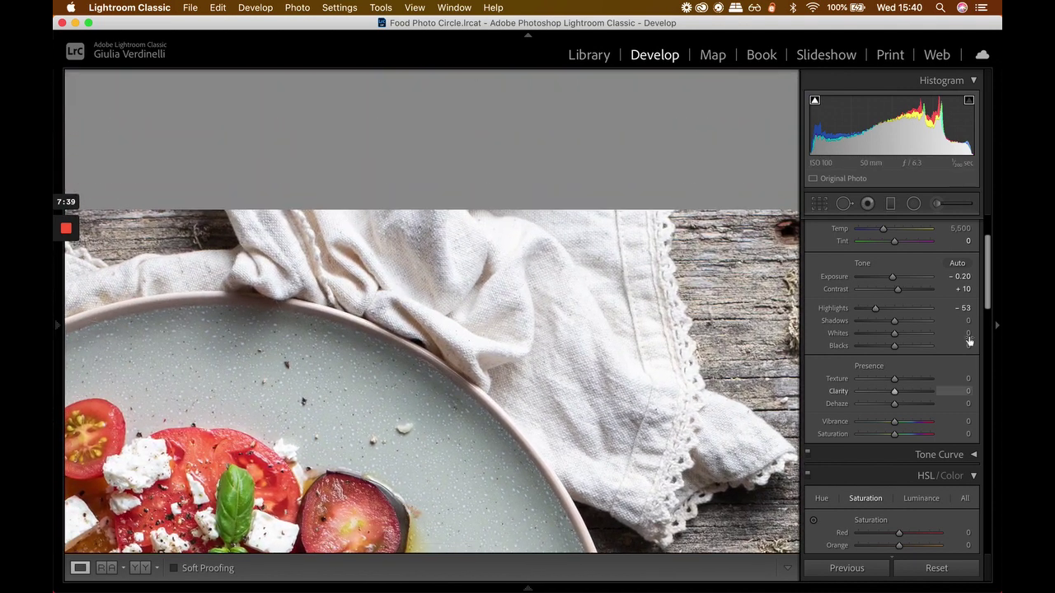
{"action": "double_click", "coordinate": [876, 310]}
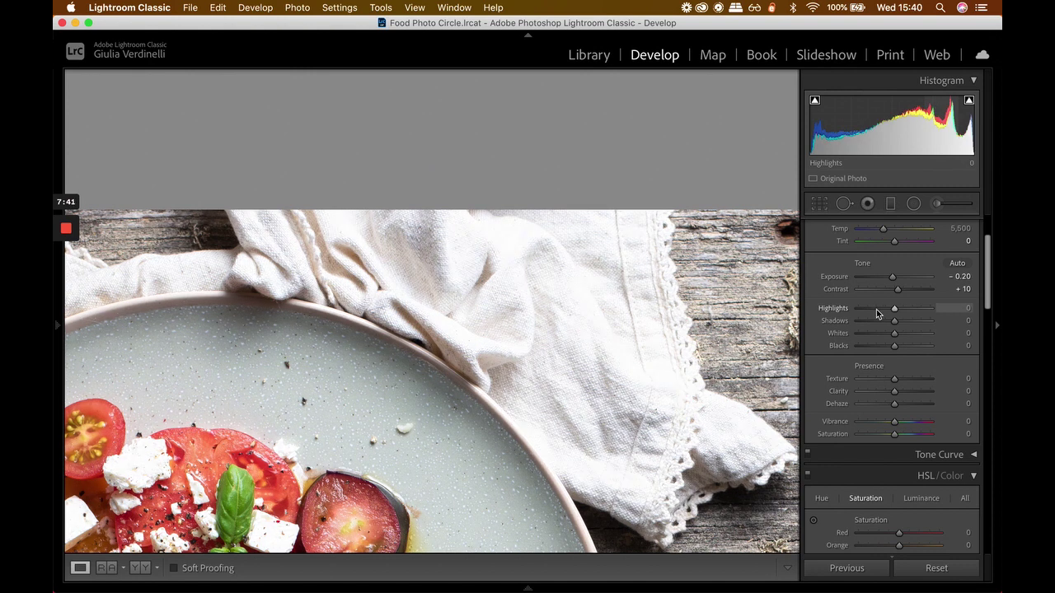
{"action": "left_click", "coordinate": [876, 310]}
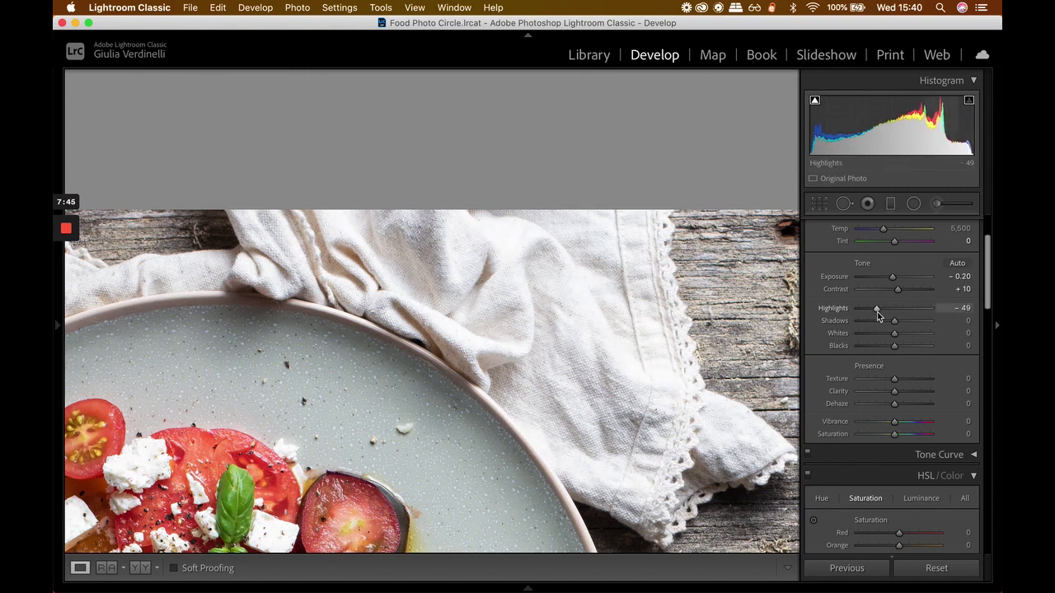
Lower the shadows to −25, comparing against the unadjusted setting and checking the salad and cutlery on the upper plate
{"action": "left_click", "coordinate": [579, 408]}
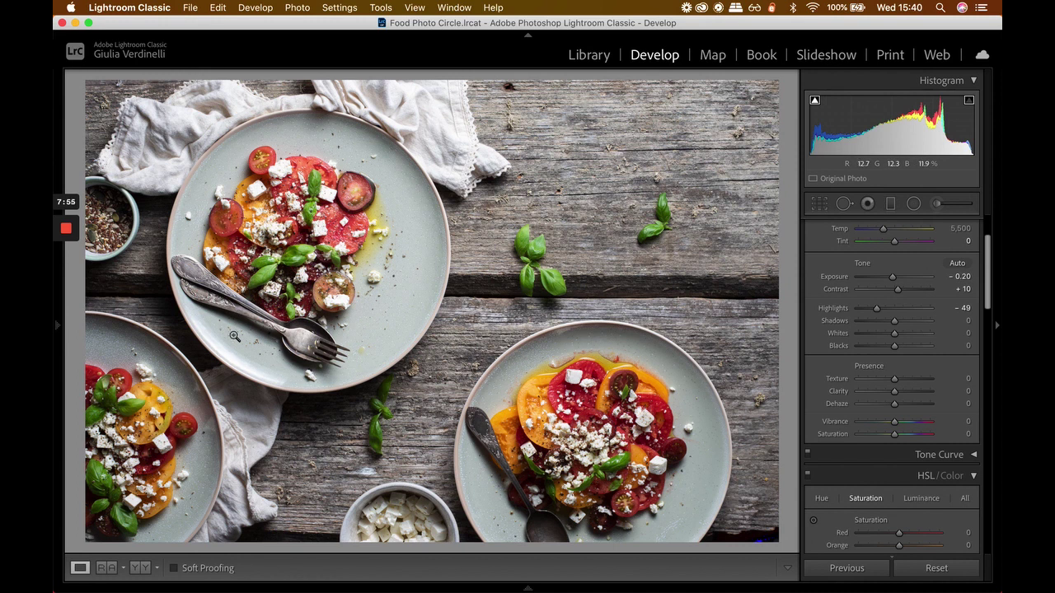
{"action": "left_click", "coordinate": [886, 322]}
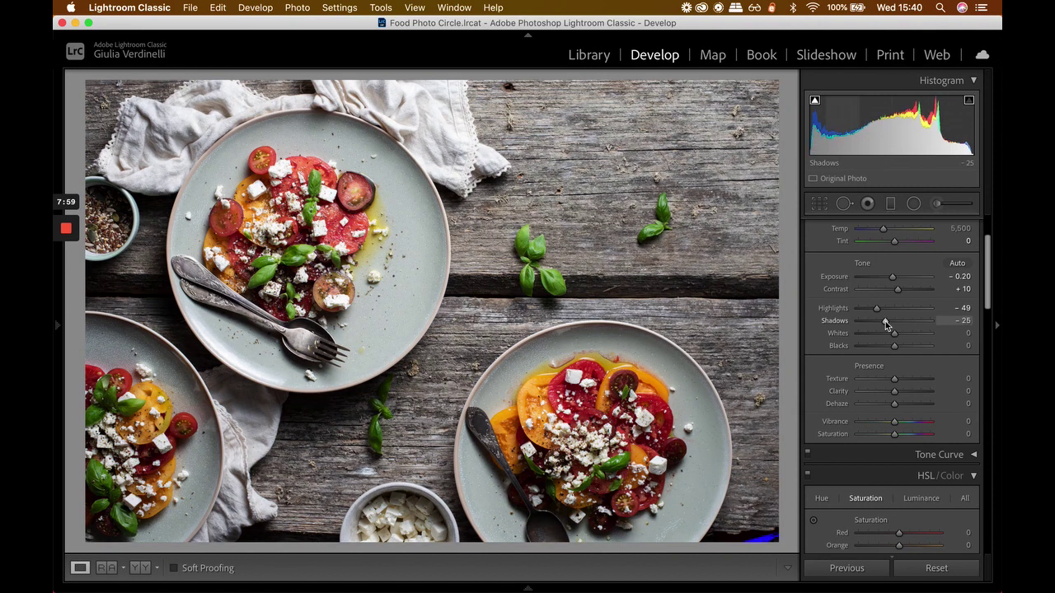
{"action": "double_click", "coordinate": [886, 321]}
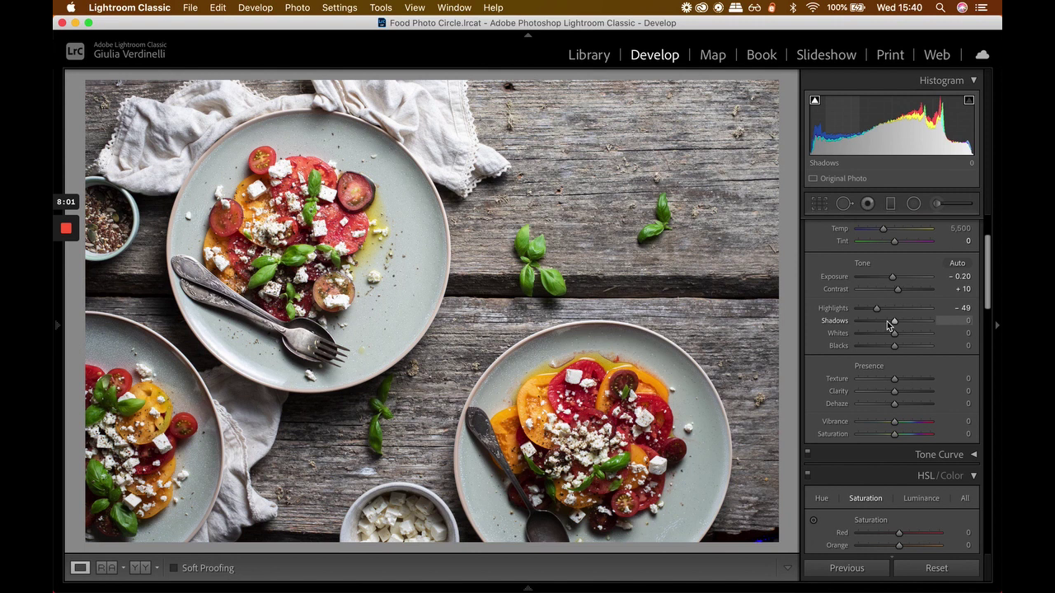
{"action": "left_click", "coordinate": [886, 321]}
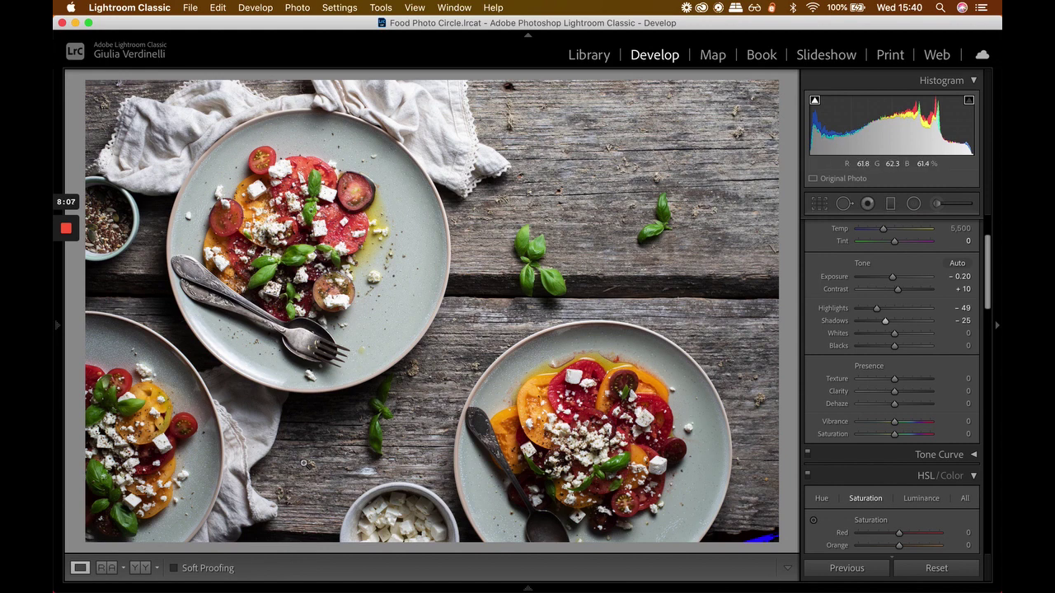
{"action": "left_click", "coordinate": [302, 265]}
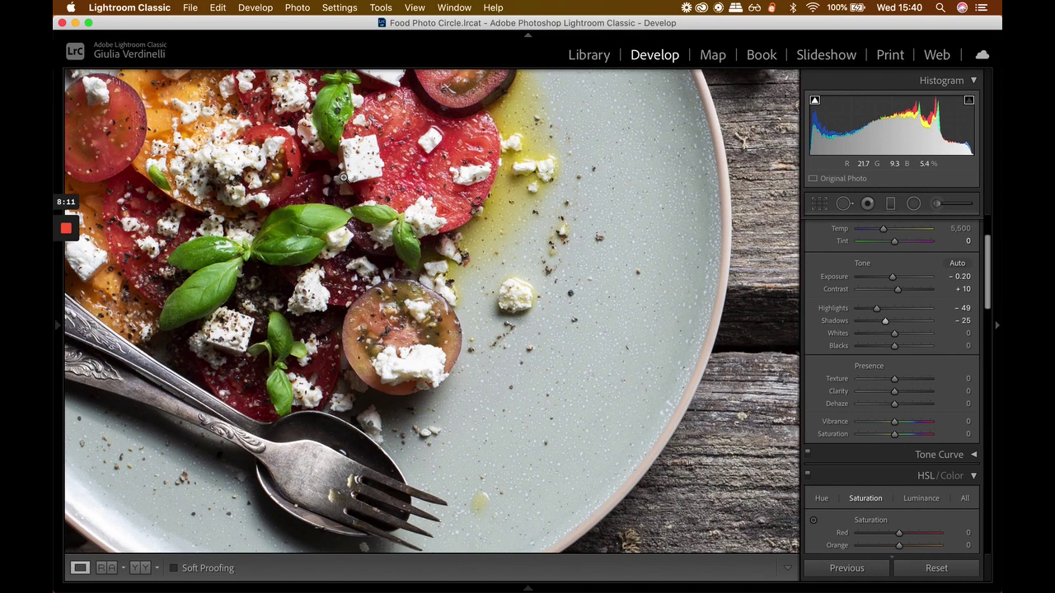
{"action": "left_click", "coordinate": [342, 181]}
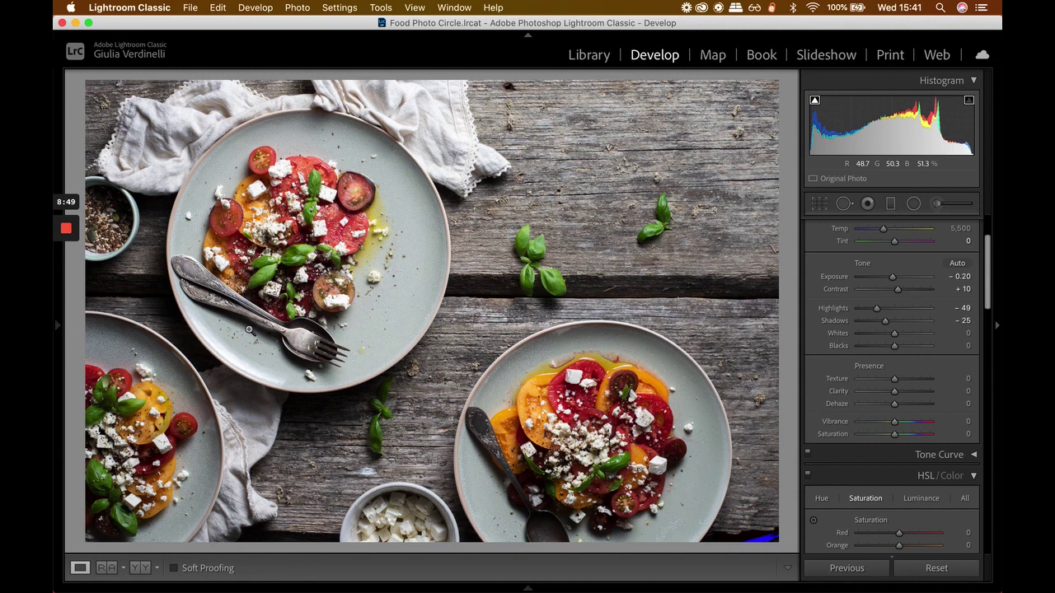
{"action": "left_click", "coordinate": [249, 329]}
{"action": "scroll", "coordinate": [433, 144], "scroll_direction": "up", "scroll_amount": 5}
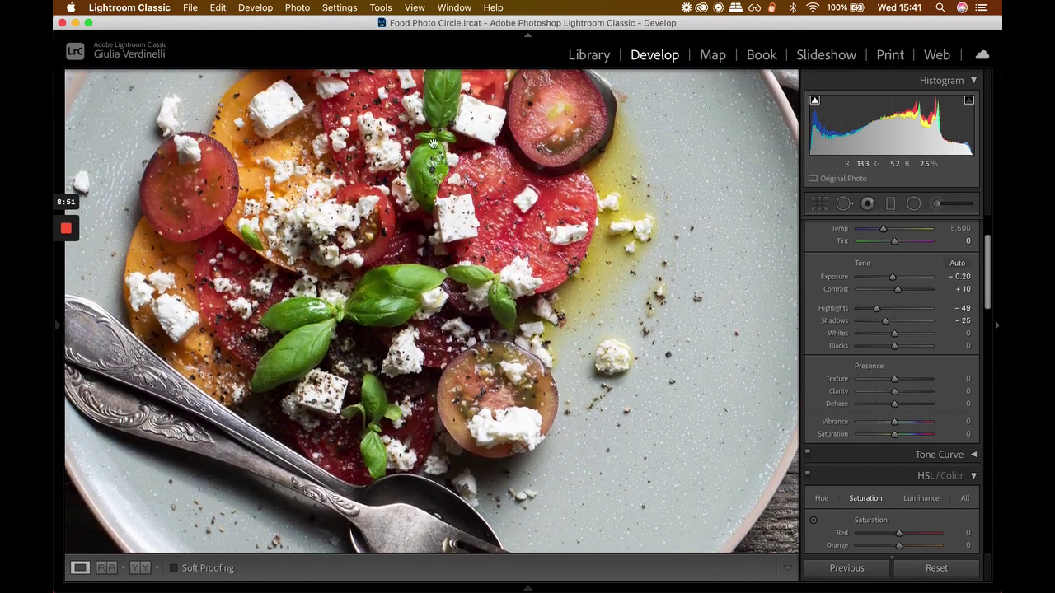
{"action": "scroll", "coordinate": [379, 263], "scroll_direction": "down", "scroll_amount": 5}
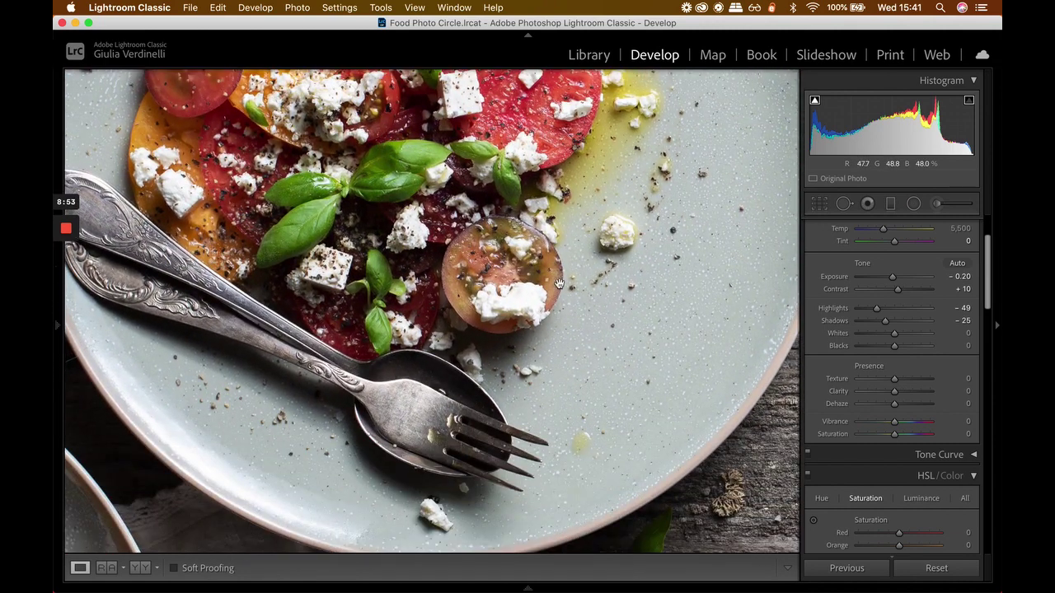
{"action": "left_click", "coordinate": [610, 247]}
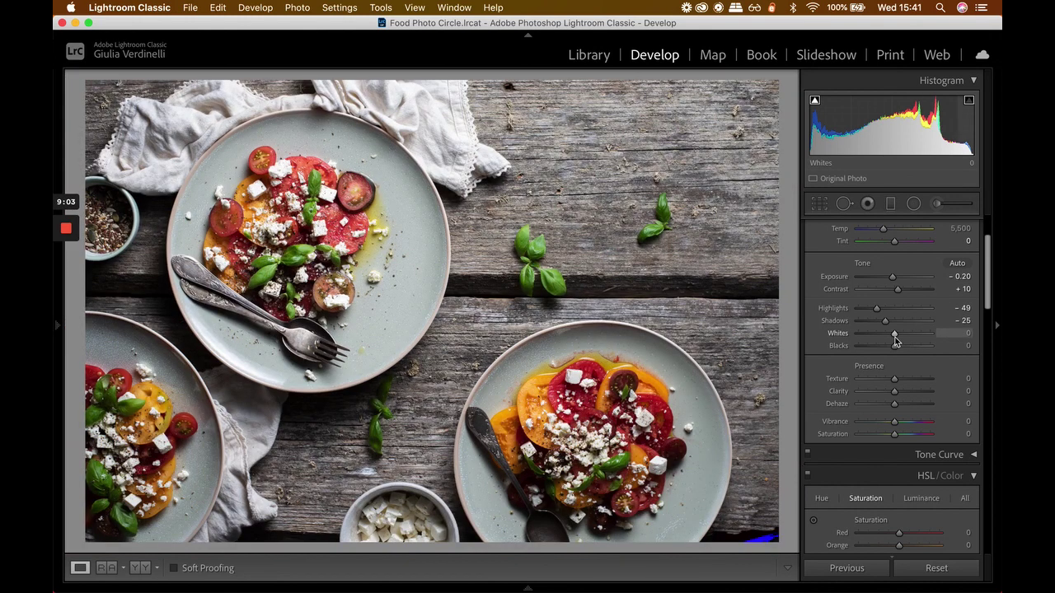
Raise the whites to +20, using the highlight clipping on the upper plate's feta cubes as the limit
{"action": "left_click_drag", "start_coordinate": [894, 333], "coordinate": [901, 336]}
{"action": "left_click", "coordinate": [300, 220]}
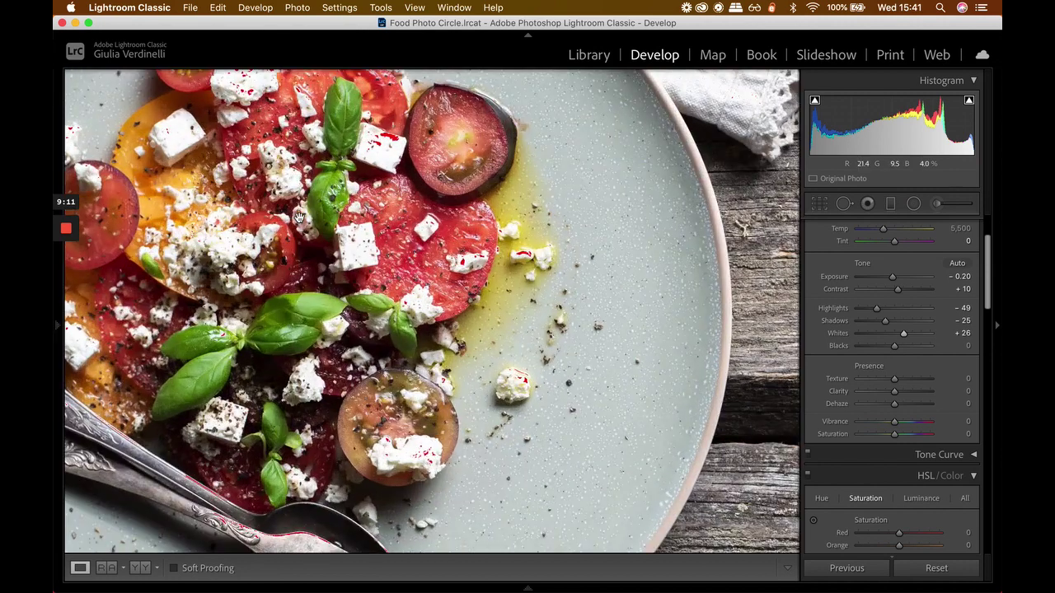
{"action": "left_click_drag", "start_coordinate": [299, 217], "coordinate": [301, 259]}
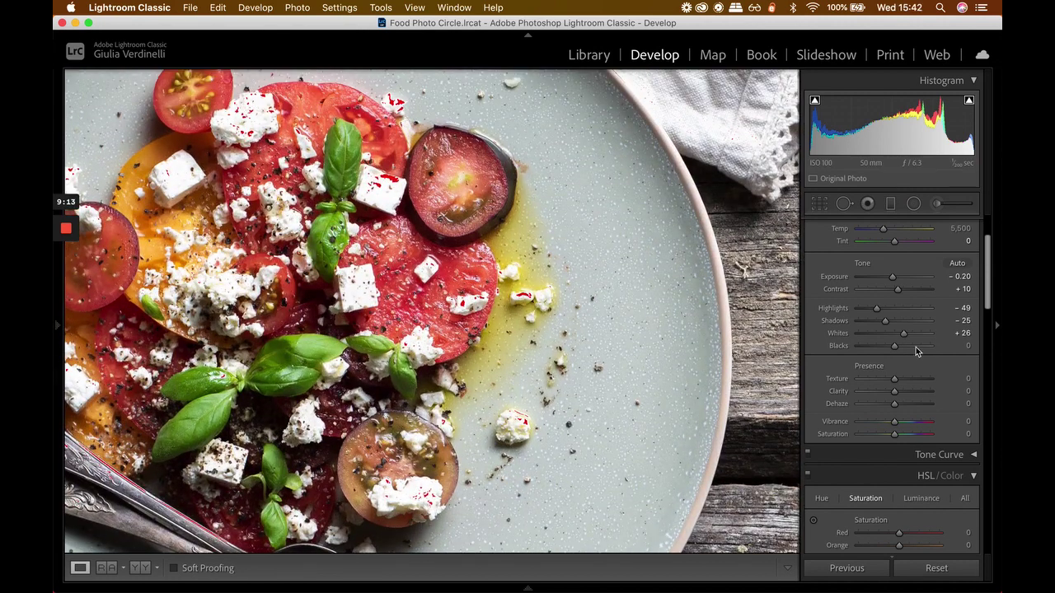
{"action": "left_click_drag", "start_coordinate": [905, 340], "coordinate": [904, 340]}
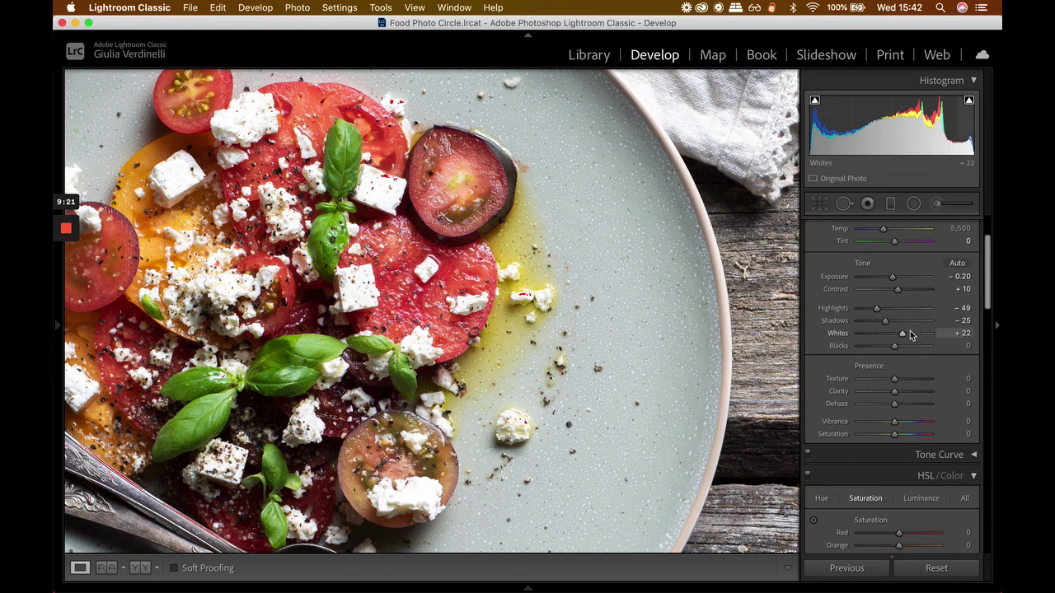
{"action": "left_click_drag", "start_coordinate": [904, 338], "coordinate": [901, 337]}
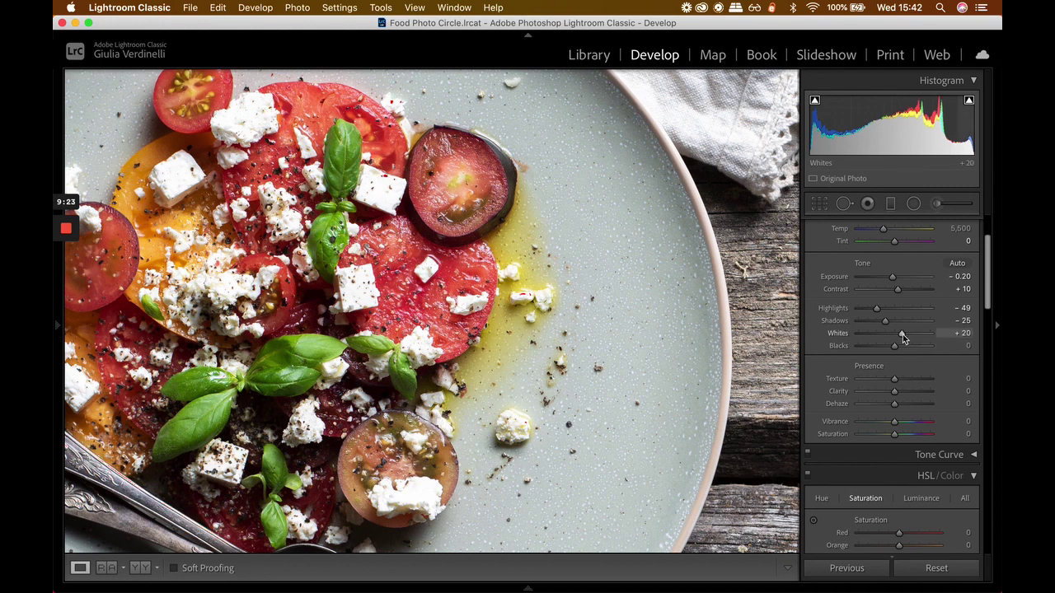
{"action": "left_click", "coordinate": [294, 442]}
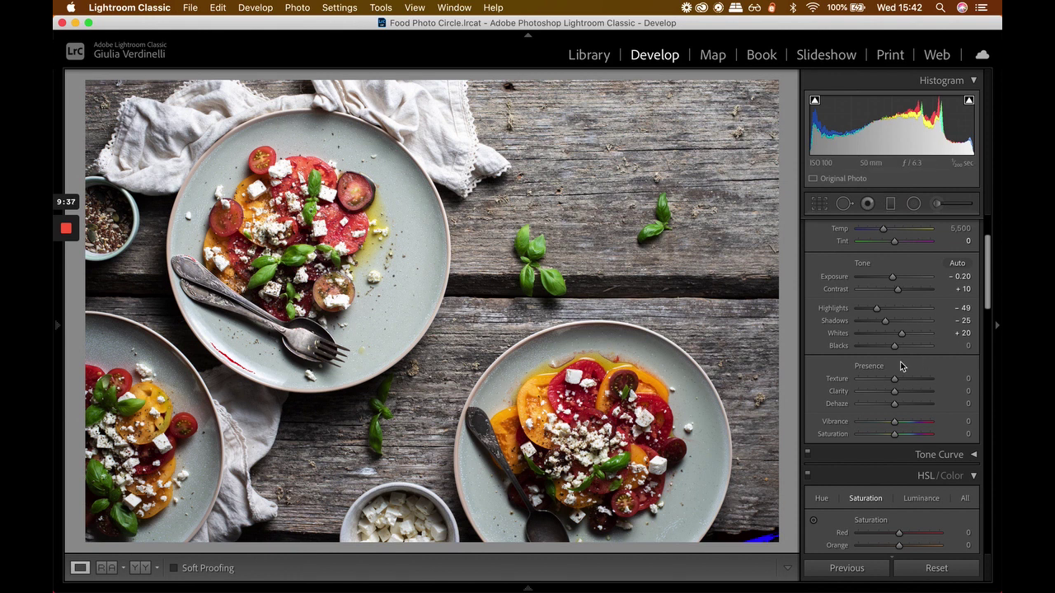
Try the blacks at −12, hide the clipping warnings on the photo and reset the blacks to 0
{"action": "left_click_drag", "start_coordinate": [895, 349], "coordinate": [891, 349]}
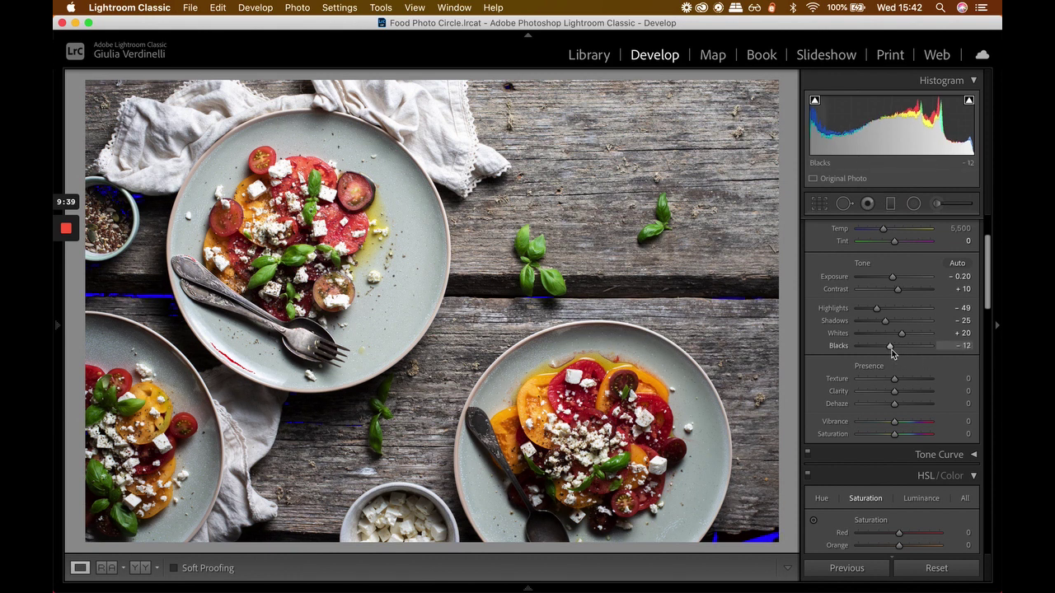
{"action": "key", "text": "j"}
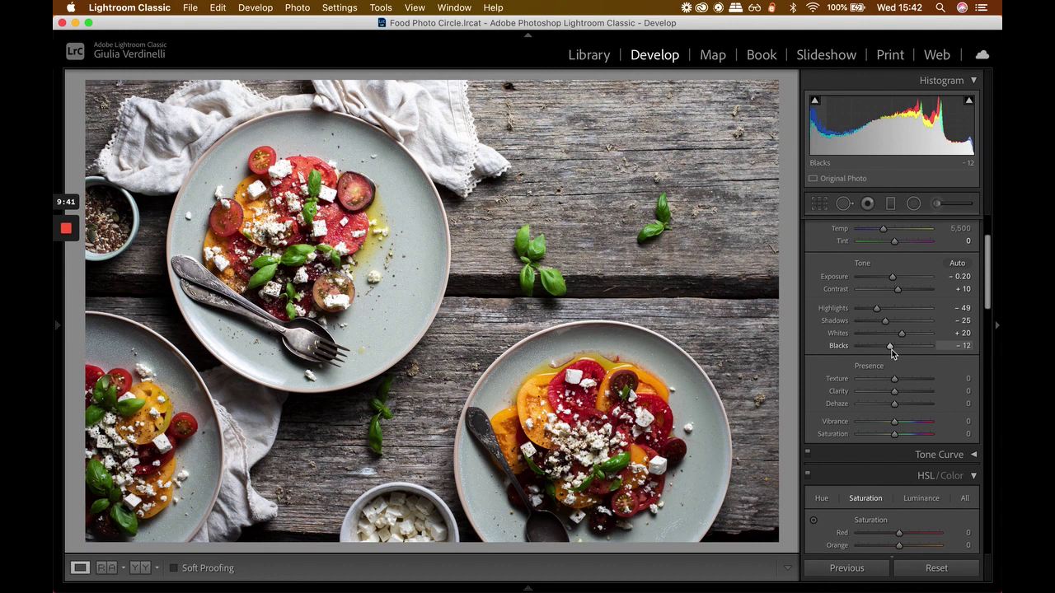
{"action": "double_click", "coordinate": [890, 347]}
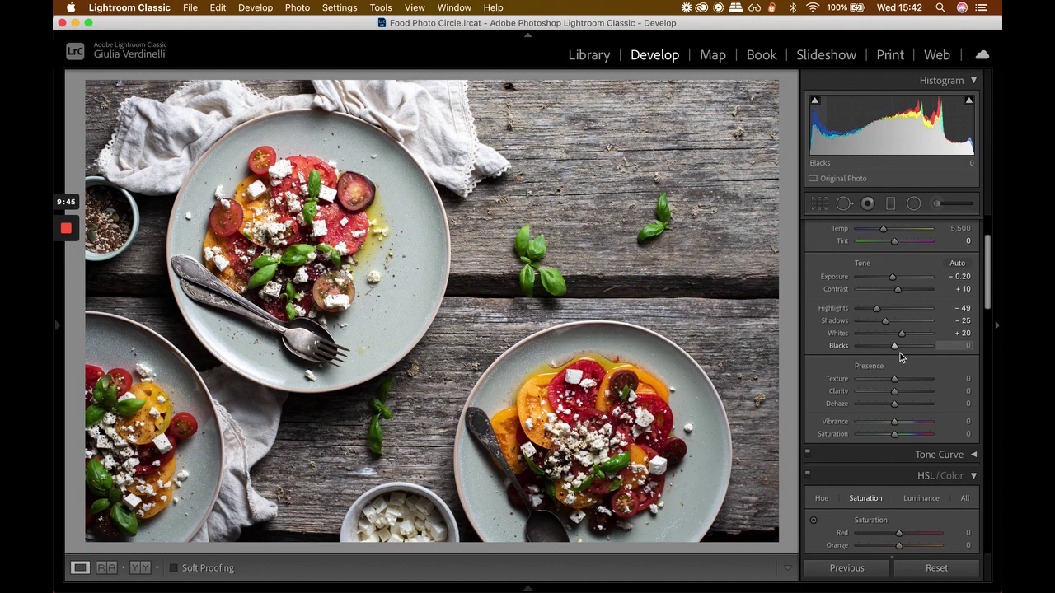
Set the texture to +15 after previewing and resetting the +100 extreme on the upper plate's salad
{"action": "scroll", "coordinate": [902, 358], "scroll_direction": "down", "scroll_amount": 3}
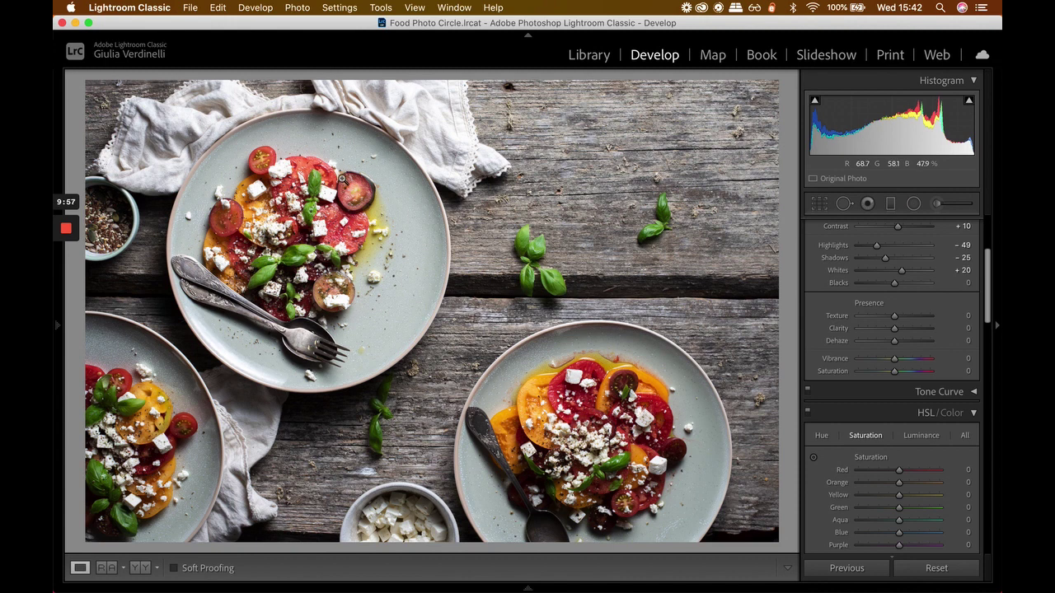
{"action": "left_click", "coordinate": [342, 177]}
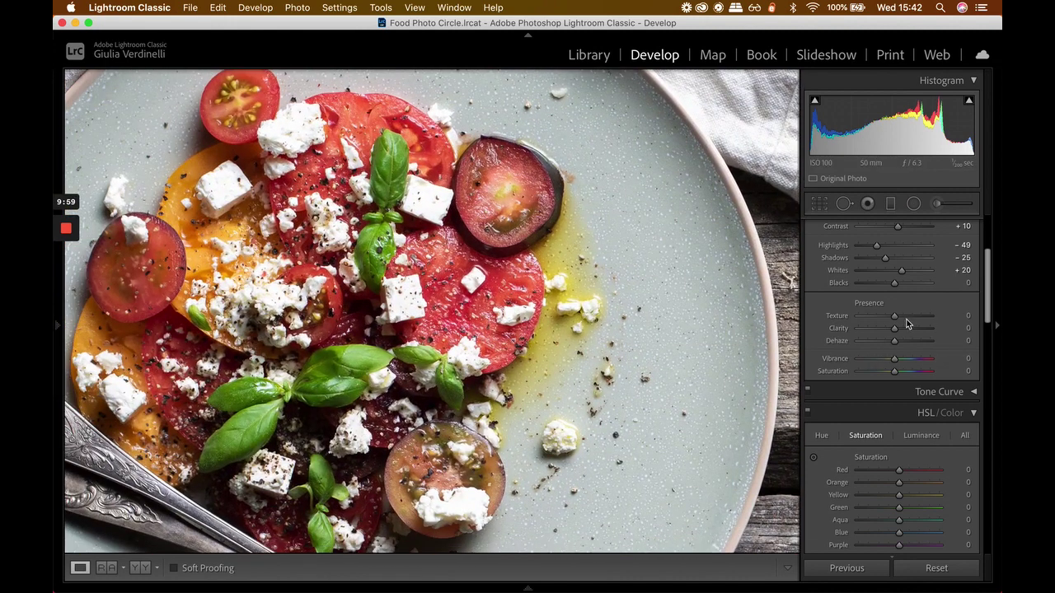
{"action": "left_click_drag", "start_coordinate": [922, 317], "coordinate": [981, 321]}
{"action": "left_click_drag", "start_coordinate": [412, 349], "coordinate": [425, 273]}
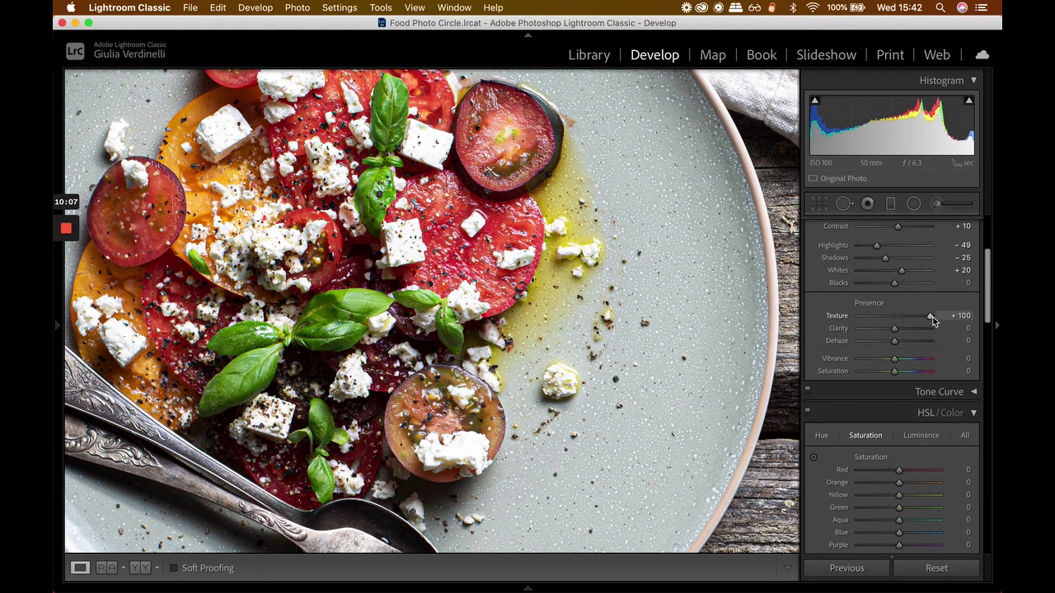
{"action": "double_click", "coordinate": [932, 319]}
{"action": "left_click_drag", "start_coordinate": [896, 318], "coordinate": [901, 326]}
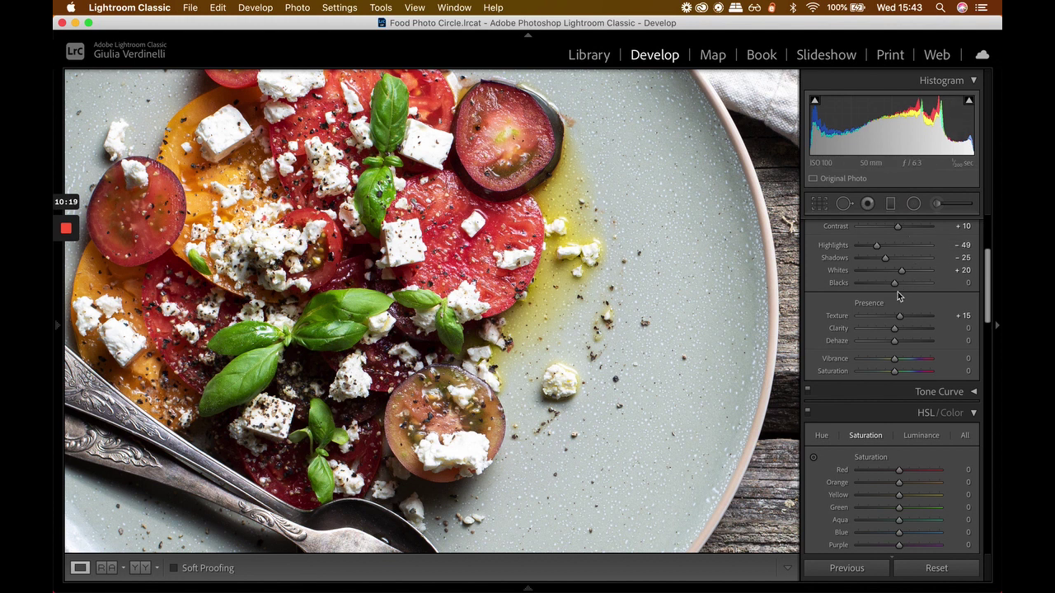
Set the clarity to +10 after previewing +100, and check the effect on the upper plate's food and cutlery
{"action": "left_click_drag", "start_coordinate": [894, 332], "coordinate": [931, 329]}
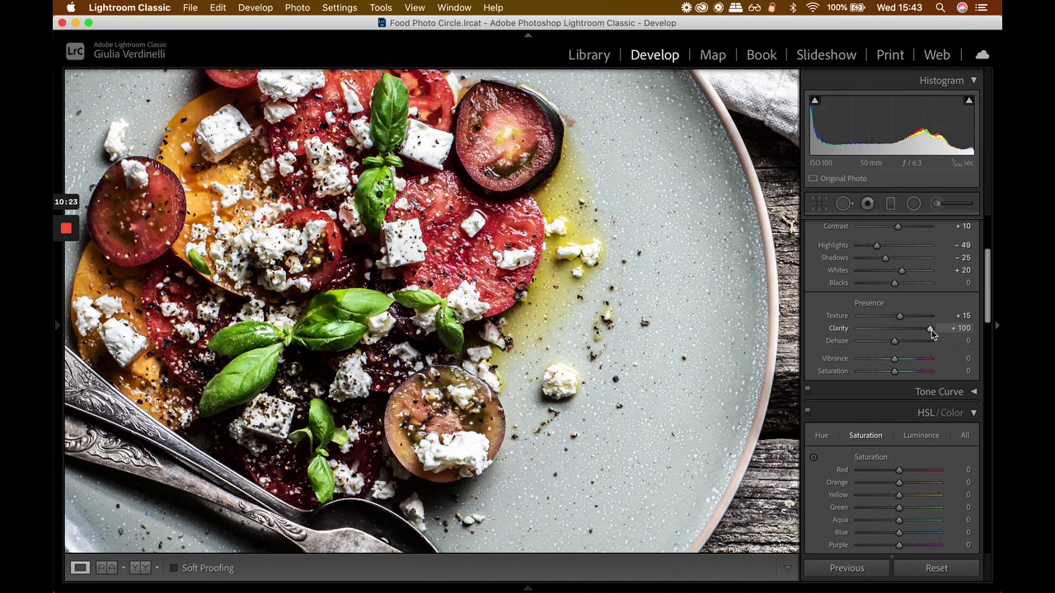
{"action": "left_click_drag", "start_coordinate": [931, 330], "coordinate": [899, 333]}
{"action": "left_click_drag", "start_coordinate": [379, 343], "coordinate": [502, 239]}
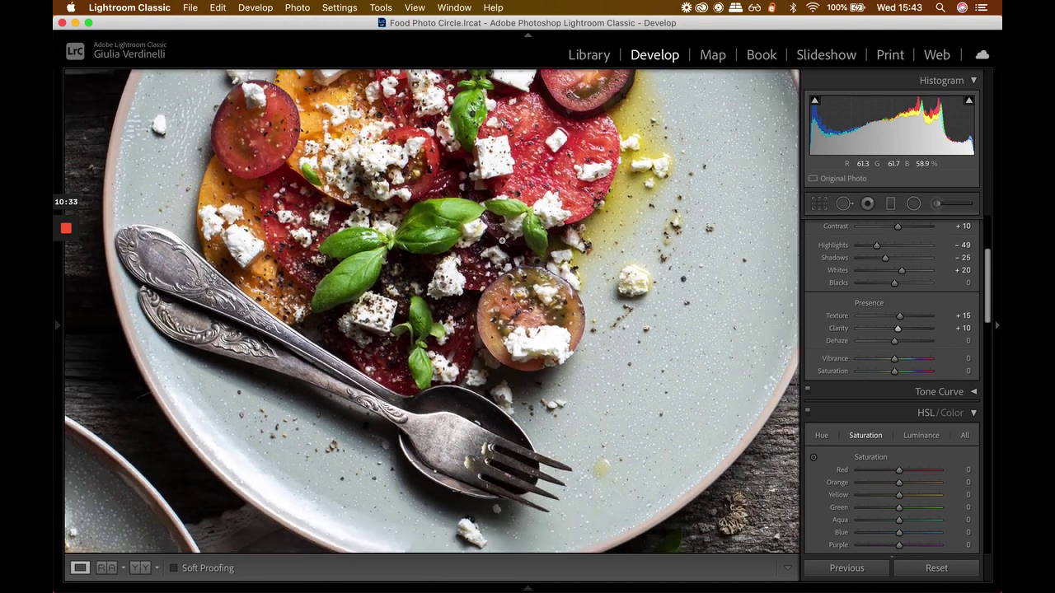
{"action": "left_click", "coordinate": [502, 240]}
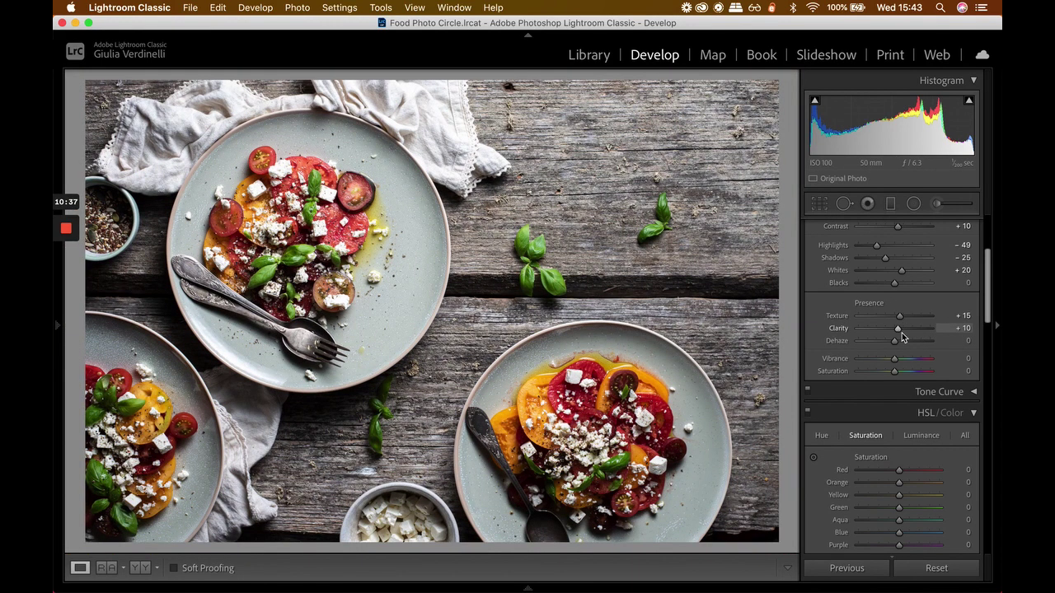
Preview the overall saturation at +82 and reset it, and raise the vibrance to +15 instead
{"action": "scroll", "coordinate": [875, 340], "scroll_direction": "down", "scroll_amount": 2}
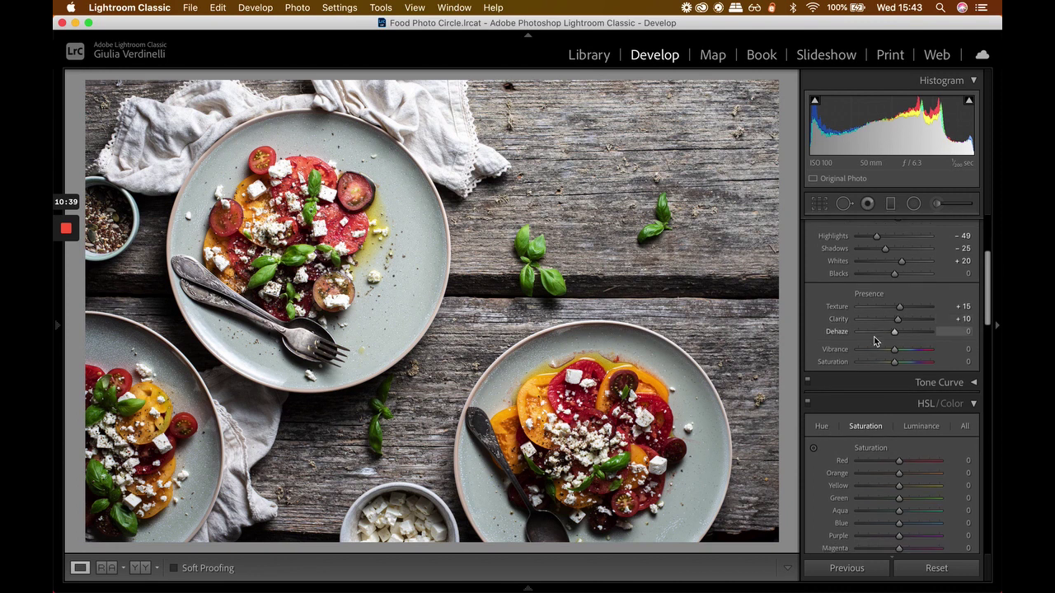
{"action": "scroll", "coordinate": [850, 308], "scroll_direction": "down", "scroll_amount": 1}
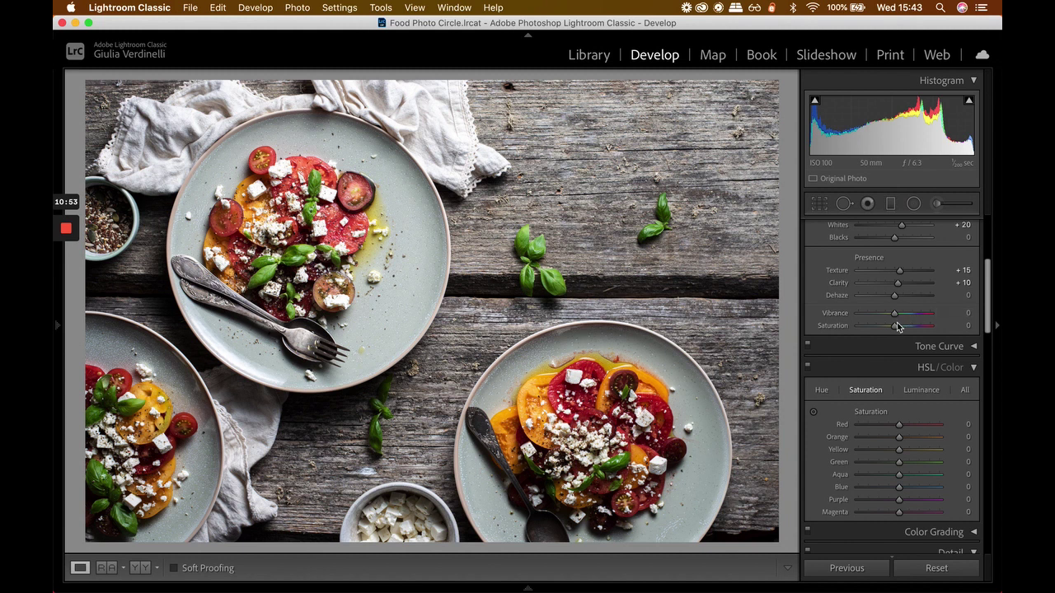
{"action": "left_click_drag", "start_coordinate": [895, 328], "coordinate": [925, 328]}
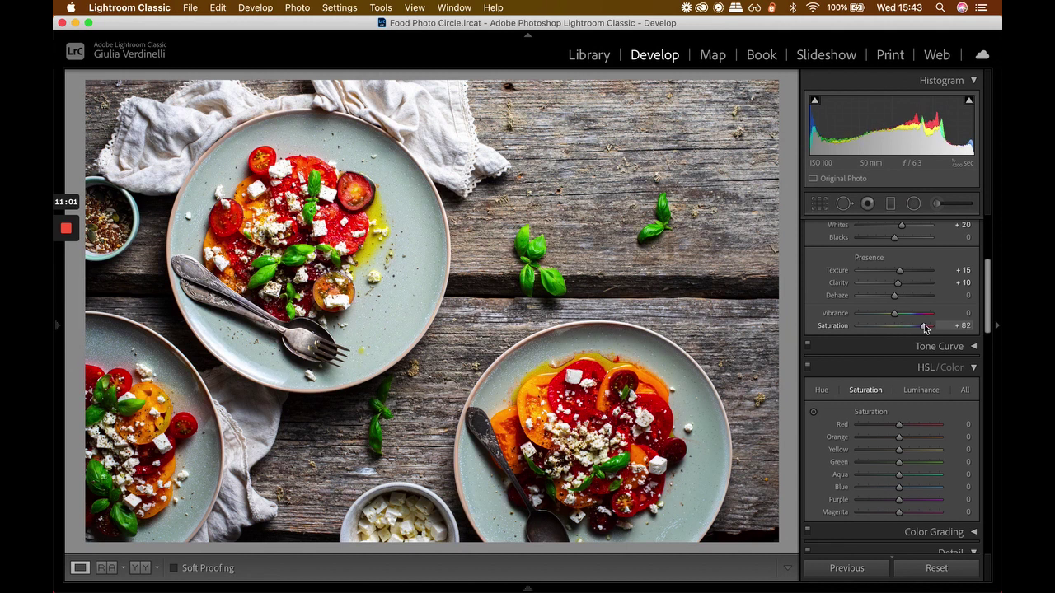
{"action": "double_click", "coordinate": [925, 328]}
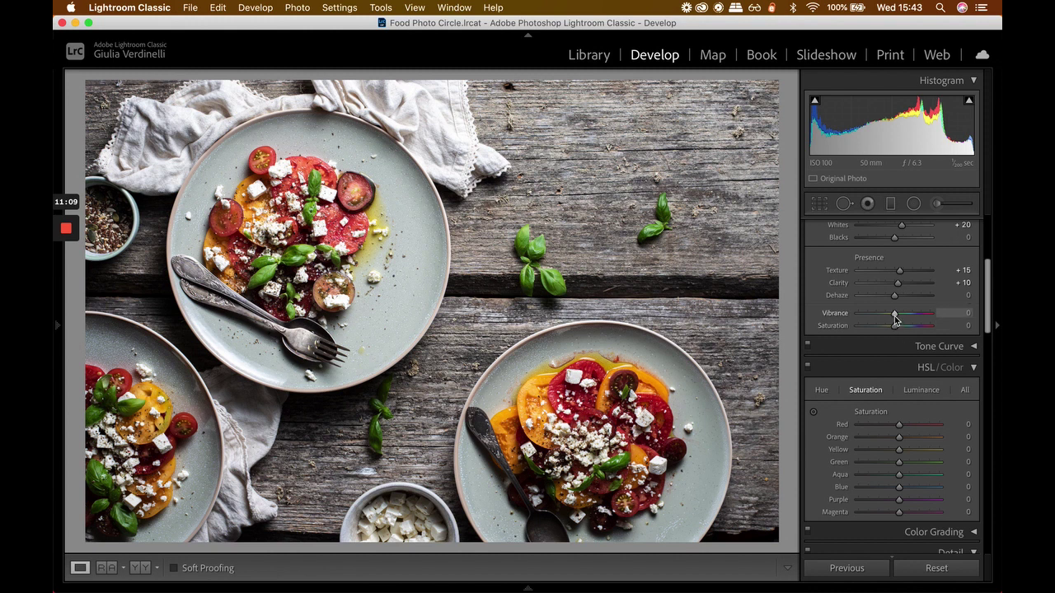
{"action": "mouse_move", "coordinate": [894, 314]}
{"action": "left_mouse_down"}
{"action": "mouse_move", "coordinate": [927, 319]}
{"action": "mouse_move", "coordinate": [901, 320]}
{"action": "left_mouse_up"}
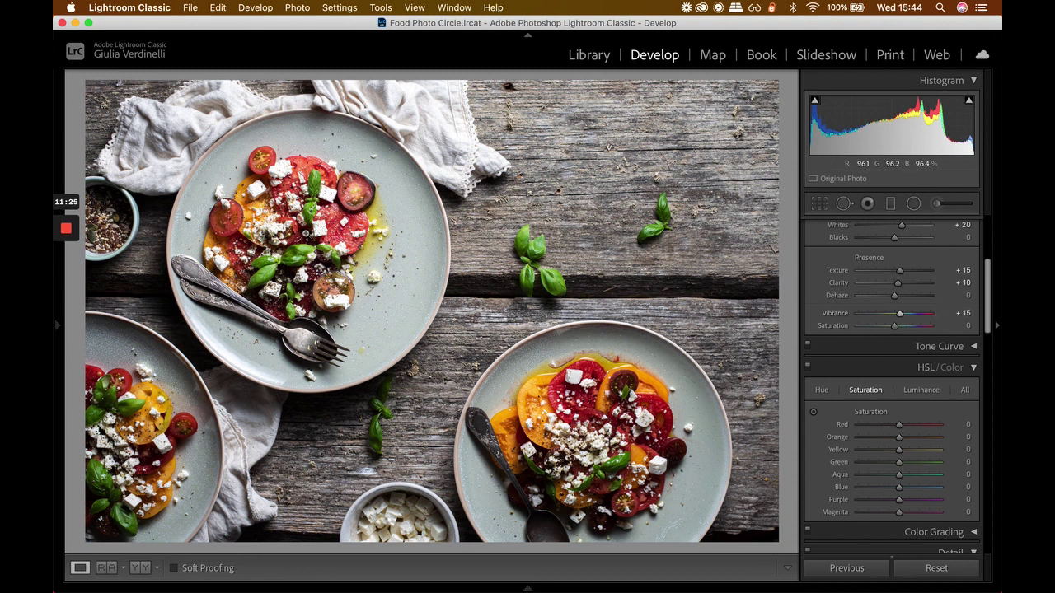
Set the HSL saturation of green to +40 and red to +26, and try yellow at +92 before resetting it to 0
{"action": "scroll", "coordinate": [919, 330], "scroll_direction": "down", "scroll_amount": 2}
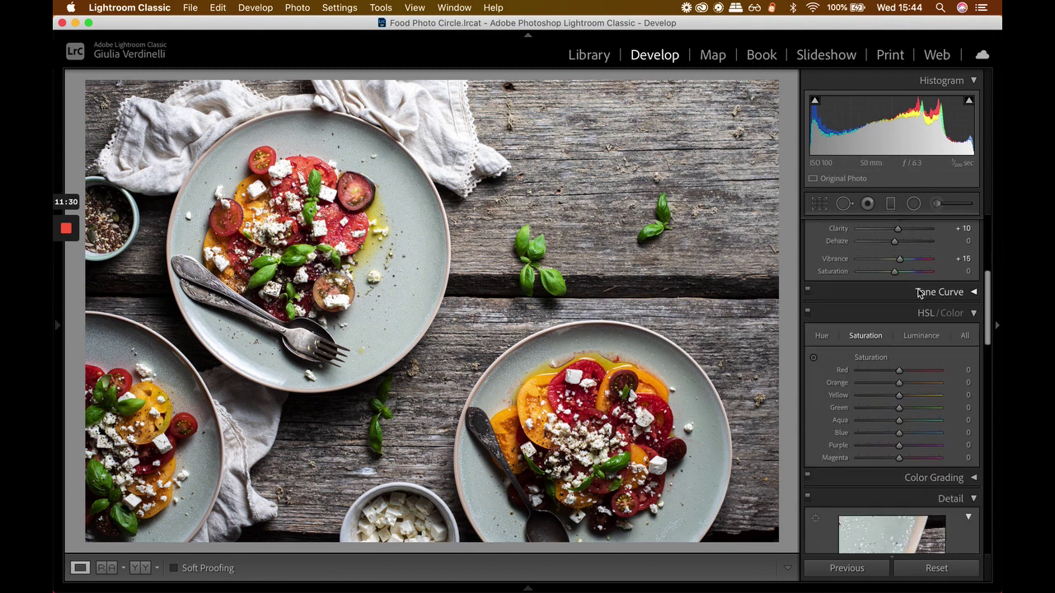
{"action": "scroll", "coordinate": [920, 293], "scroll_direction": "down", "scroll_amount": 1}
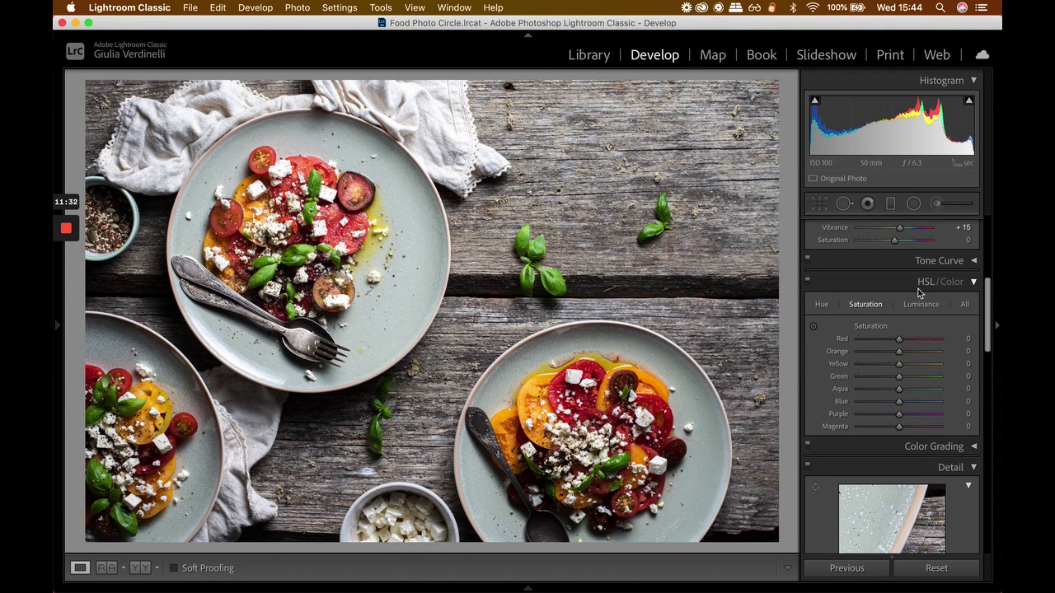
{"action": "scroll", "coordinate": [904, 369], "scroll_direction": "down", "scroll_amount": 1}
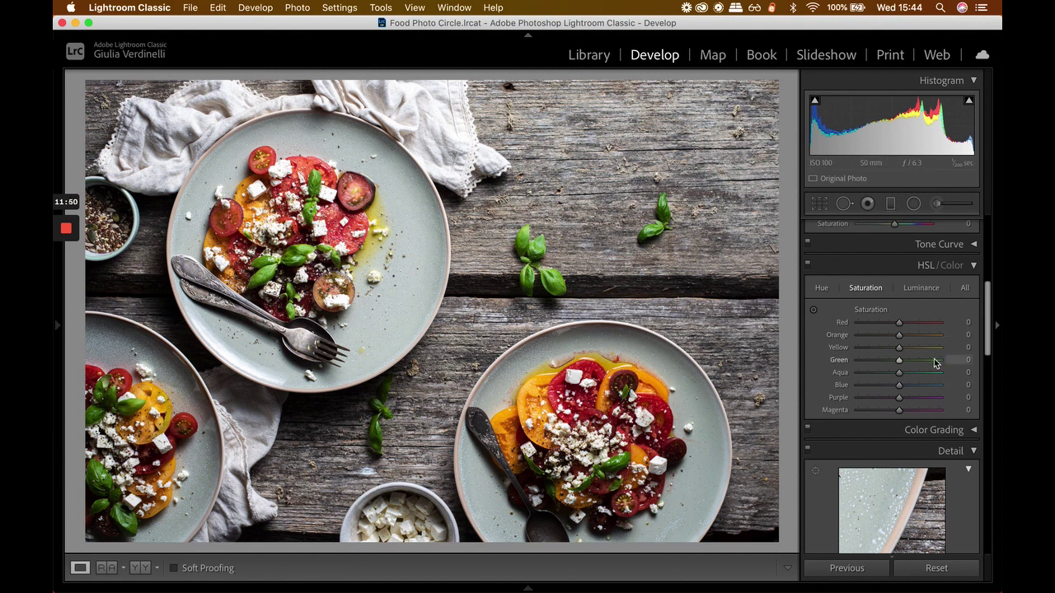
{"action": "left_click", "coordinate": [914, 360]}
{"action": "left_click_drag", "start_coordinate": [914, 360], "coordinate": [915, 360]}
{"action": "left_click", "coordinate": [909, 323]}
{"action": "left_click_drag", "start_coordinate": [910, 324], "coordinate": [911, 327]}
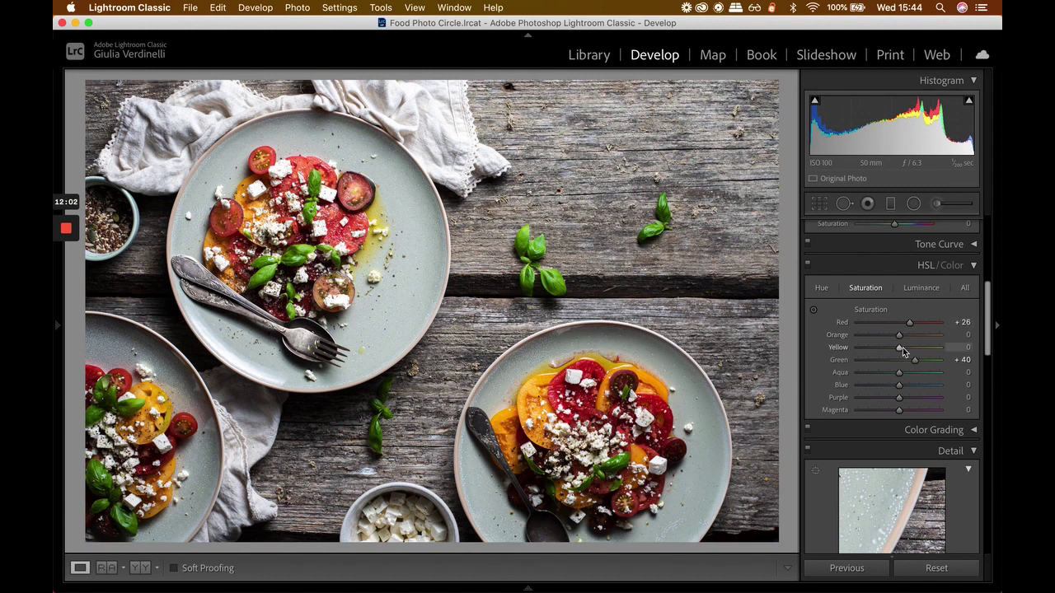
{"action": "left_click_drag", "start_coordinate": [901, 348], "coordinate": [939, 349]}
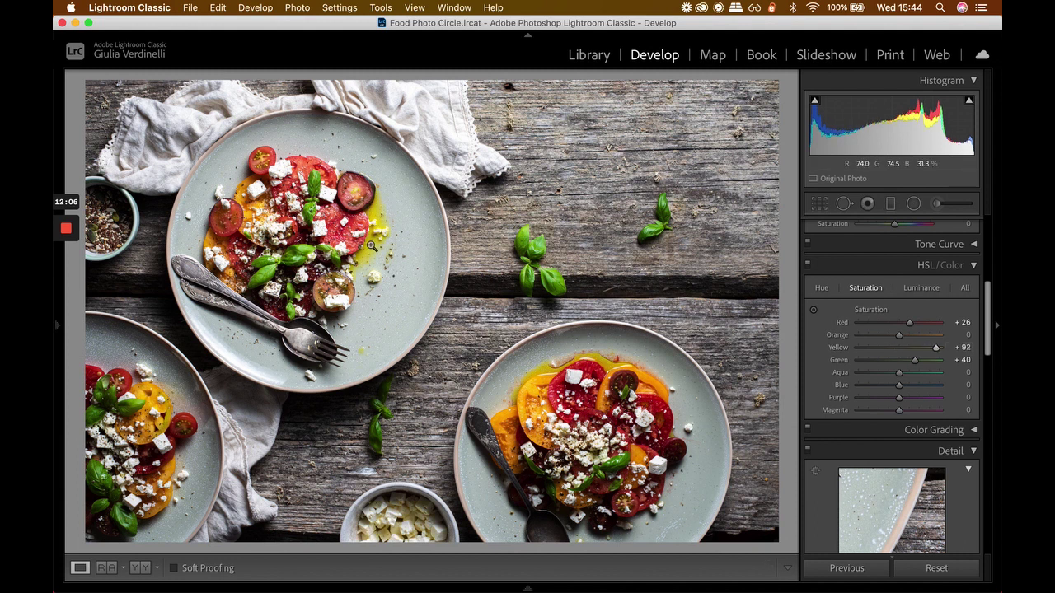
{"action": "double_click", "coordinate": [937, 351]}
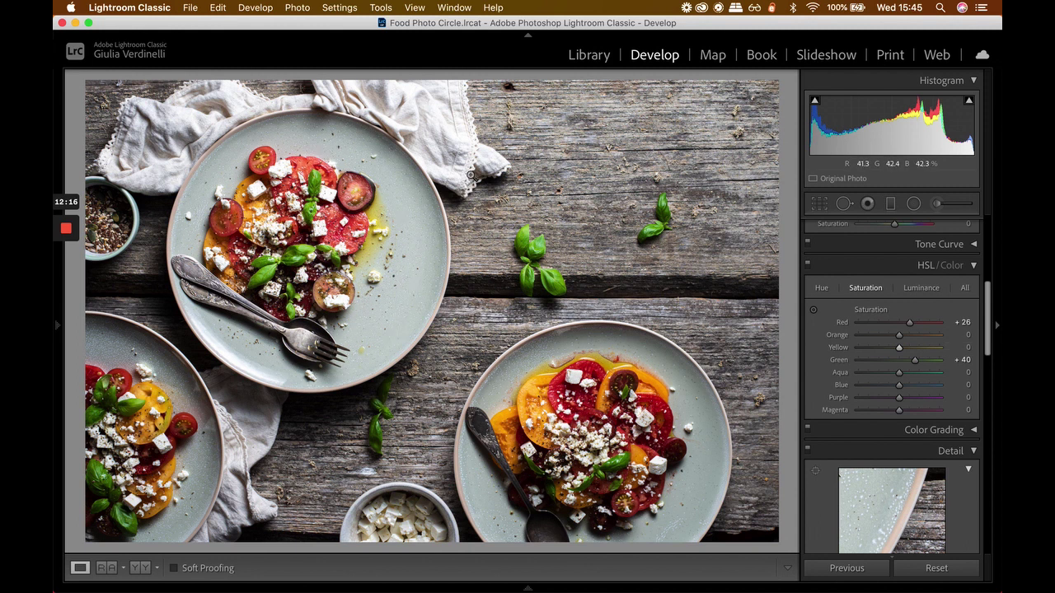
Set the HSL saturation of aqua to +66 and compare the photo with and without the HSL adjustments
{"action": "left_click", "coordinate": [912, 374]}
{"action": "mouse_move", "coordinate": [912, 377]}
{"action": "left_mouse_down"}
{"action": "mouse_move", "coordinate": [928, 377]}
{"action": "mouse_move", "coordinate": [860, 377]}
{"action": "mouse_move", "coordinate": [924, 377]}
{"action": "left_mouse_up"}
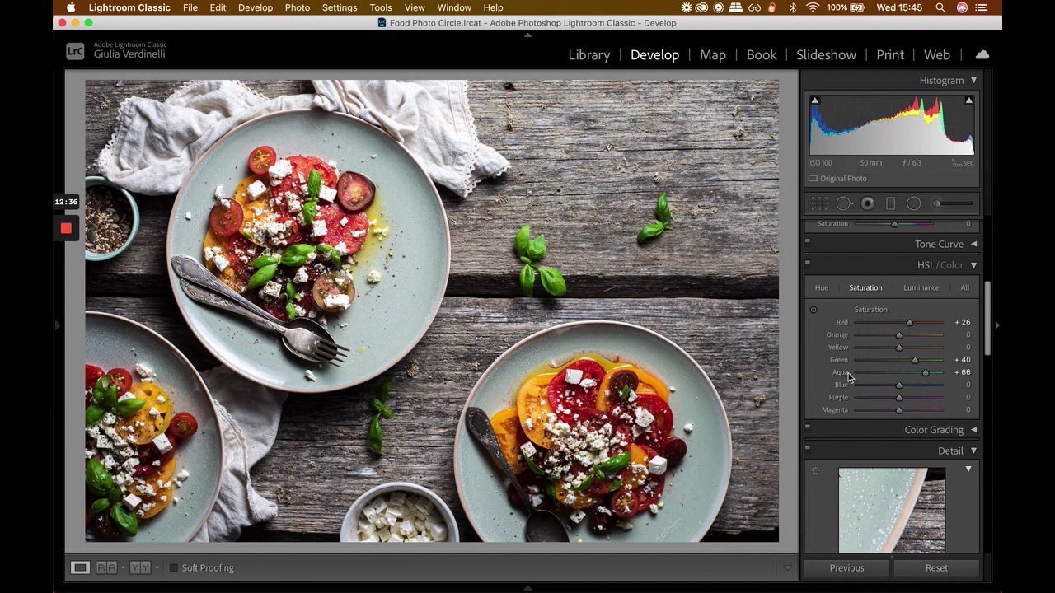
{"action": "left_click", "coordinate": [807, 267]}
{"action": "left_click", "coordinate": [808, 268]}
{"action": "left_click", "coordinate": [808, 265]}
{"action": "left_click", "coordinate": [808, 266]}
{"action": "left_click", "coordinate": [808, 266]}
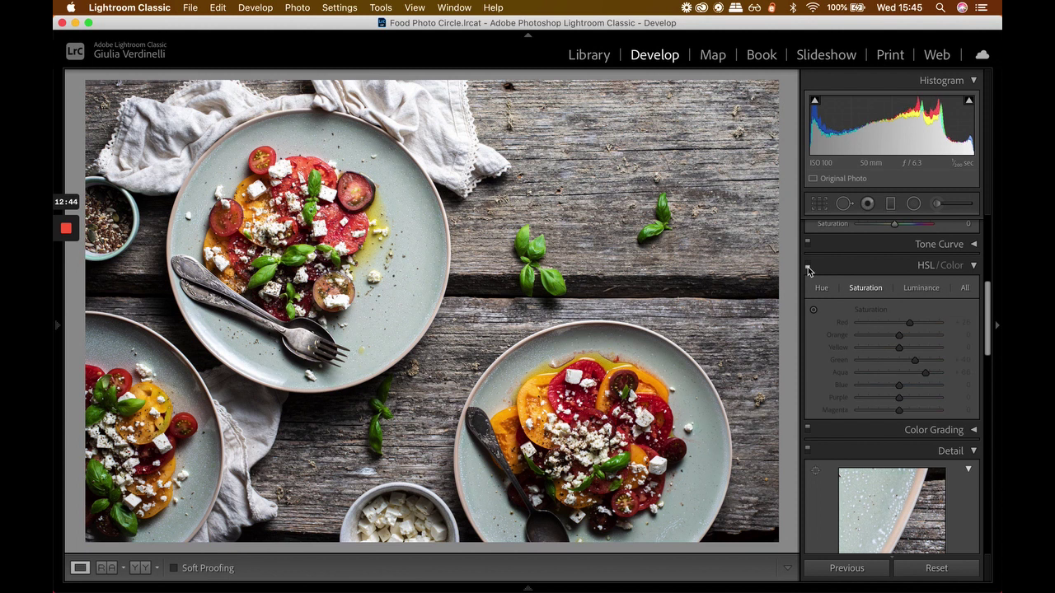
{"action": "left_click", "coordinate": [808, 267]}
{"action": "left_click", "coordinate": [808, 266]}
{"action": "left_click", "coordinate": [807, 266]}
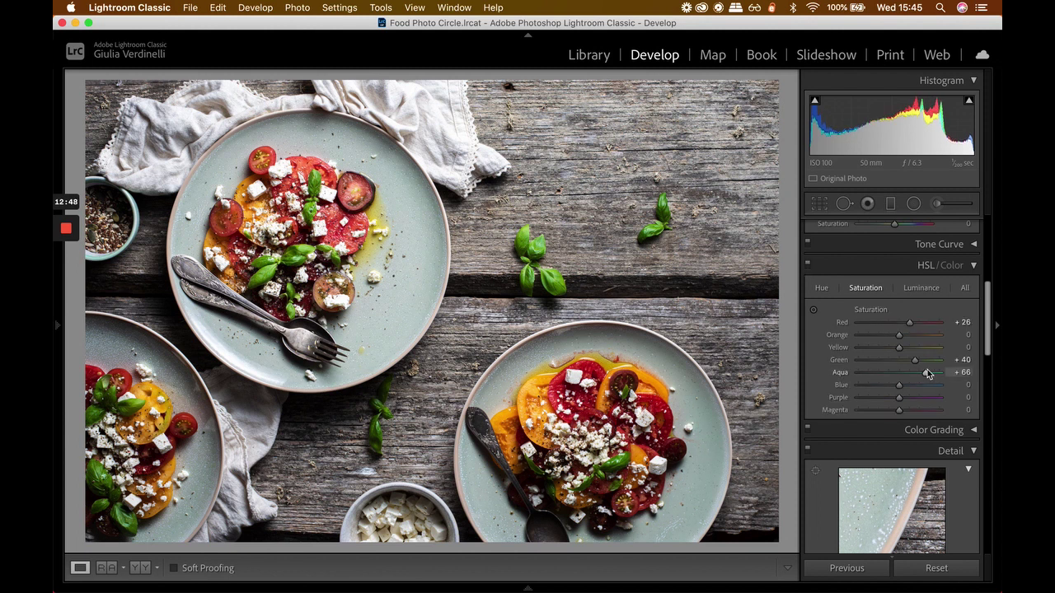
Raise the HSL saturation of green to +51 and compare the photo with and without the HSL adjustments
{"action": "left_click_drag", "start_coordinate": [919, 362], "coordinate": [920, 363]}
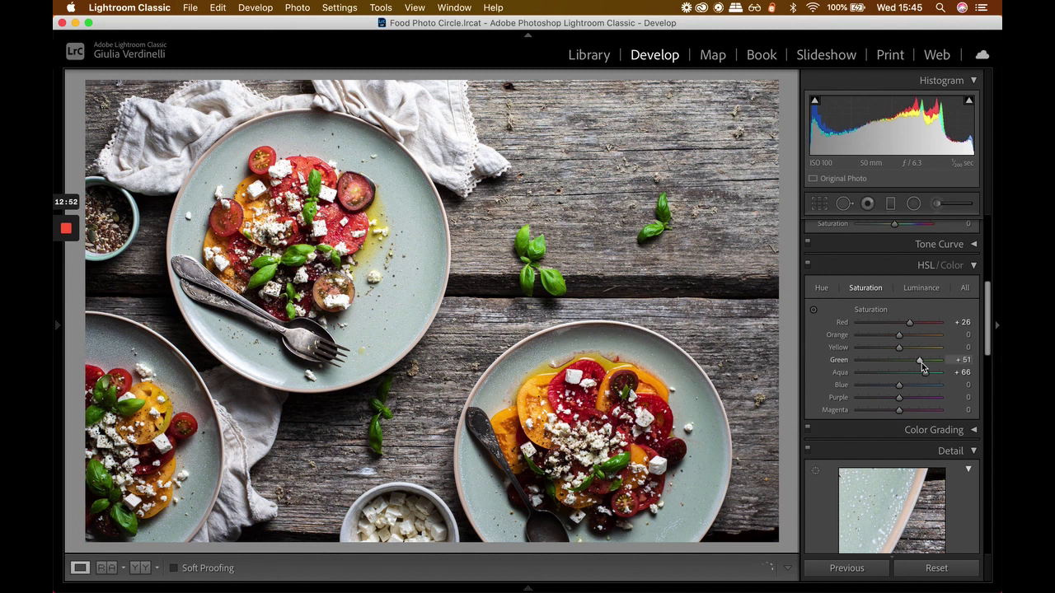
{"action": "left_click", "coordinate": [808, 266]}
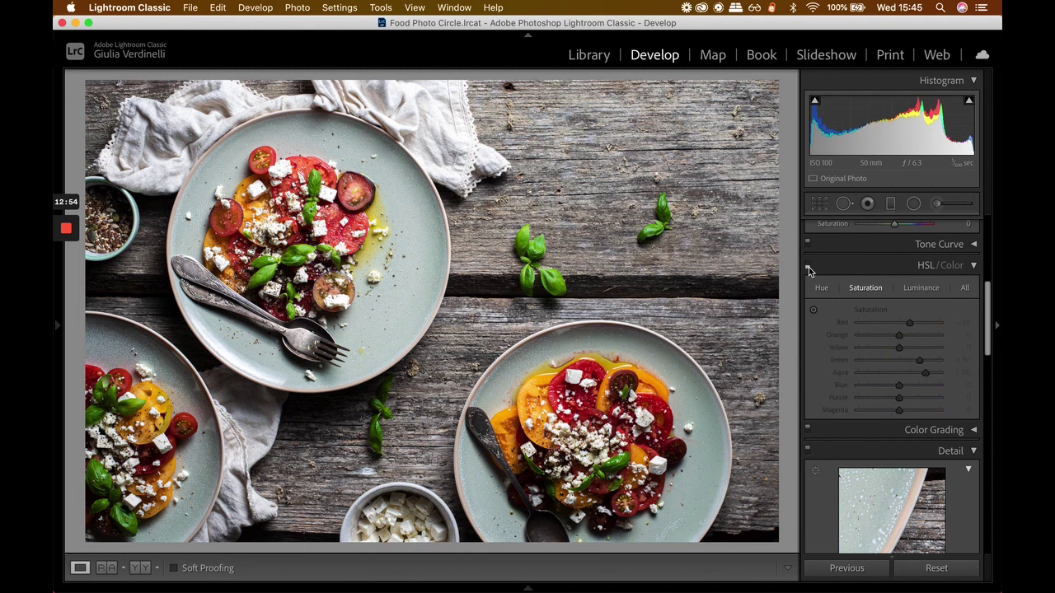
{"action": "left_click", "coordinate": [808, 266]}
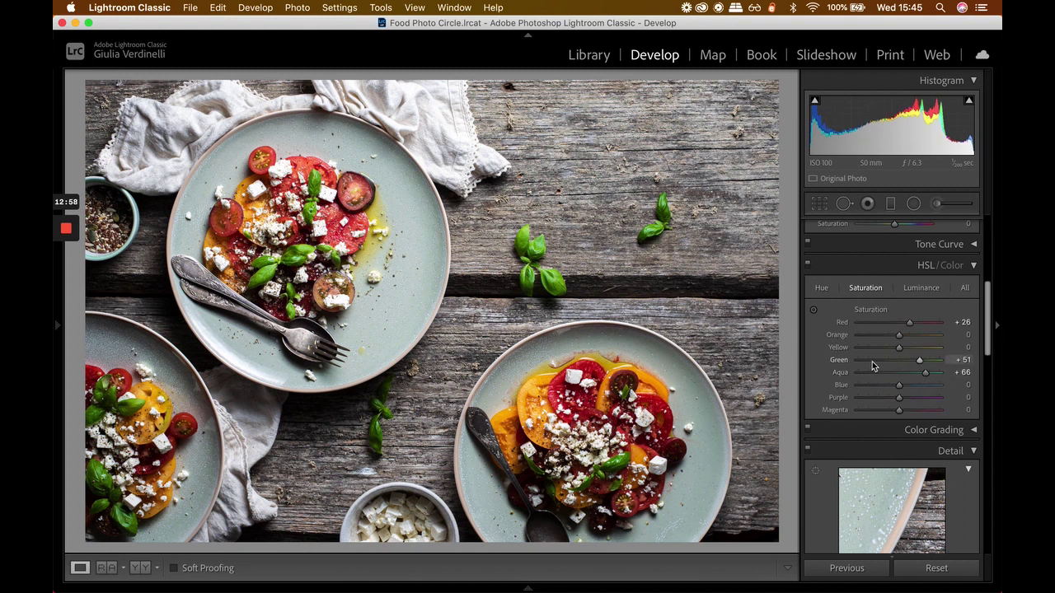
Set the sharpening amount to 68 and judge it on a close-up of the basil leaves and wood
{"action": "scroll", "coordinate": [872, 361], "scroll_direction": "down", "scroll_amount": 2}
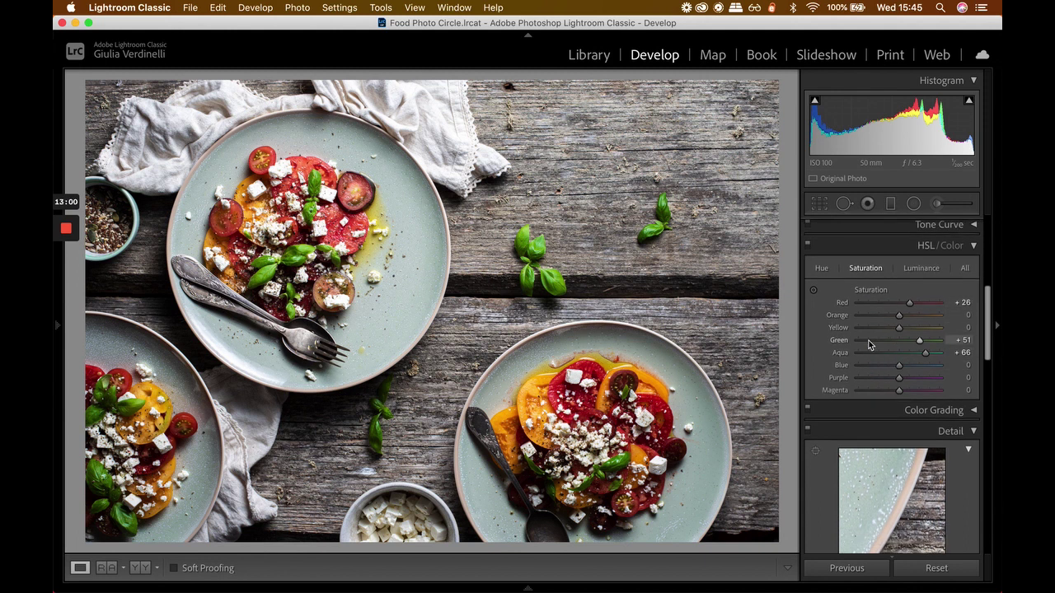
{"action": "scroll", "coordinate": [868, 340], "scroll_direction": "down", "scroll_amount": 6}
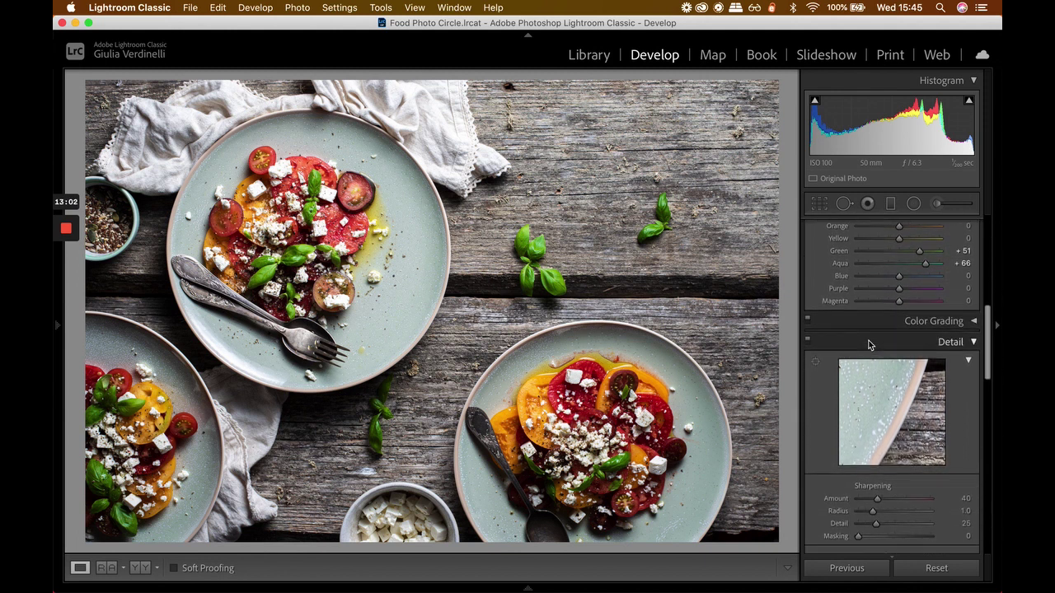
{"action": "scroll", "coordinate": [868, 340], "scroll_direction": "down", "scroll_amount": 4}
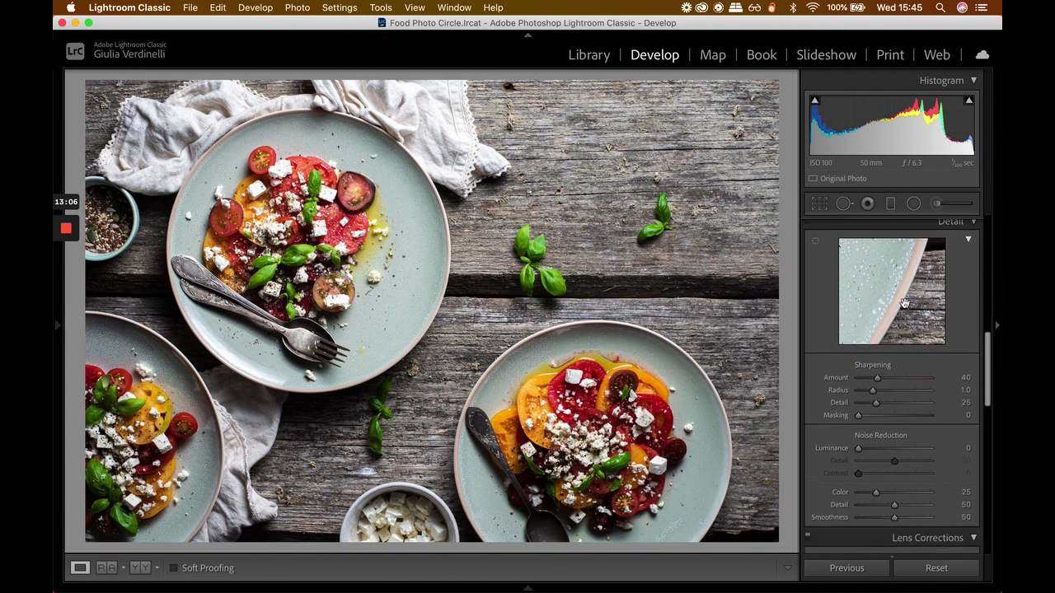
{"action": "scroll", "coordinate": [904, 304], "scroll_direction": "down", "scroll_amount": 1}
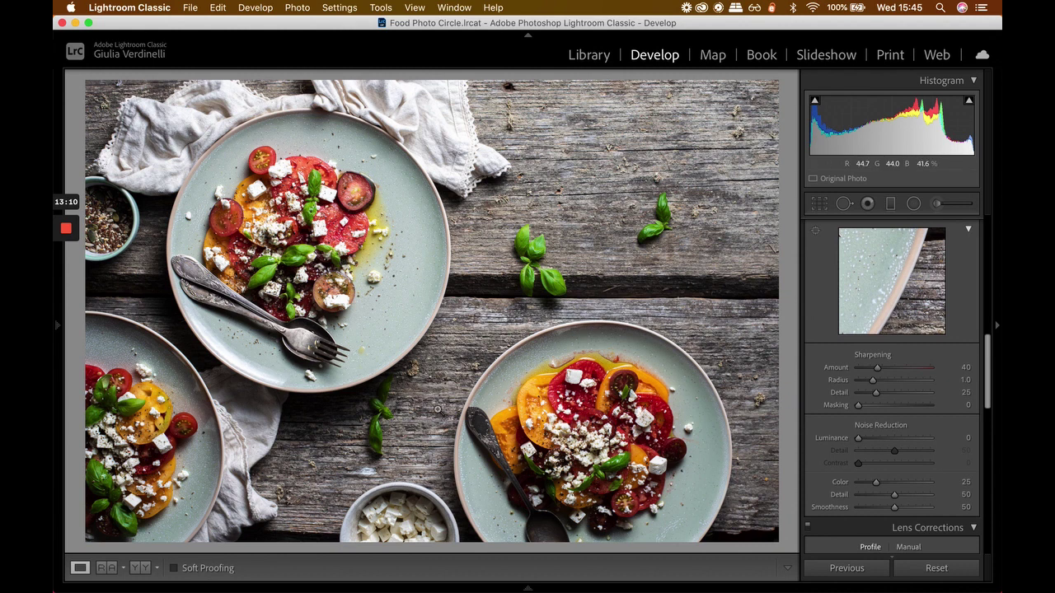
{"action": "left_click", "coordinate": [361, 281]}
{"action": "scroll", "coordinate": [647, 314], "scroll_direction": "right", "scroll_amount": 6}
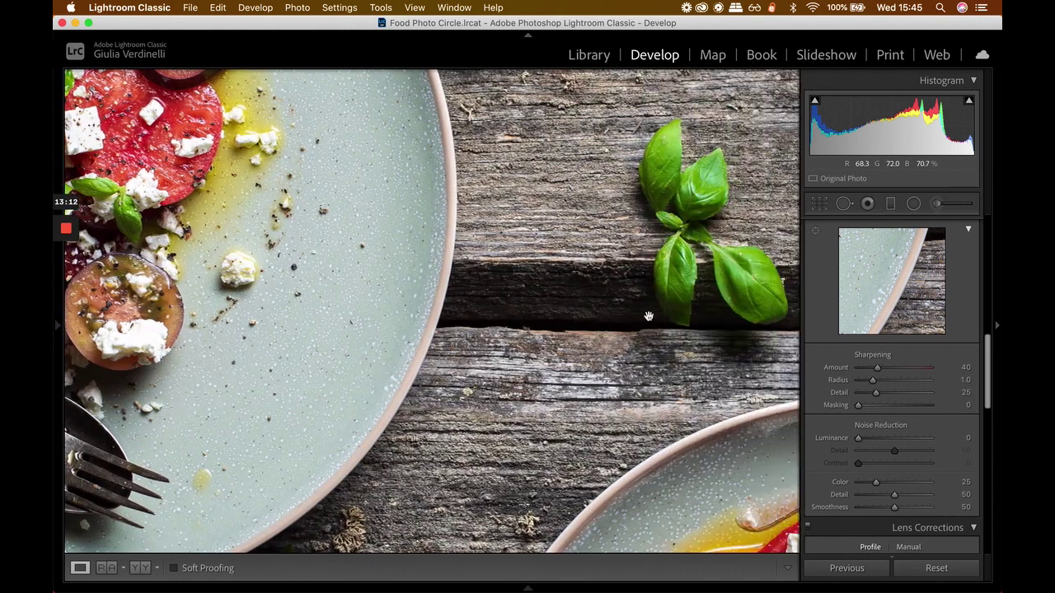
{"action": "scroll", "coordinate": [647, 315], "scroll_direction": "right", "scroll_amount": 5}
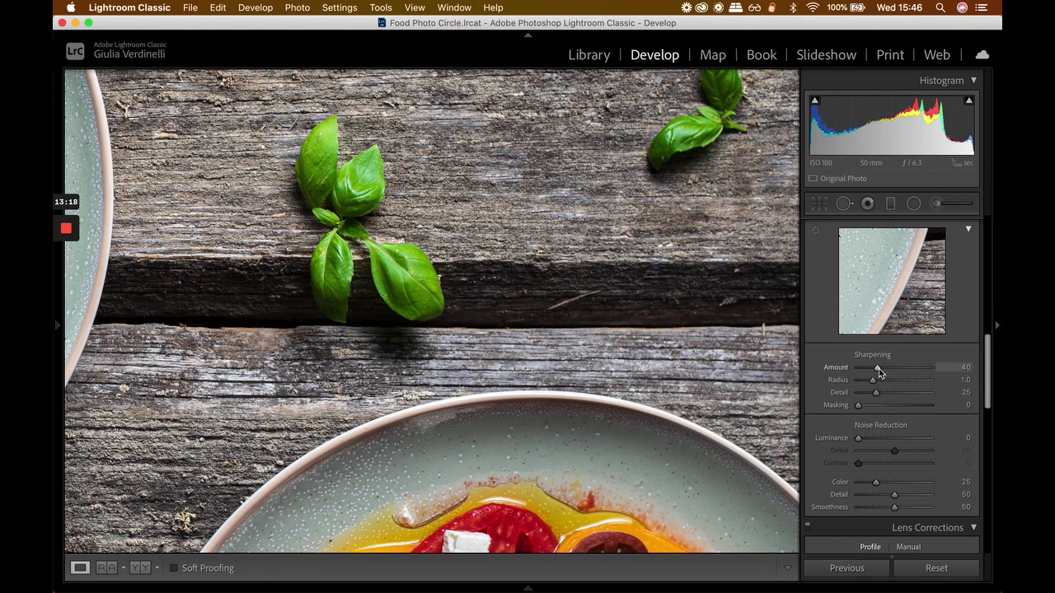
{"action": "left_click_drag", "start_coordinate": [878, 371], "coordinate": [890, 368]}
{"action": "scroll", "coordinate": [186, 272], "scroll_direction": "up", "scroll_amount": 5}
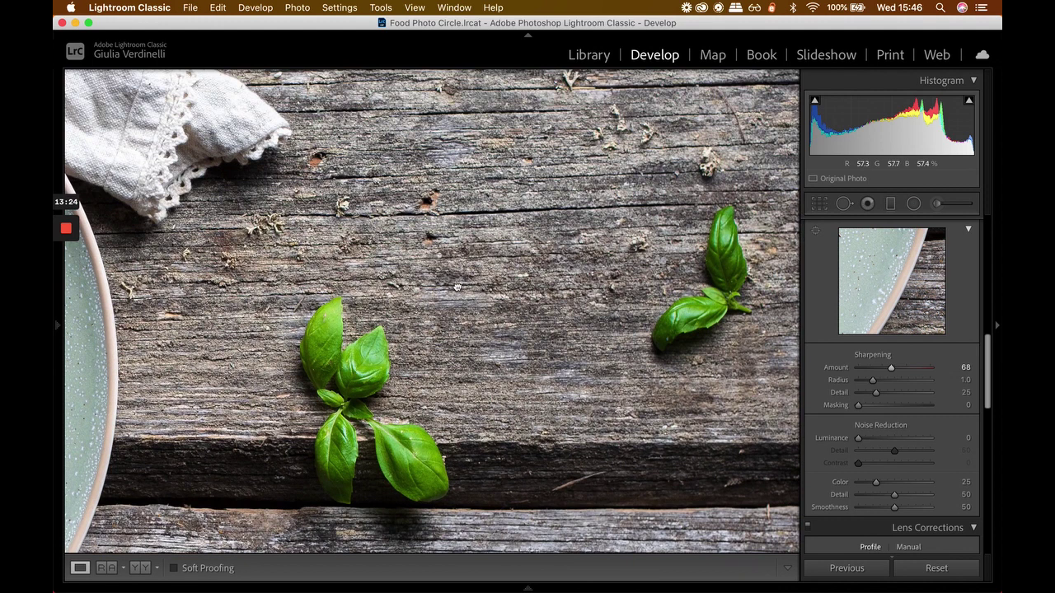
Set the luminance noise reduction to 10, check the close-up, and return to the full photo
{"action": "scroll", "coordinate": [545, 418], "scroll_direction": "down", "scroll_amount": 3}
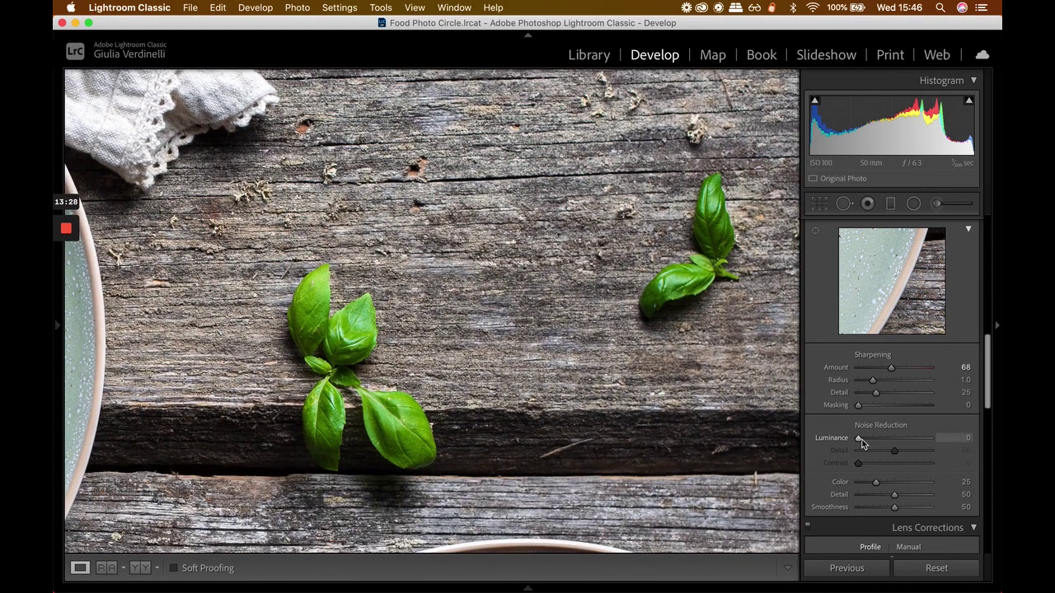
{"action": "left_click_drag", "start_coordinate": [861, 441], "coordinate": [866, 444]}
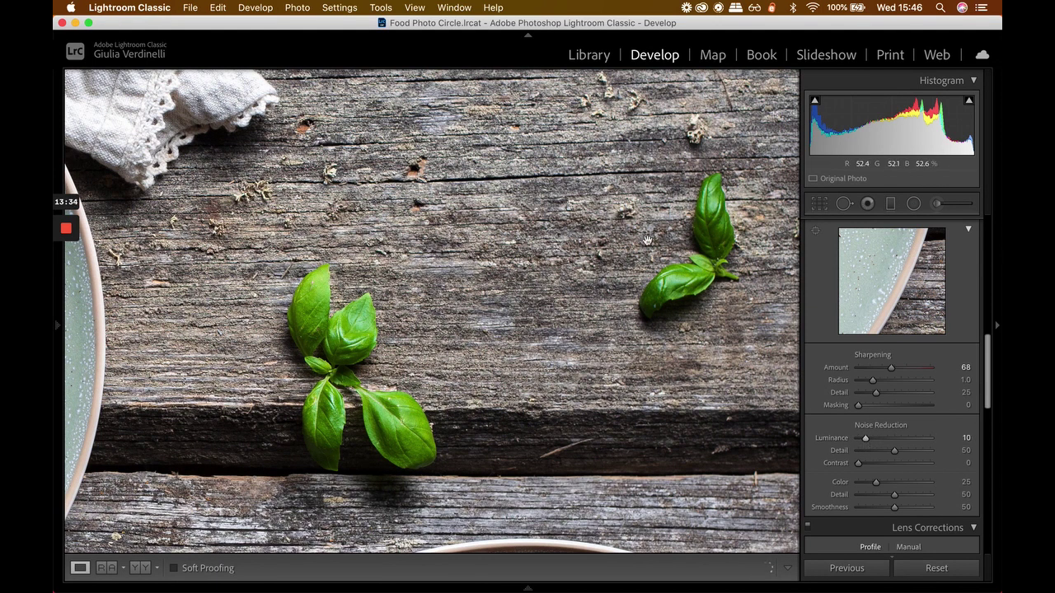
{"action": "left_click", "coordinate": [417, 301]}
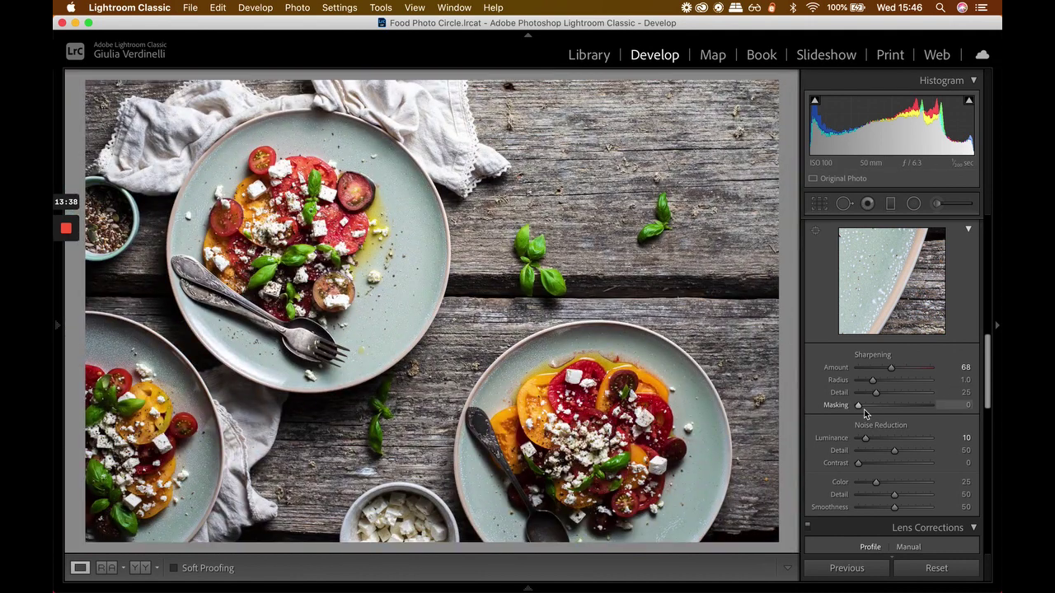
Turn on chromatic aberration removal and lens profile corrections, keeping the Nikon AF-S NIKKOR 50mm f/1.8G model
{"action": "scroll", "coordinate": [864, 413], "scroll_direction": "down", "scroll_amount": 4}
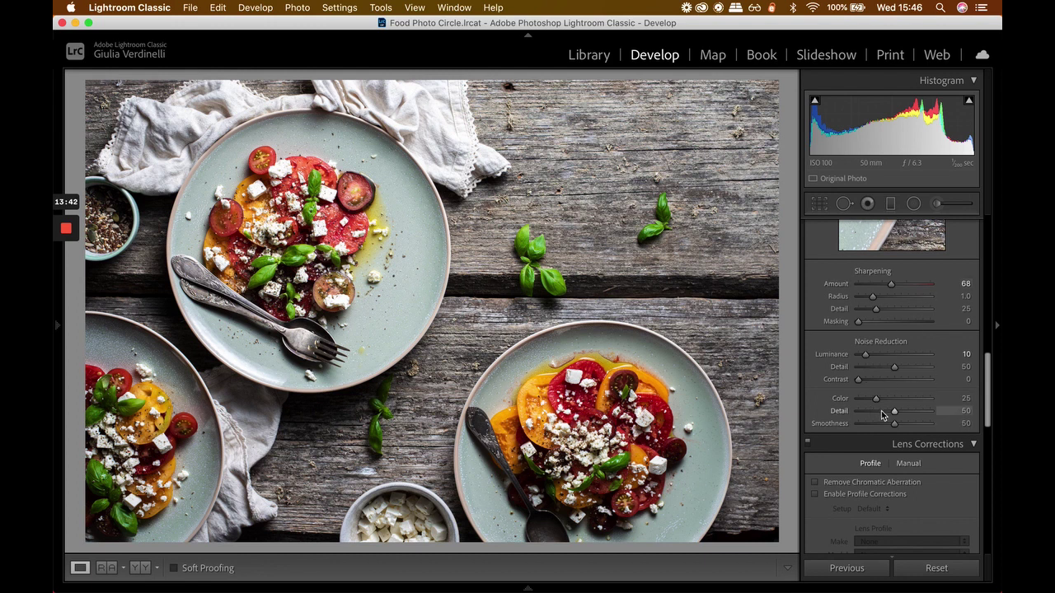
{"action": "scroll", "coordinate": [882, 415], "scroll_direction": "down", "scroll_amount": 8}
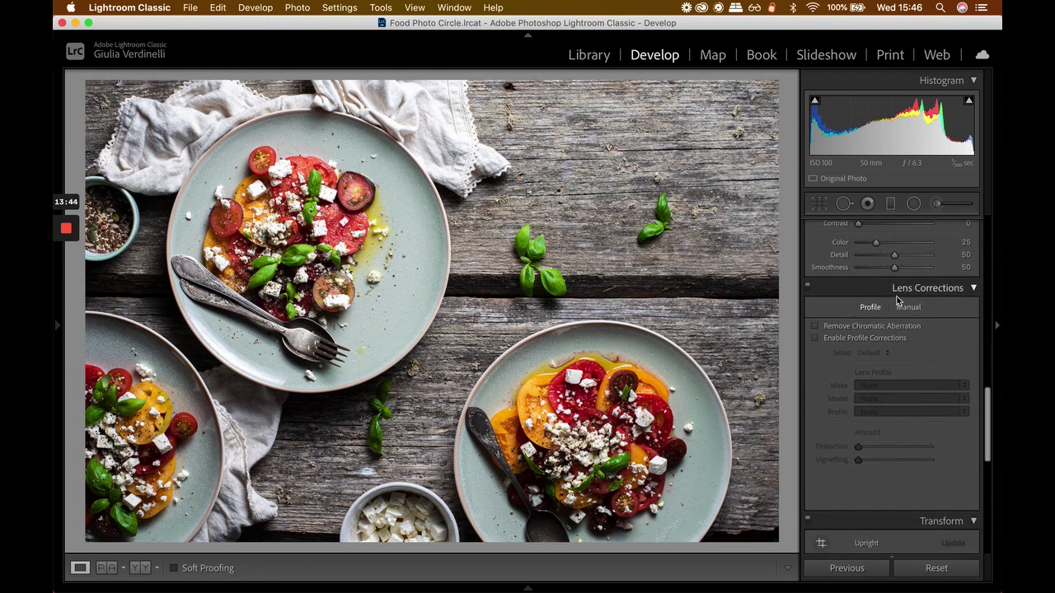
{"action": "scroll", "coordinate": [899, 323], "scroll_direction": "down", "scroll_amount": 1}
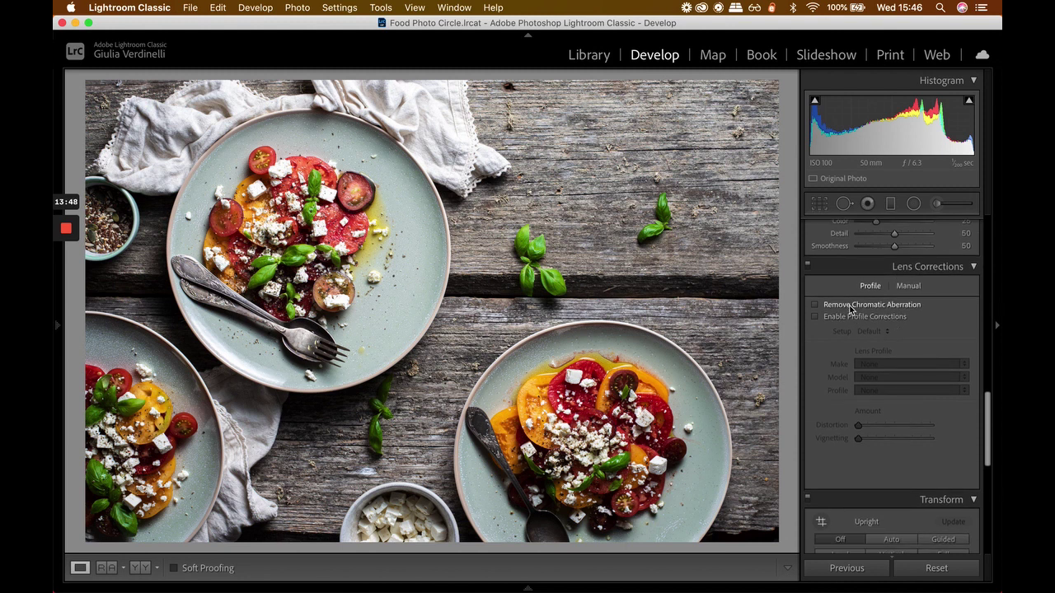
{"action": "left_click", "coordinate": [815, 318]}
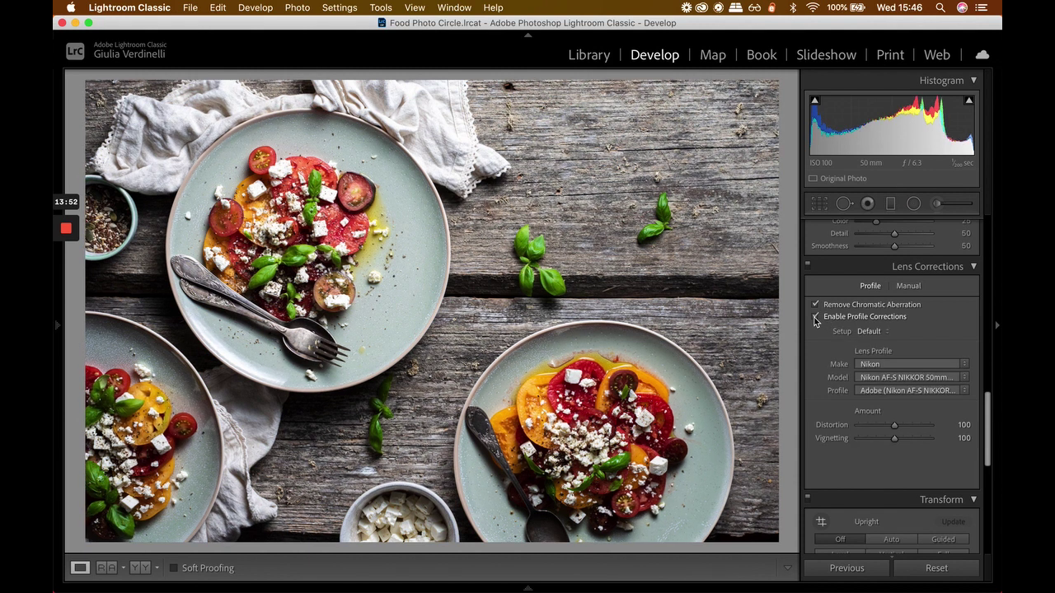
{"action": "left_click", "coordinate": [913, 377]}
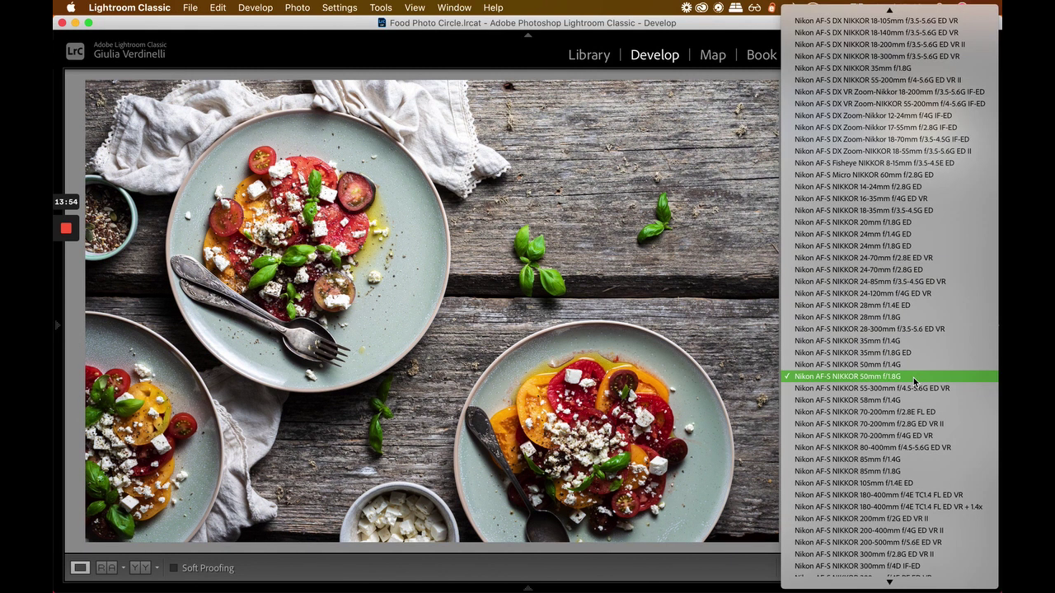
{"action": "left_click", "coordinate": [913, 378]}
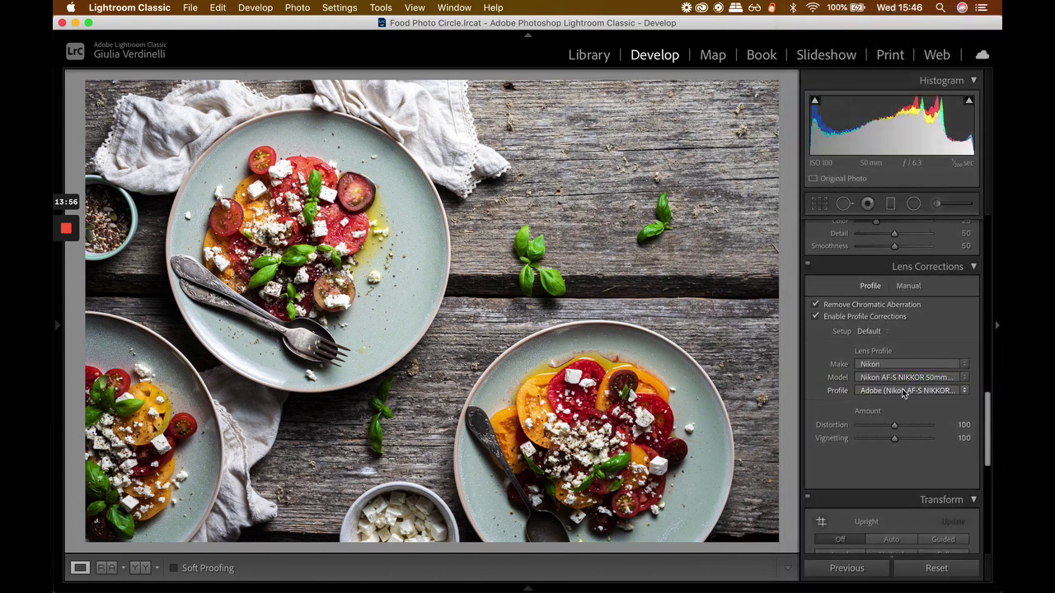
Preview the extremes of the lens profile's vignetting amount, including 200, and reset it to 100
{"action": "scroll", "coordinate": [852, 399], "scroll_direction": "down", "scroll_amount": 1}
{"action": "left_click_drag", "start_coordinate": [893, 404], "coordinate": [765, 415]}
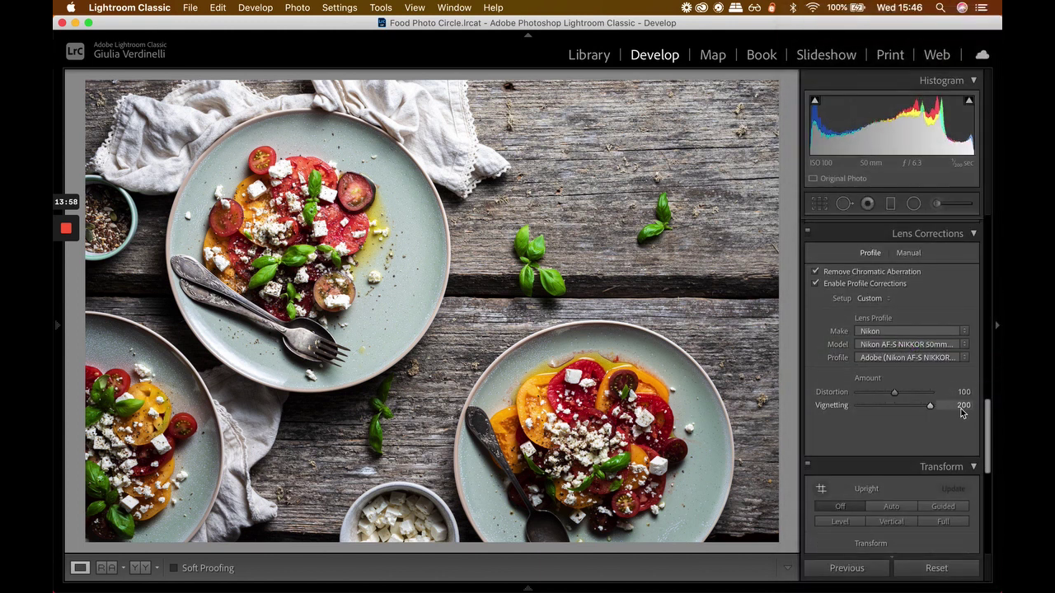
{"action": "left_click_drag", "start_coordinate": [858, 405], "coordinate": [884, 407]}
{"action": "double_click", "coordinate": [884, 407]}
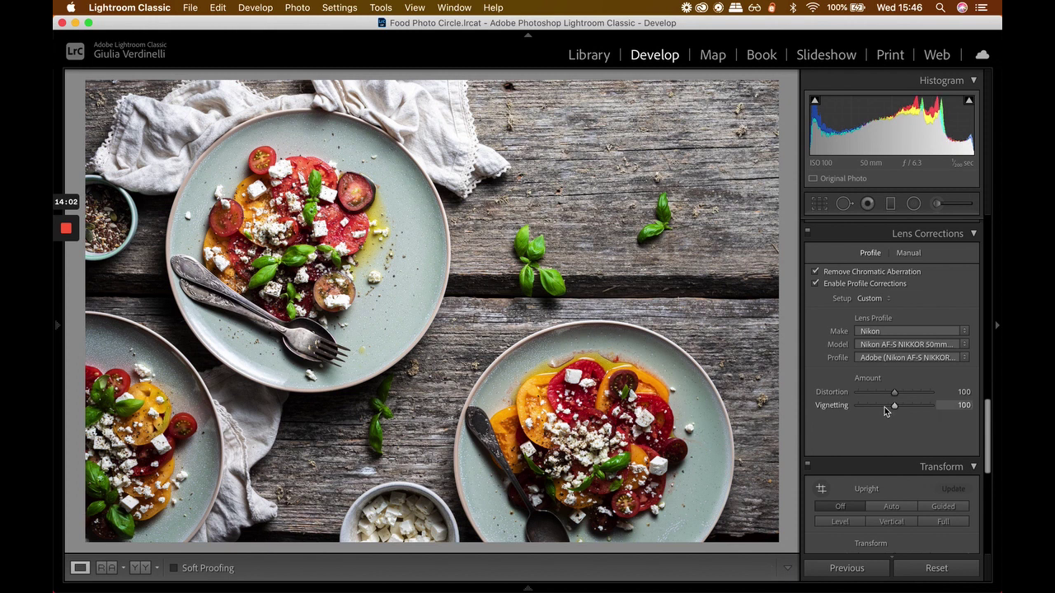
Switch the lens profile corrections off and back on to compare their effect on the photo
{"action": "scroll", "coordinate": [885, 407], "scroll_direction": "down", "scroll_amount": 2}
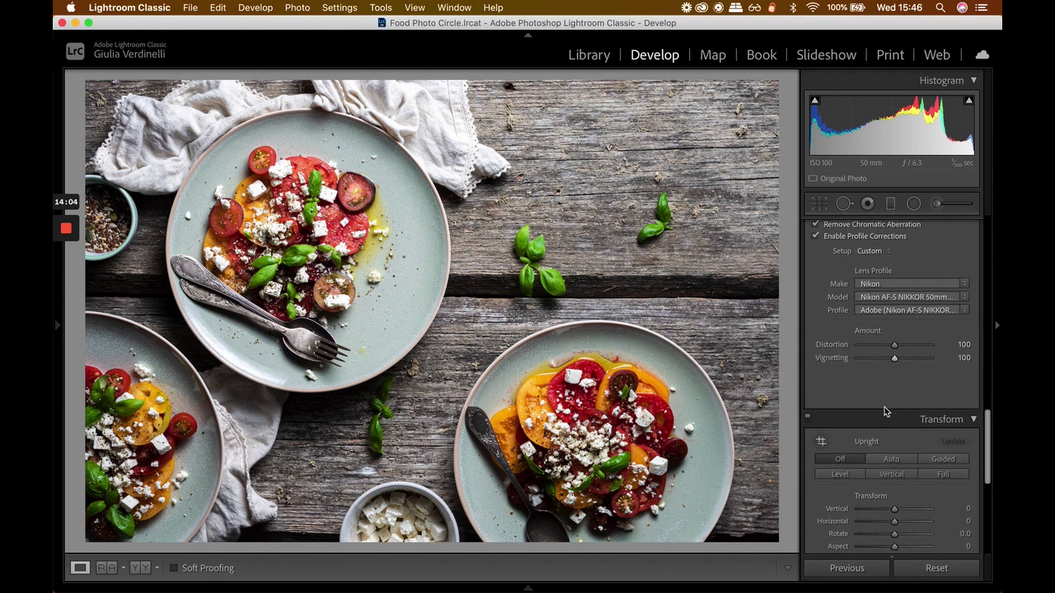
{"action": "scroll", "coordinate": [884, 407], "scroll_direction": "up", "scroll_amount": 1}
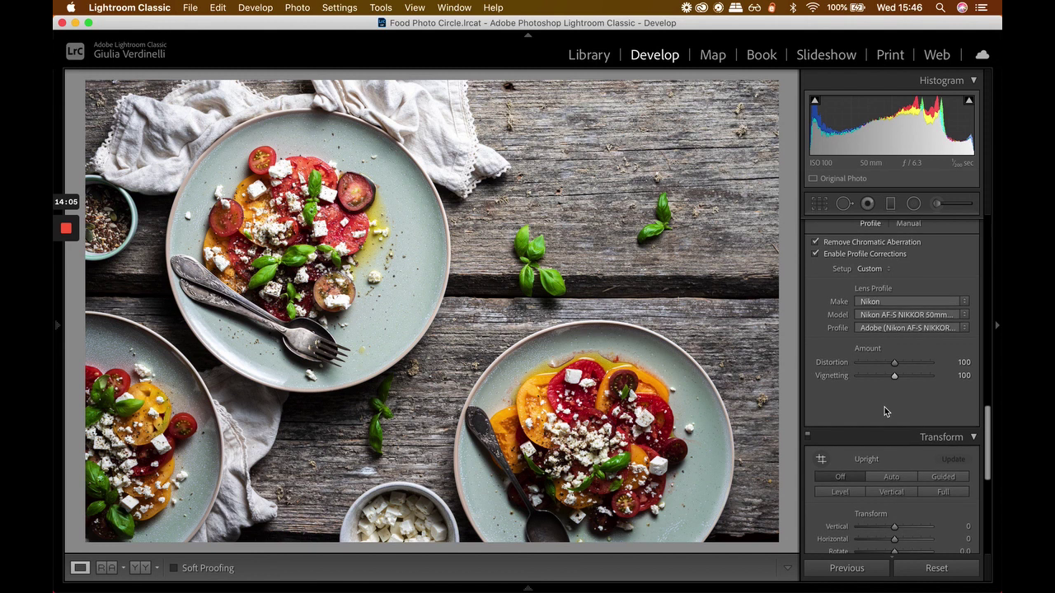
{"action": "left_click", "coordinate": [816, 255]}
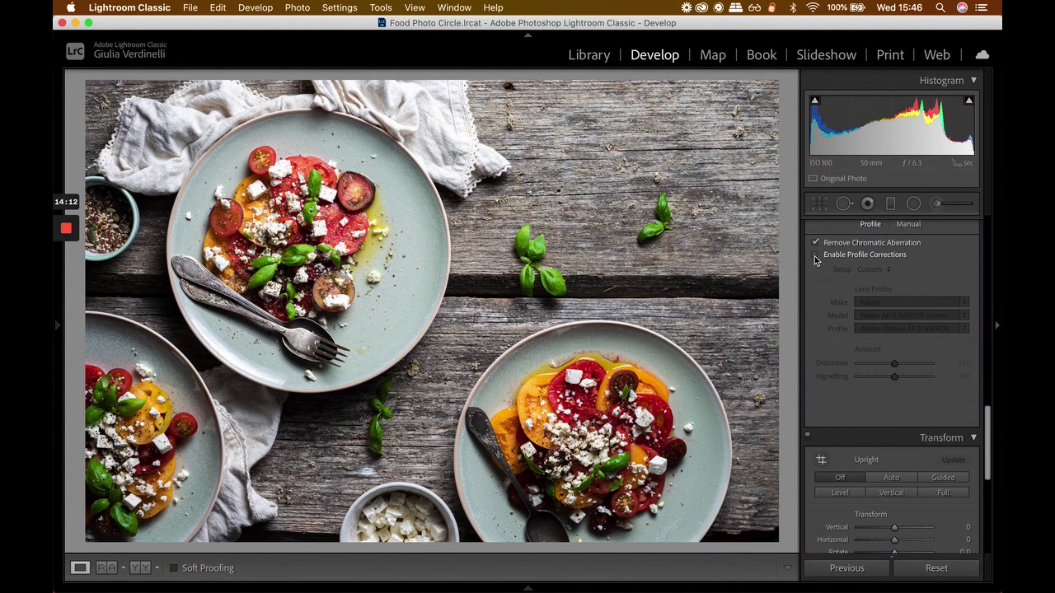
{"action": "left_click", "coordinate": [815, 254]}
Apply the Auto Upright correction to the photo's perspective and compare it with the uncorrected view
{"action": "scroll", "coordinate": [854, 375], "scroll_direction": "down", "scroll_amount": 2}
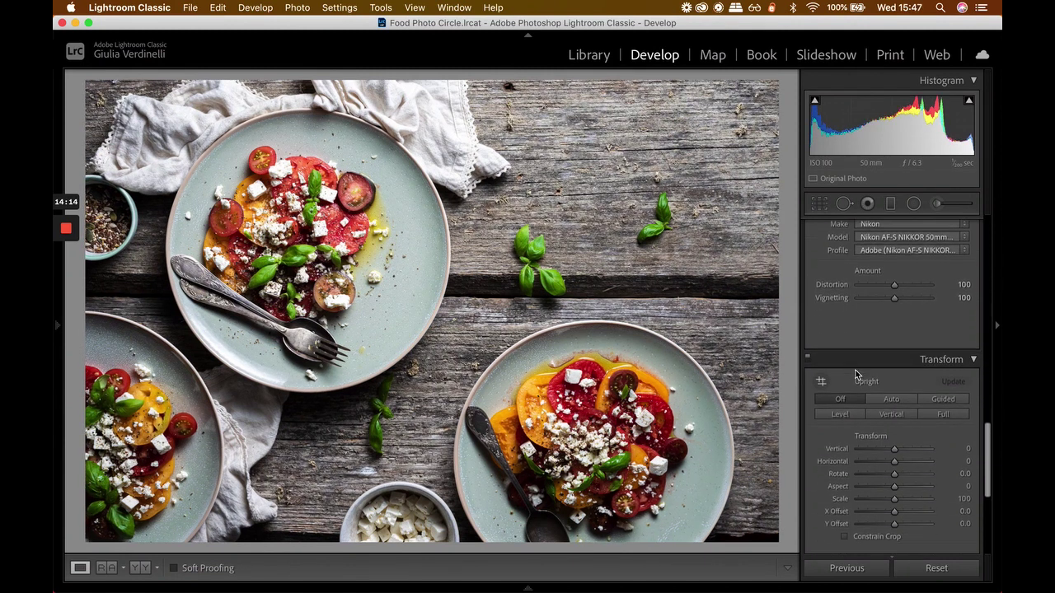
{"action": "scroll", "coordinate": [857, 375], "scroll_direction": "down", "scroll_amount": 1}
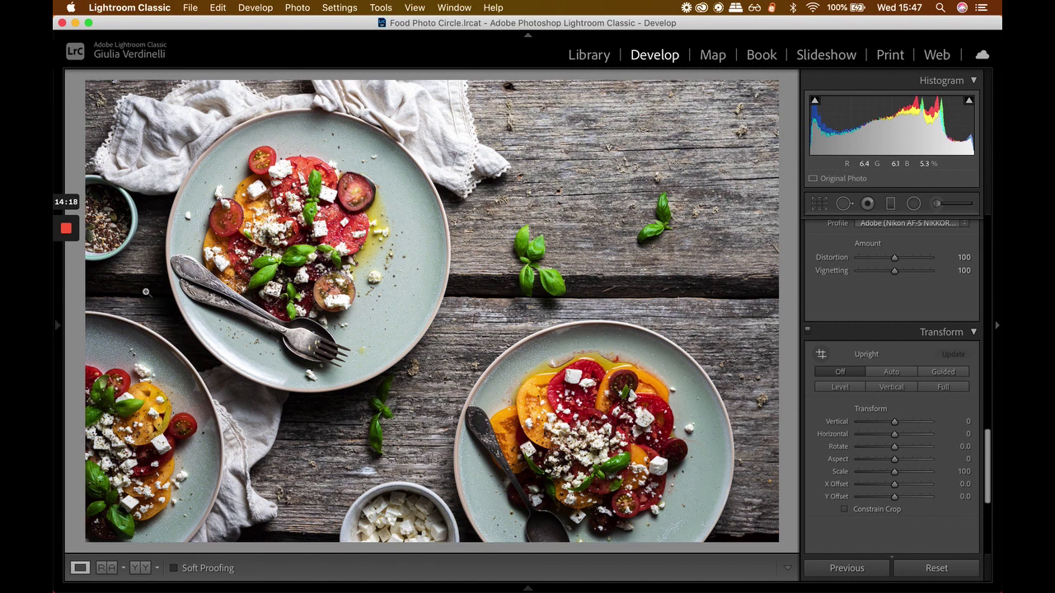
{"action": "left_click", "coordinate": [887, 371]}
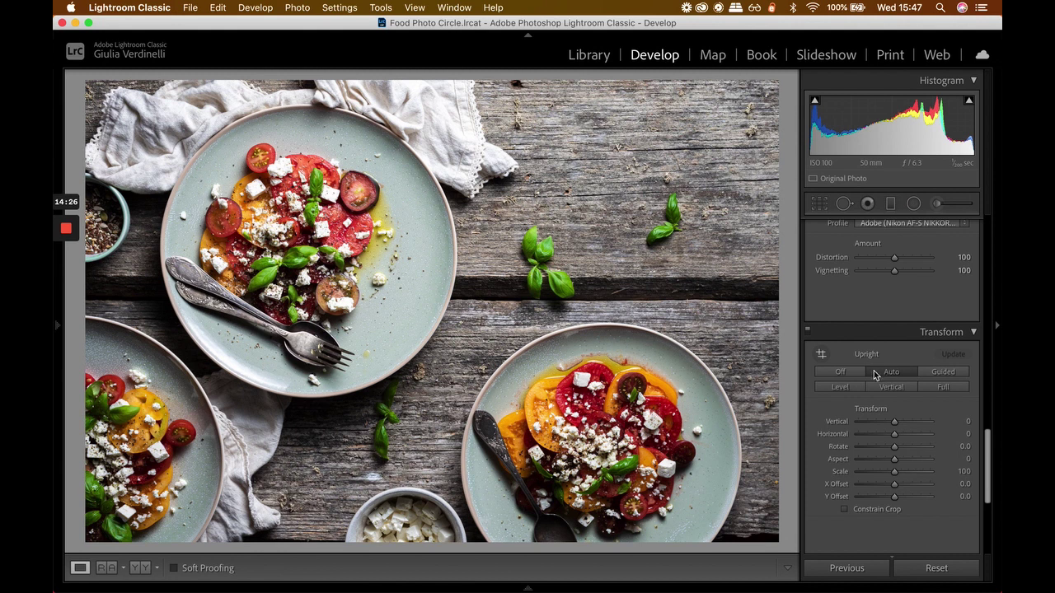
{"action": "left_click", "coordinate": [837, 372]}
Check the alignment of the wooden planks against the Crop & Straighten grid, keeping the angle at 0.00
{"action": "left_click", "coordinate": [819, 204]}
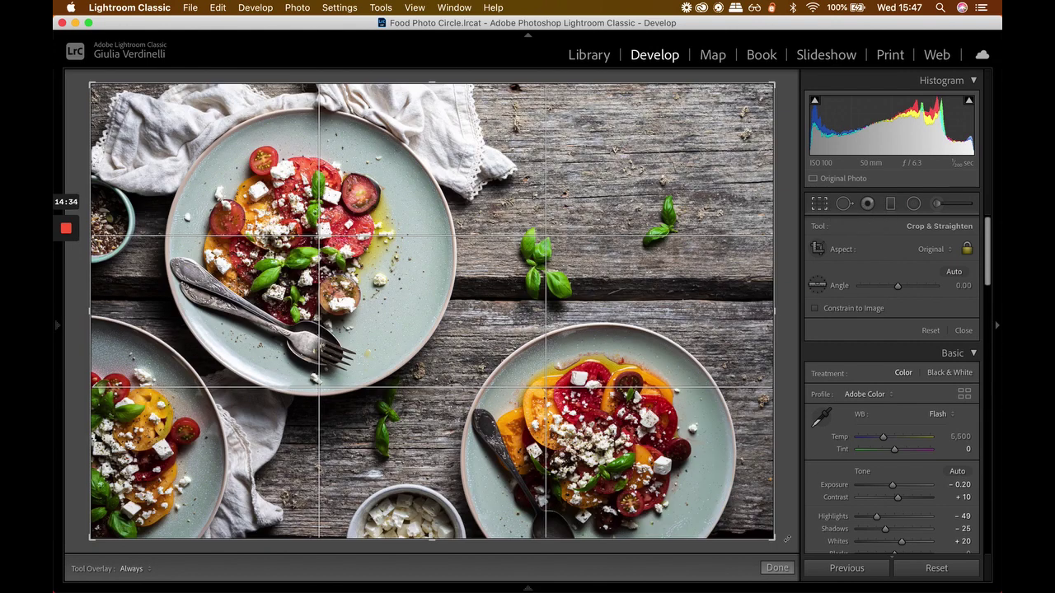
{"action": "left_click_drag", "start_coordinate": [787, 539], "coordinate": [787, 540]}
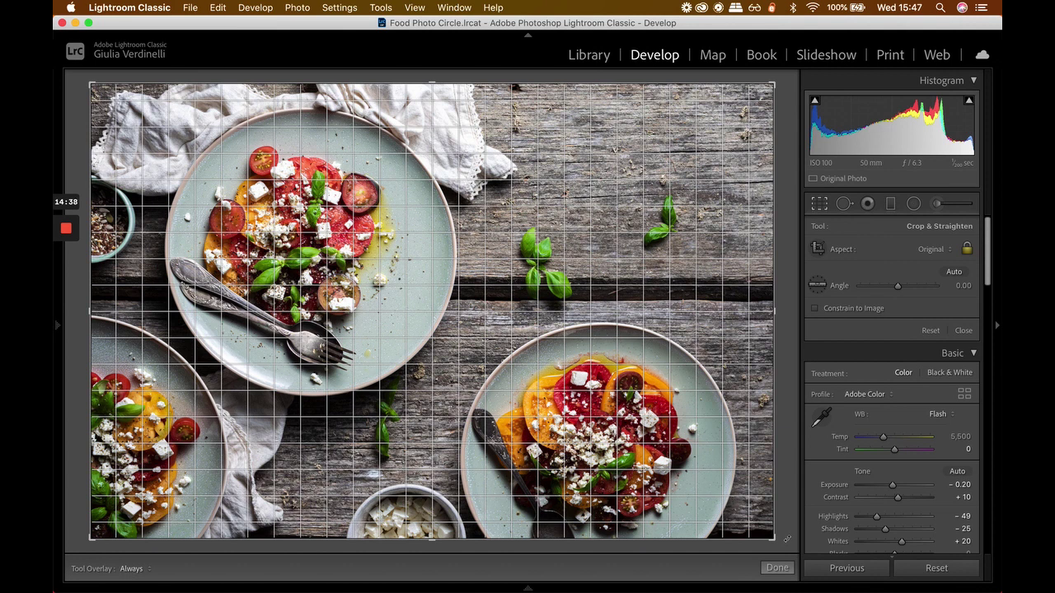
{"action": "left_click_drag", "start_coordinate": [787, 540], "coordinate": [791, 542]}
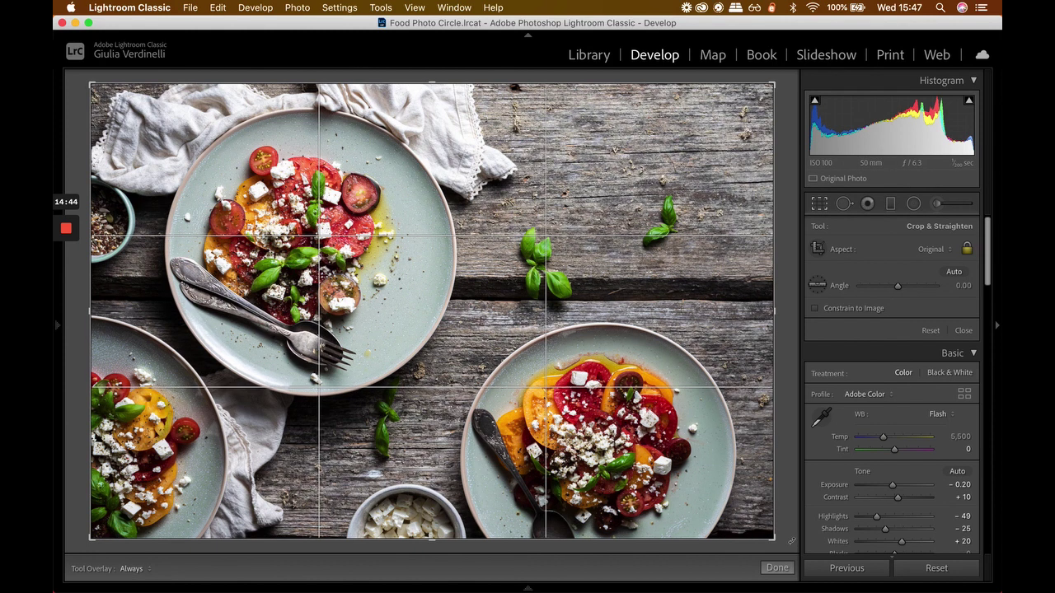
{"action": "key", "text": "Return"}
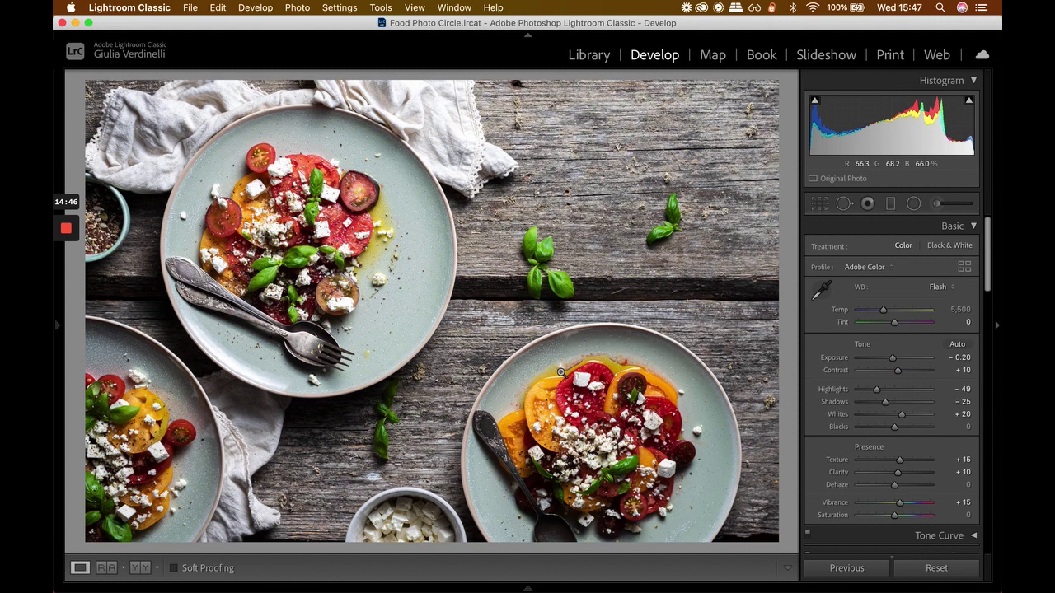
Return to the Transform settings and examine the manual perspective sliders
{"action": "scroll", "coordinate": [918, 377], "scroll_direction": "down", "scroll_amount": 10}
{"action": "scroll", "coordinate": [917, 381], "scroll_direction": "down", "scroll_amount": 5}
{"action": "scroll", "coordinate": [918, 382], "scroll_direction": "up", "scroll_amount": 3}
{"action": "scroll", "coordinate": [919, 382], "scroll_direction": "down", "scroll_amount": 3}
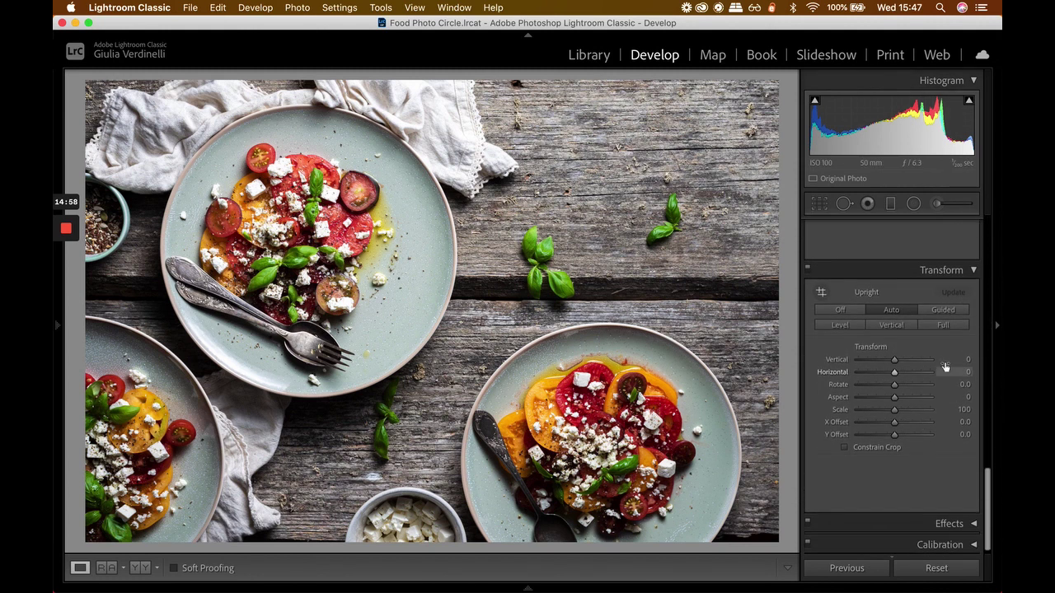
Compare the edited tomato salad photo with its unedited Before version several times
{"action": "scroll", "coordinate": [945, 367], "scroll_direction": "down", "scroll_amount": 1}
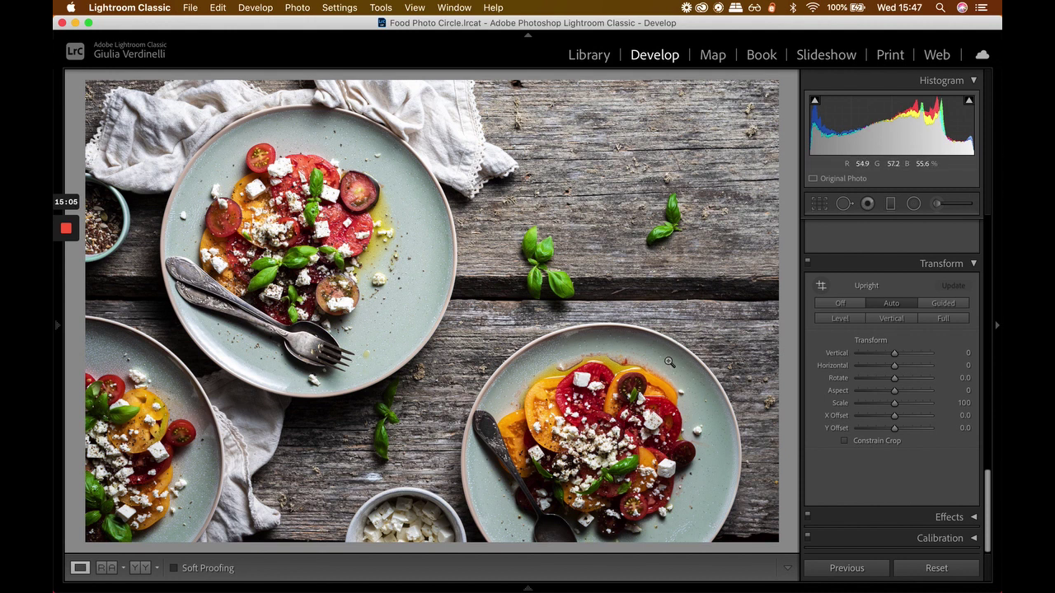
{"action": "key", "text": "j"}
{"action": "key", "text": "backslash"}
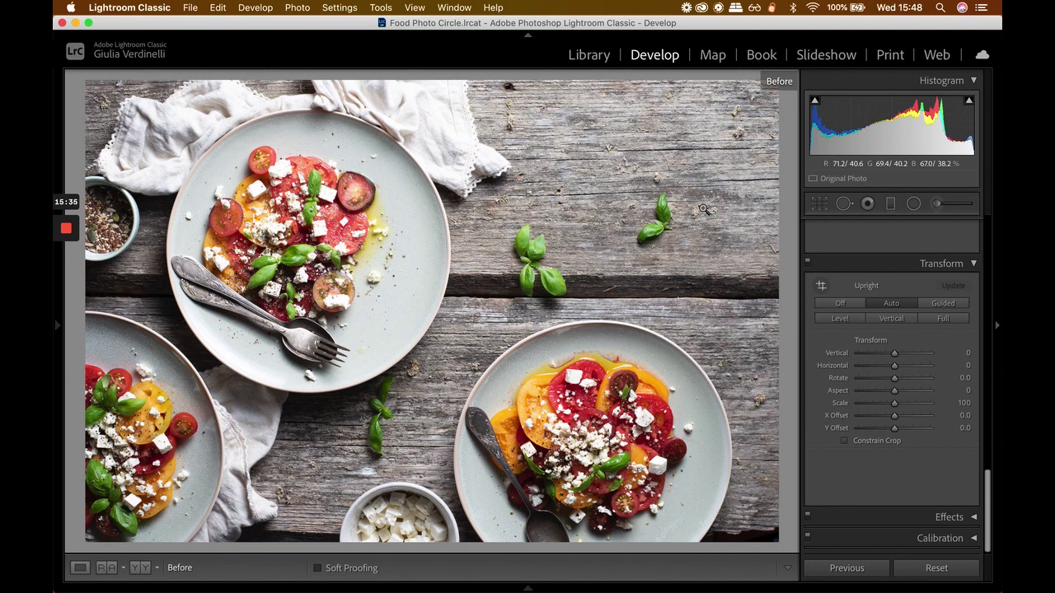
{"action": "key", "text": "backslash"}
{"action": "key", "text": "backslash"}
{"action": "key", "text": "backslash"}
{"action": "key", "text": "backslash"}
{"action": "key", "text": "backslash"}
{"action": "key", "text": "backslash"}
{"action": "key", "text": "backslash"}
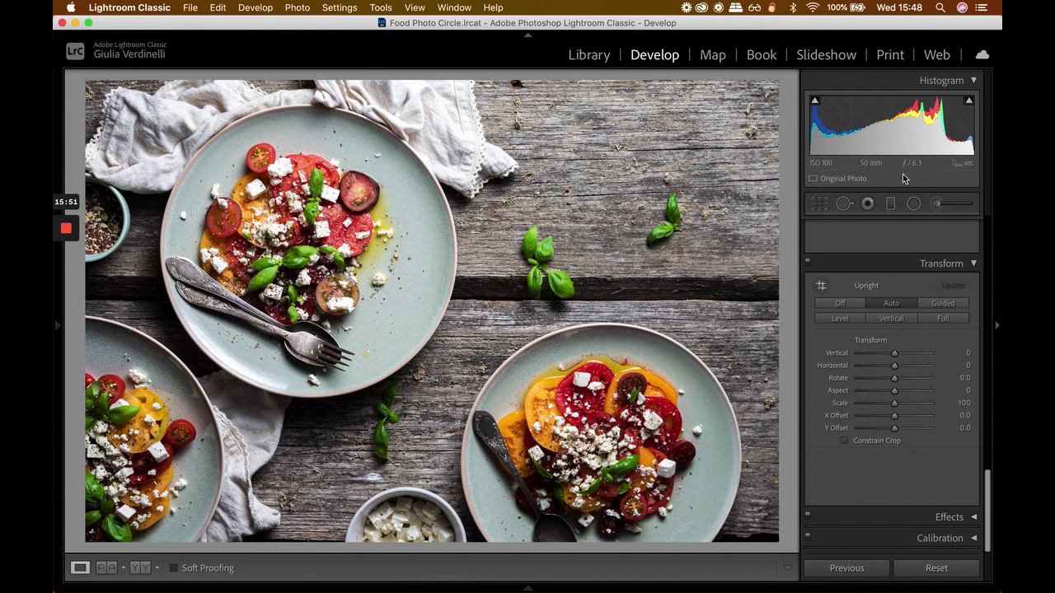
Paint an Adjustment Brush mask over the dark tomato areas on the large plate beside the cloth, using the mask overlay as a guide
{"action": "left_click", "coordinate": [937, 204]}
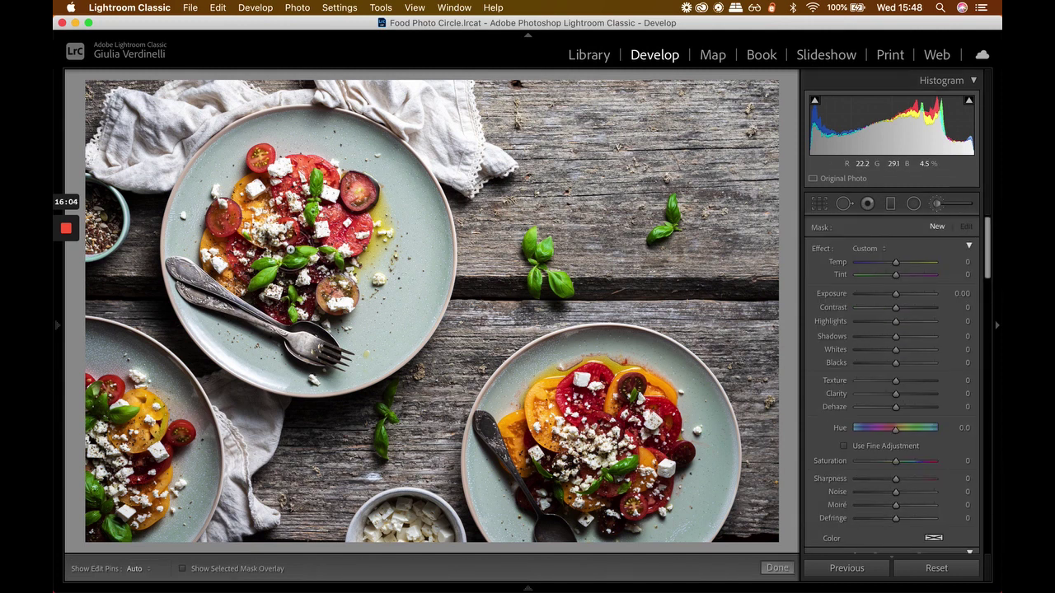
{"action": "key", "text": "o"}
{"action": "key", "text": "h"}
{"action": "left_click", "coordinate": [290, 274]}
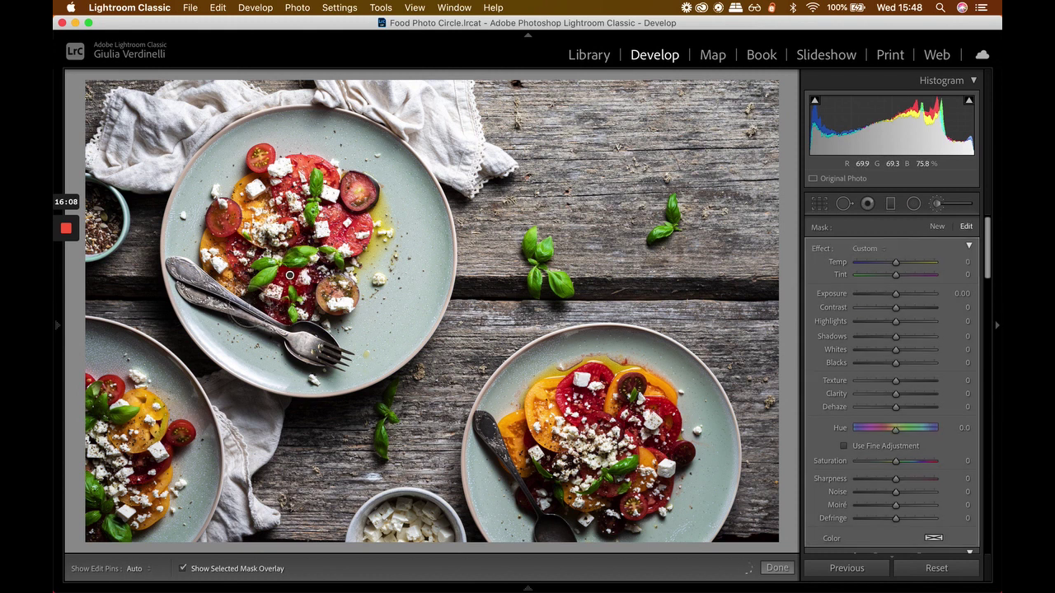
{"action": "left_click_drag", "start_coordinate": [255, 301], "coordinate": [254, 301]}
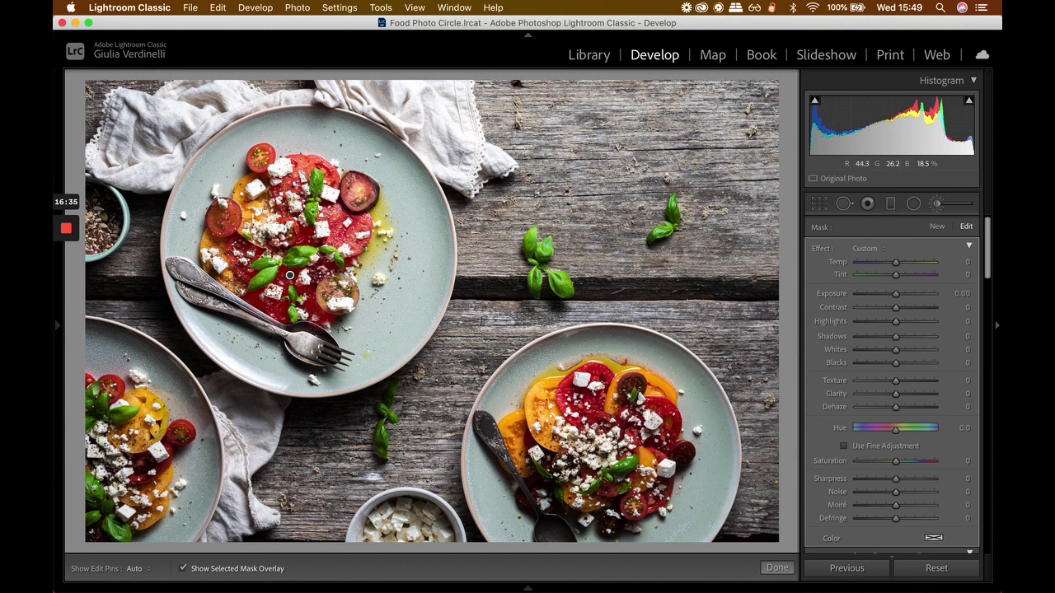
{"action": "key", "text": "o"}
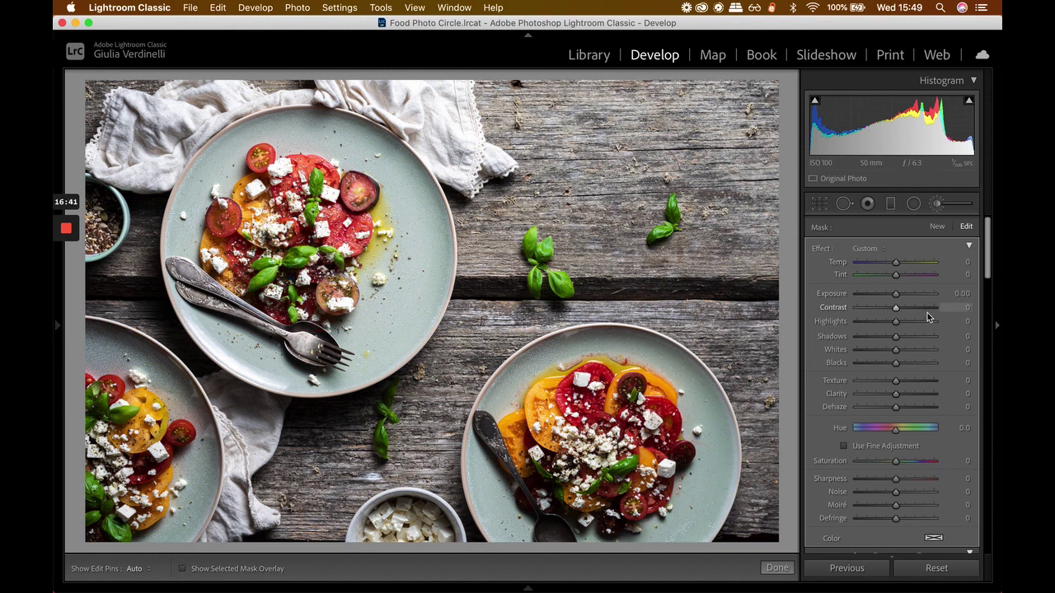
Set the large plate mask's Shadows to 58 and Whites to 18, and raise its Exposure slightly
{"action": "left_click", "coordinate": [913, 339]}
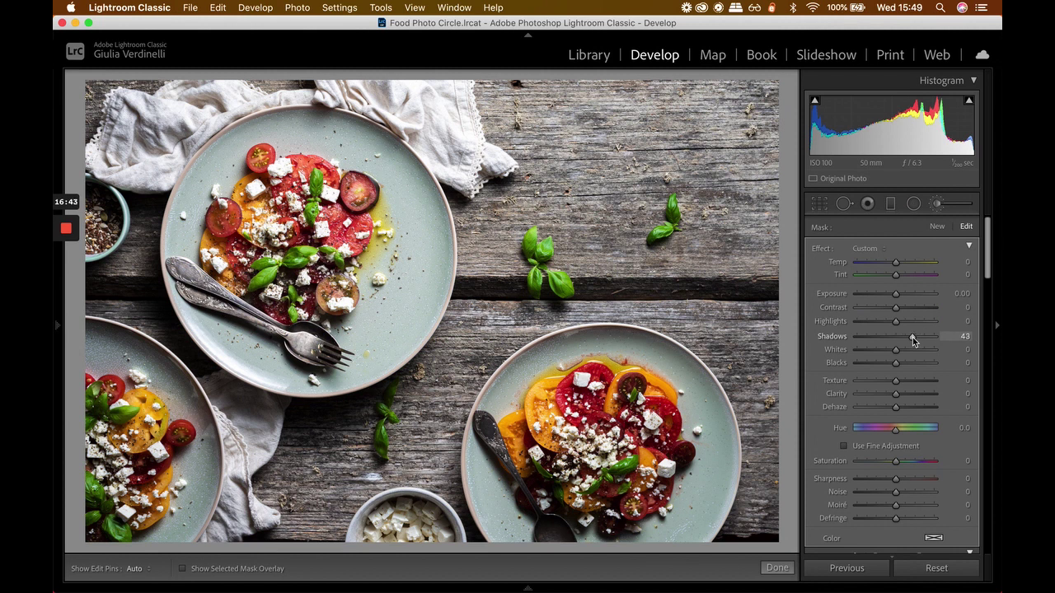
{"action": "left_click_drag", "start_coordinate": [913, 338], "coordinate": [918, 338]}
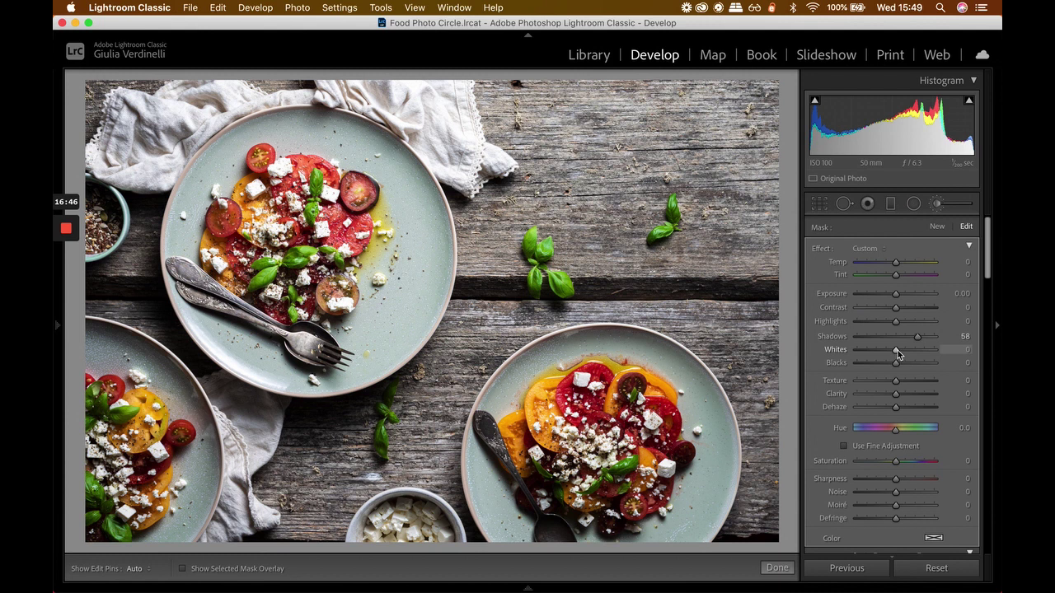
{"action": "left_click_drag", "start_coordinate": [898, 353], "coordinate": [904, 352]}
{"action": "left_click_drag", "start_coordinate": [896, 294], "coordinate": [903, 296]}
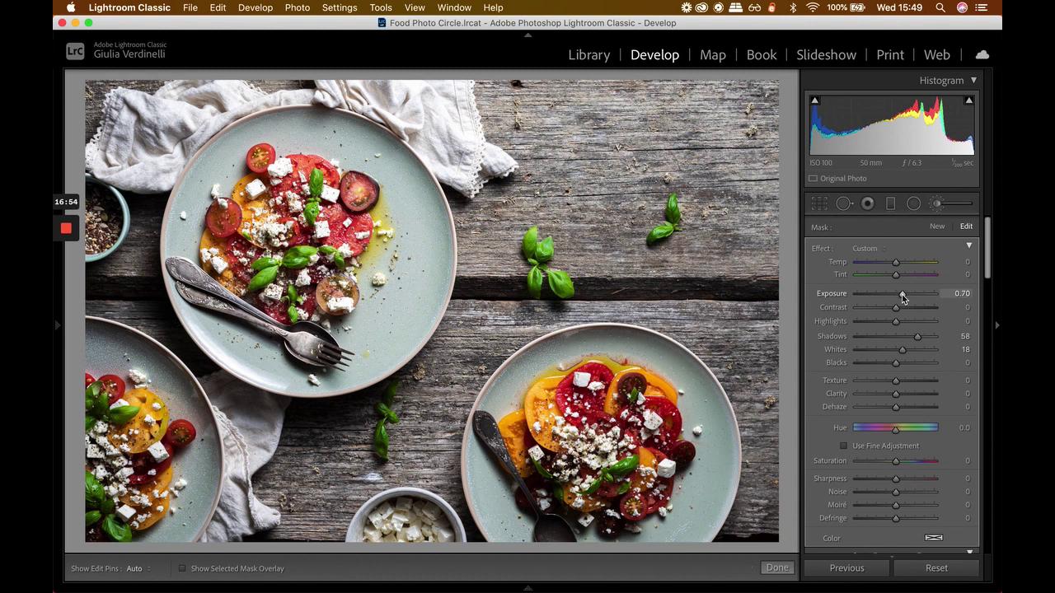
{"action": "left_click_drag", "start_coordinate": [903, 298], "coordinate": [901, 298]}
Try an Exposure of 4.00 on the large plate's brush mask, and settle it at 0.50
{"action": "left_click", "coordinate": [962, 293]}
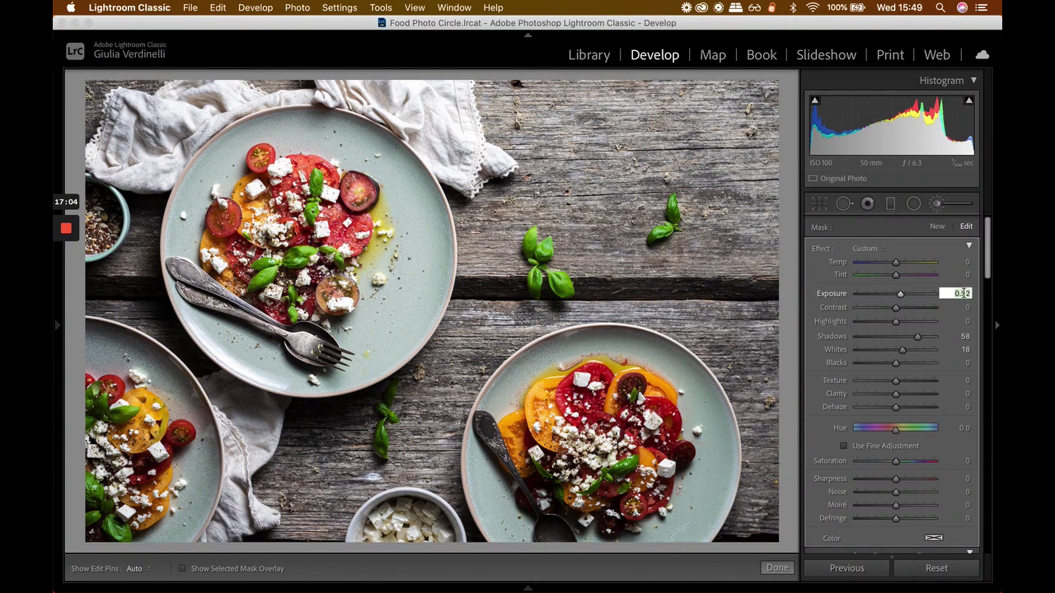
{"action": "type", "text": "4"}
{"action": "key", "text": "Return"}
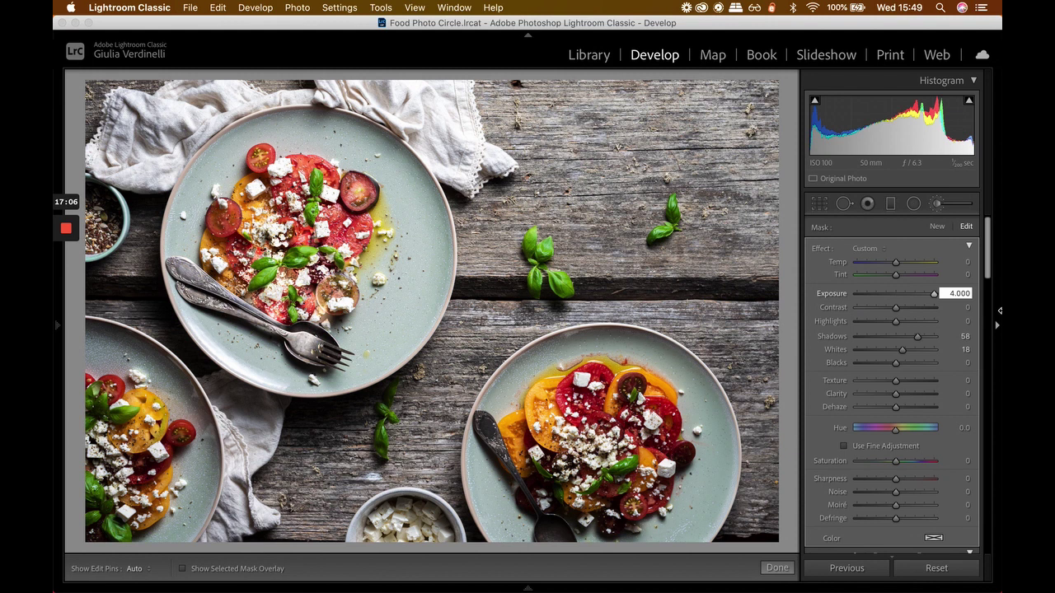
{"action": "type", "text": "50"}
{"action": "key", "text": "Return"}
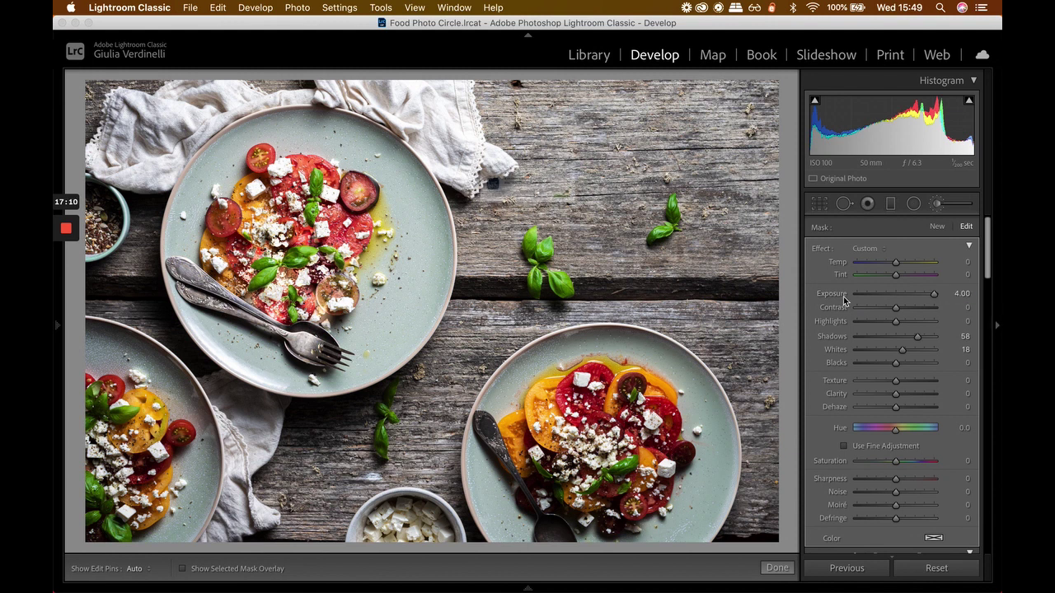
{"action": "left_click", "coordinate": [626, 217]}
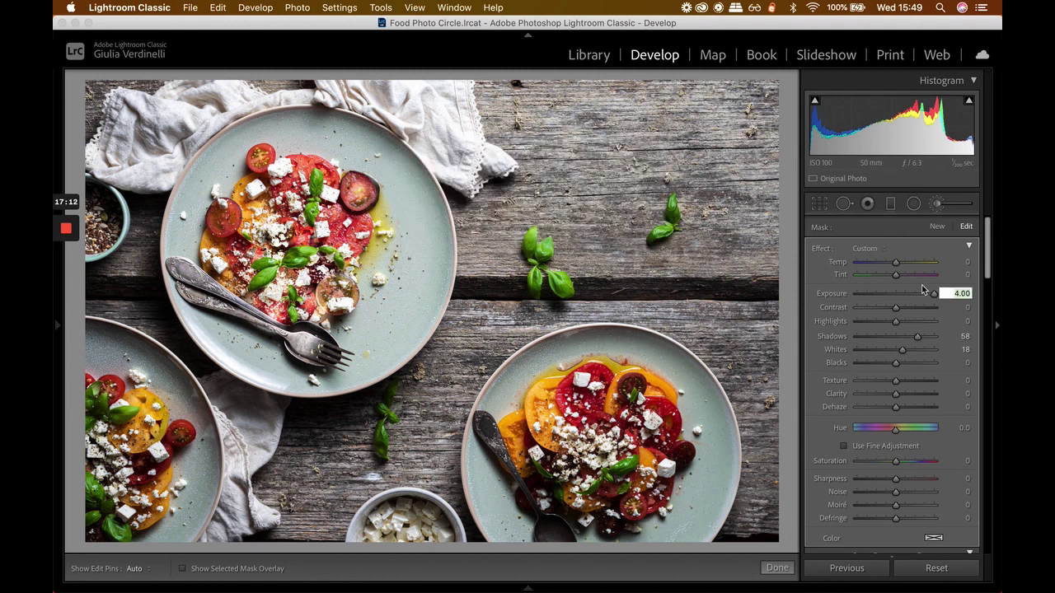
{"action": "left_click_drag", "start_coordinate": [933, 295], "coordinate": [902, 299]}
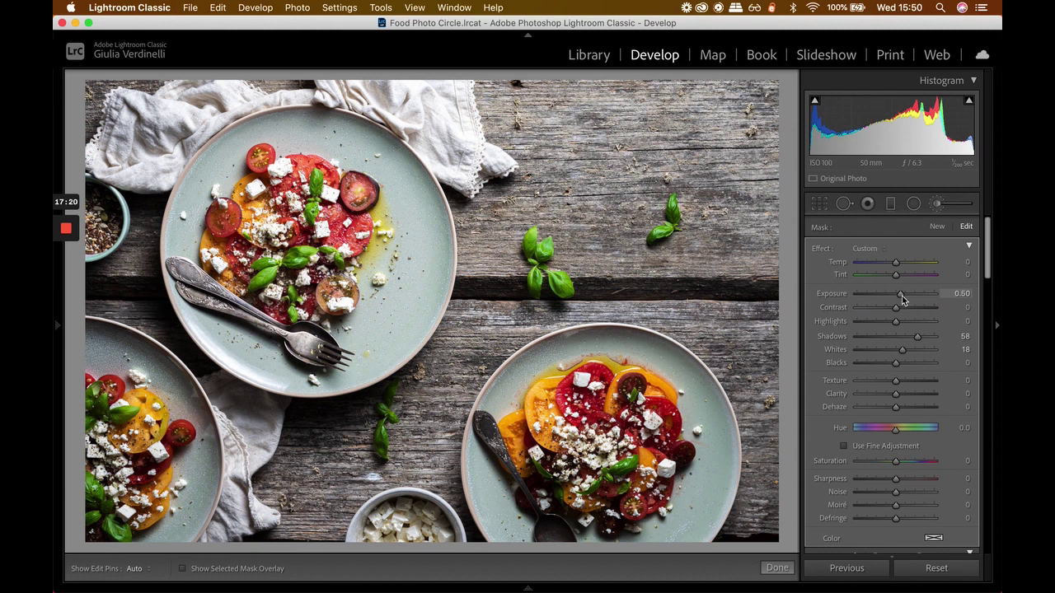
Switch the brush adjustments off and back on repeatedly to compare their effect on the salad
{"action": "scroll", "coordinate": [835, 464], "scroll_direction": "down", "scroll_amount": 5}
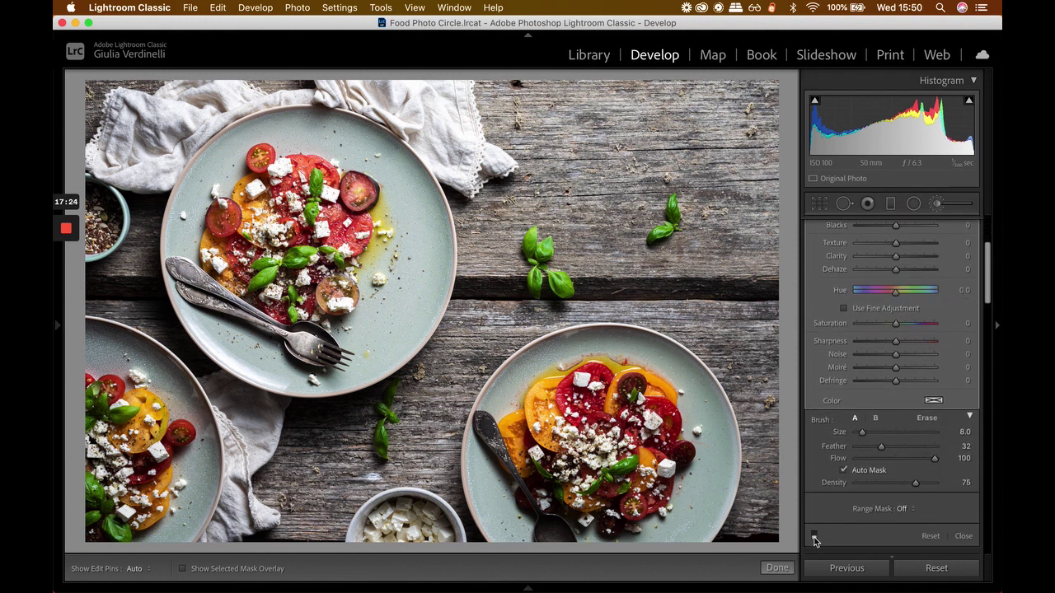
{"action": "left_click", "coordinate": [814, 537]}
{"action": "left_click", "coordinate": [814, 537]}
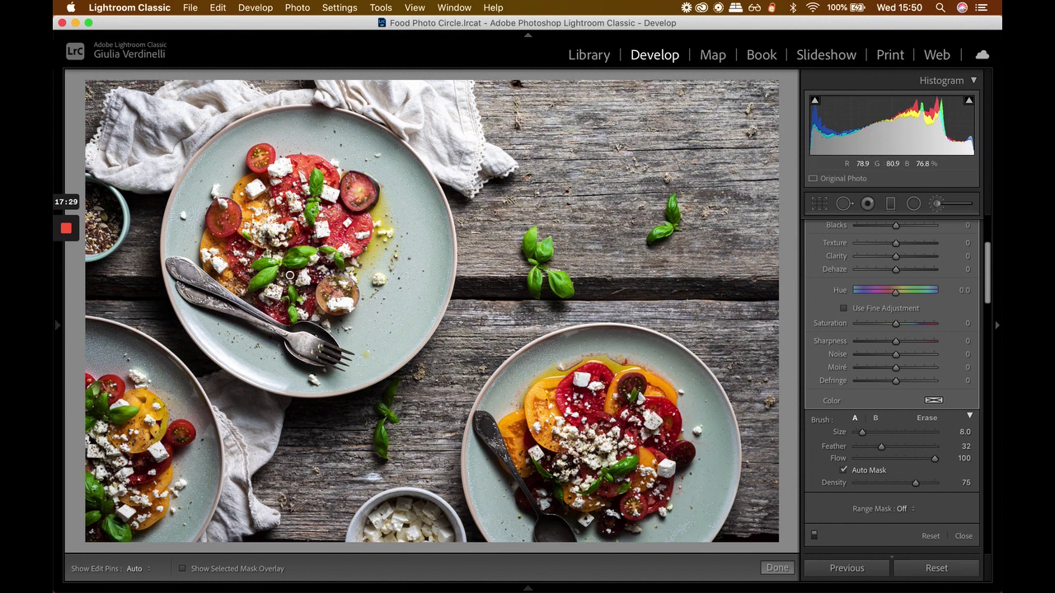
{"action": "left_click", "coordinate": [814, 537]}
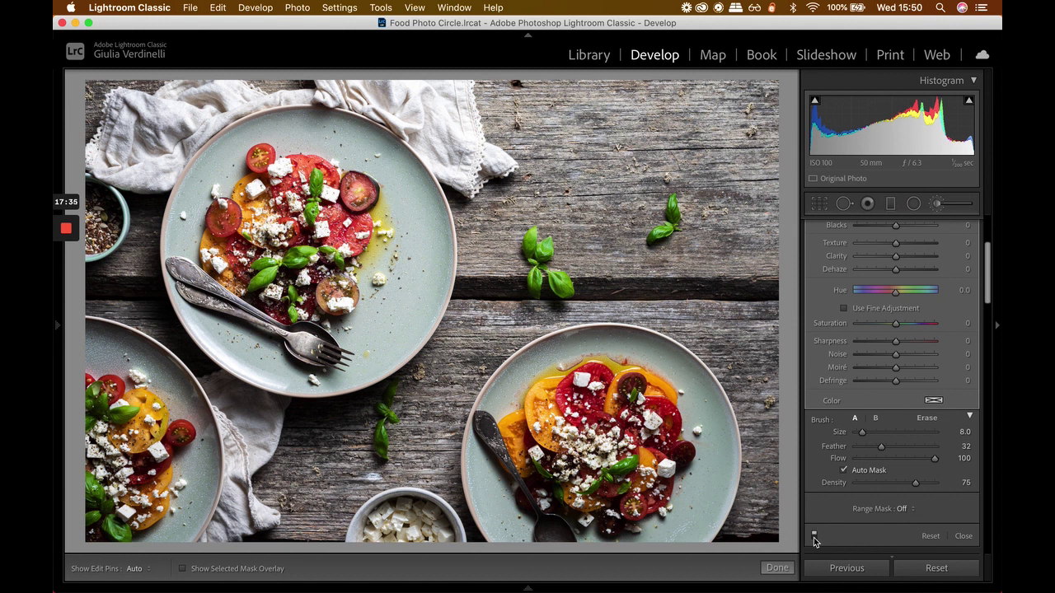
{"action": "left_click", "coordinate": [814, 536]}
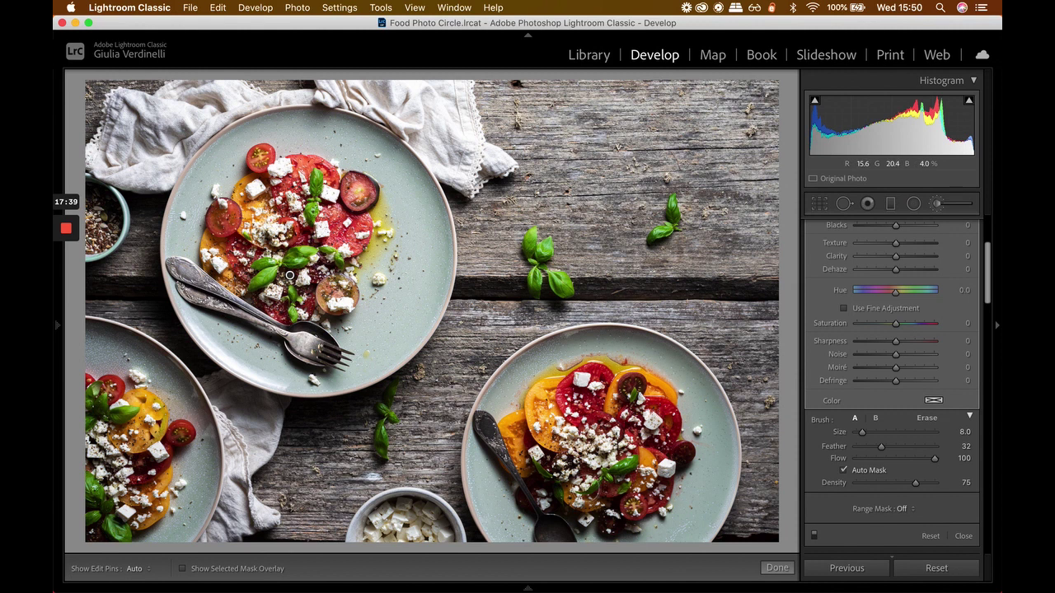
Create a new brush mask and paint it over the dark tomatoes on the plate with the spoon, using the mask overlay as a guide
{"action": "scroll", "coordinate": [868, 288], "scroll_direction": "up", "scroll_amount": 4}
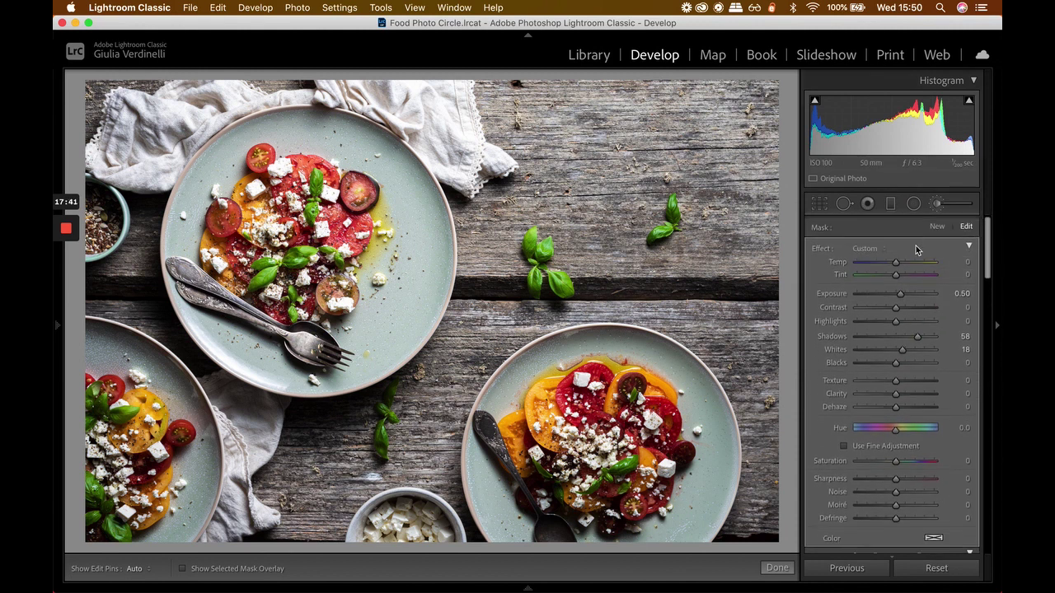
{"action": "left_click", "coordinate": [938, 228]}
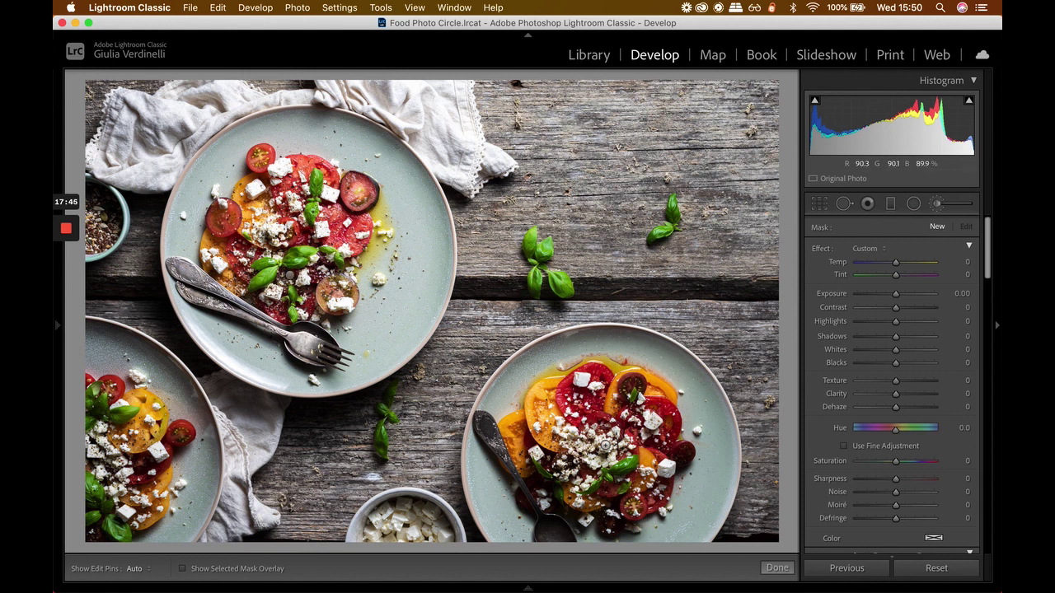
{"action": "key", "text": "o"}
{"action": "left_click", "coordinate": [636, 438]}
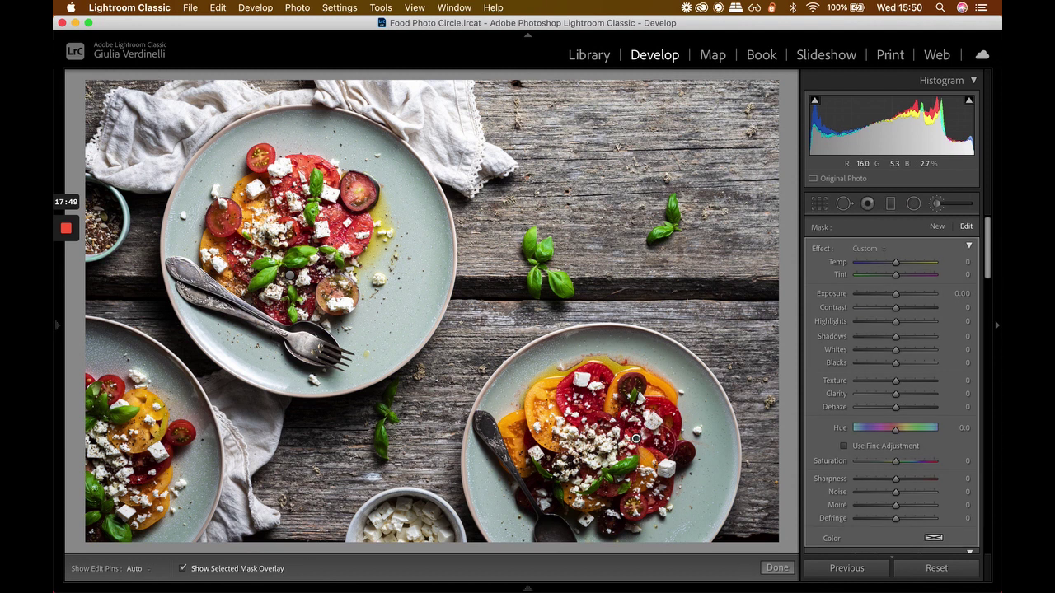
{"action": "left_click_drag", "start_coordinate": [682, 458], "coordinate": [612, 531]}
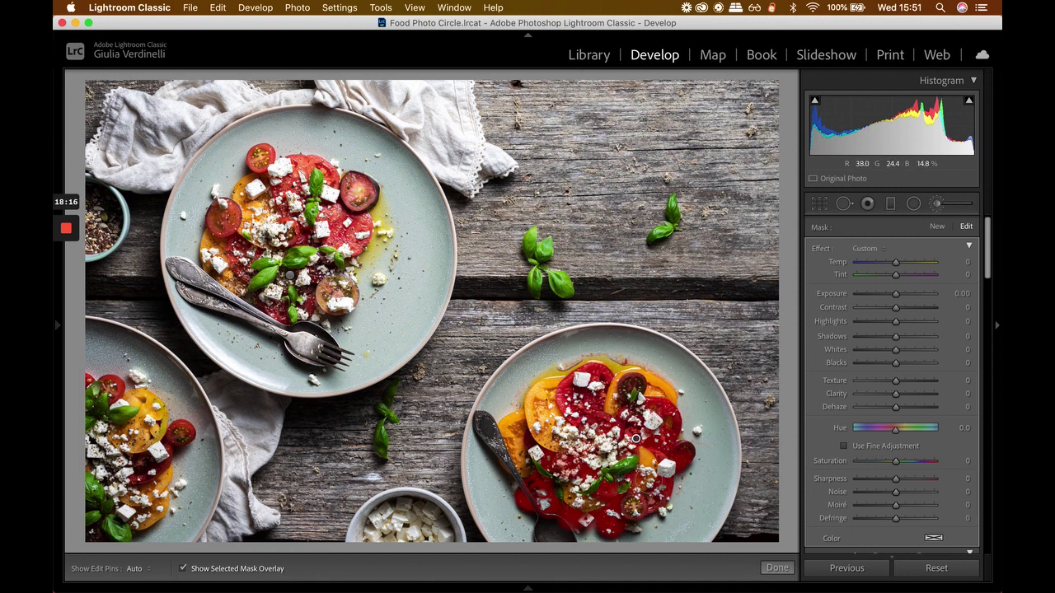
{"action": "key", "text": "o"}
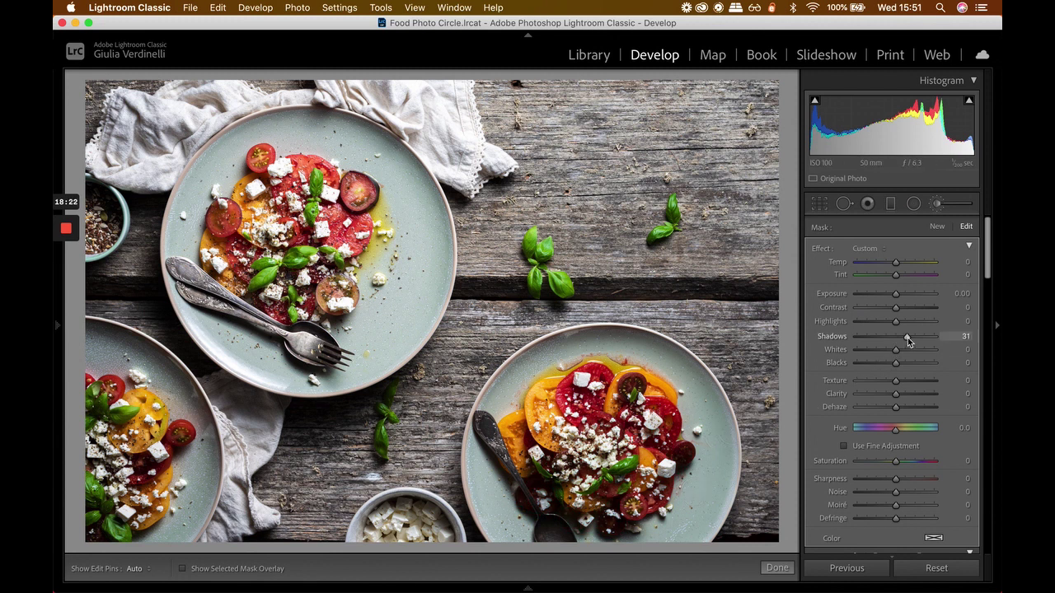
Brighten the spoon plate's mask by setting Shadows to 52 and Exposure to 1.59
{"action": "left_click_drag", "start_coordinate": [908, 337], "coordinate": [916, 337]}
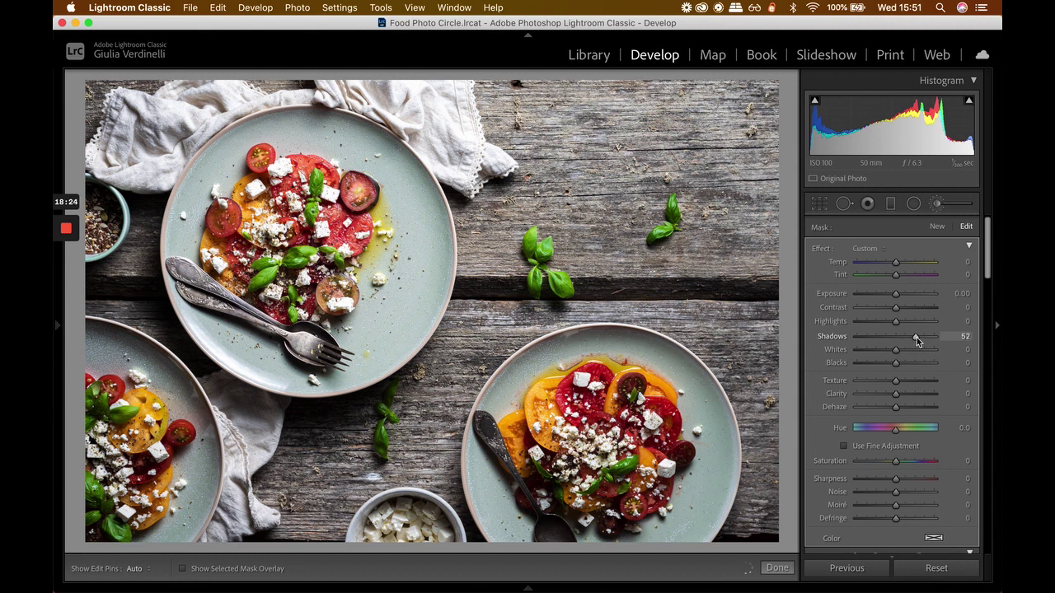
{"action": "left_click_drag", "start_coordinate": [896, 295], "coordinate": [908, 296]}
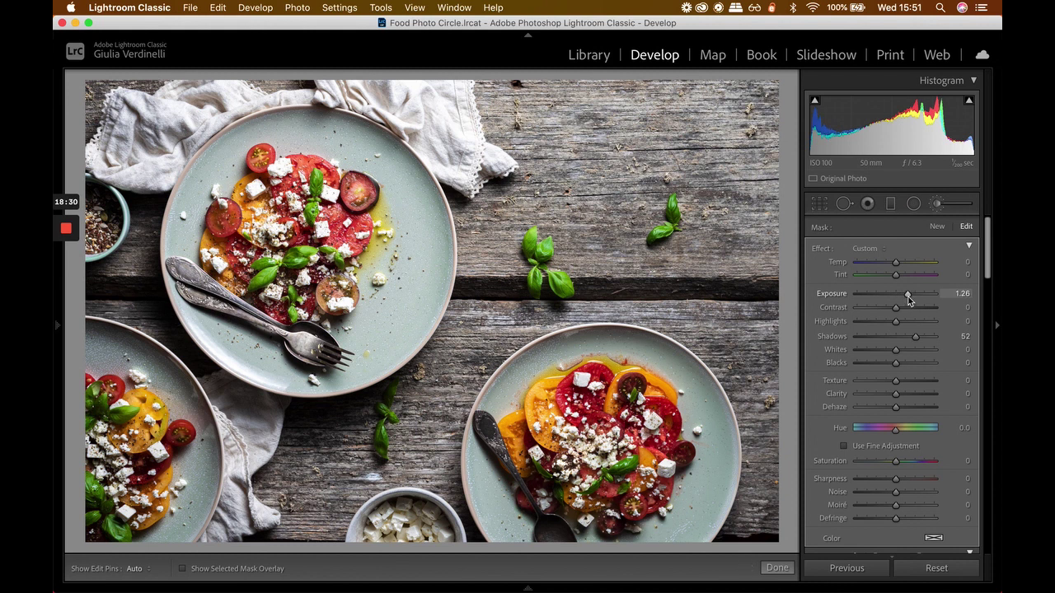
{"action": "left_click_drag", "start_coordinate": [908, 296], "coordinate": [908, 296]}
{"action": "left_click_drag", "start_coordinate": [908, 296], "coordinate": [911, 295]}
Set the spoon plate mask's Whites to 38, test Shadows at 93, and settle Shadows at 40
{"action": "scroll", "coordinate": [911, 295], "scroll_direction": "down", "scroll_amount": 1}
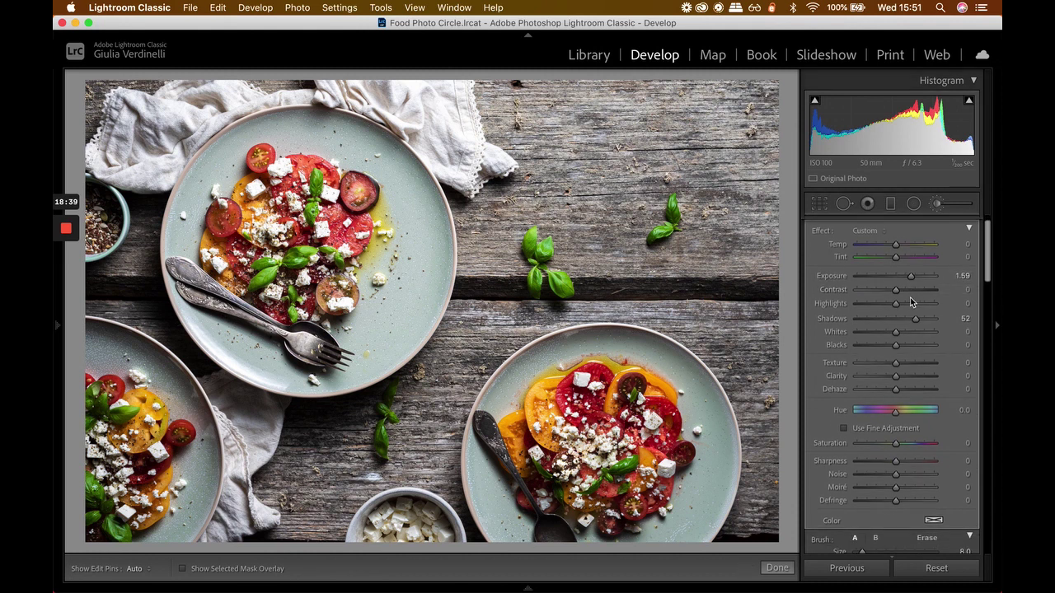
{"action": "left_click_drag", "start_coordinate": [897, 332], "coordinate": [905, 333]}
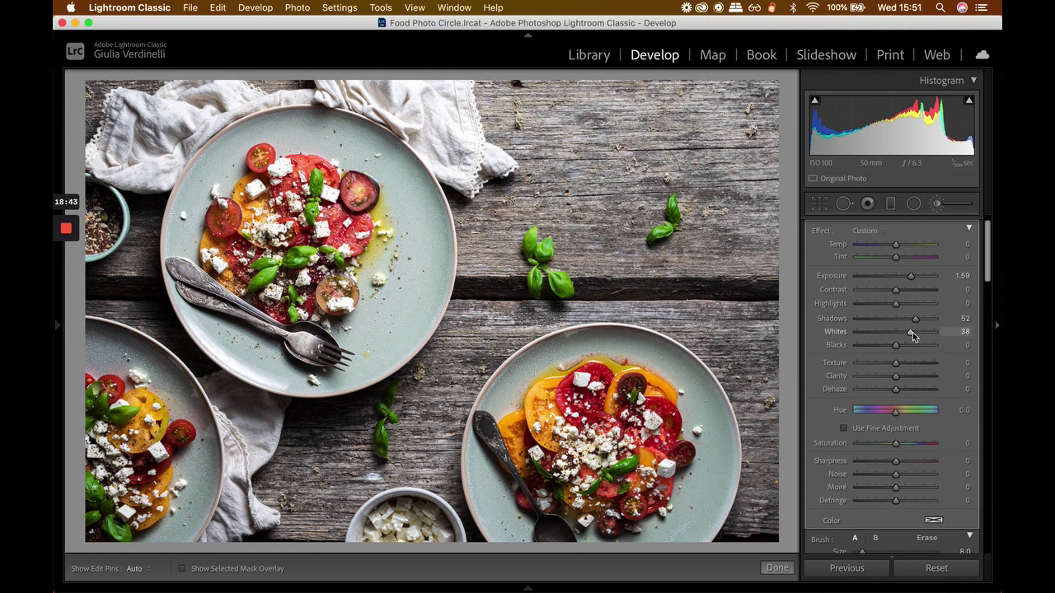
{"action": "mouse_move", "coordinate": [921, 320]}
{"action": "left_mouse_down"}
{"action": "mouse_move", "coordinate": [909, 320]}
{"action": "mouse_move", "coordinate": [931, 323]}
{"action": "left_mouse_up"}
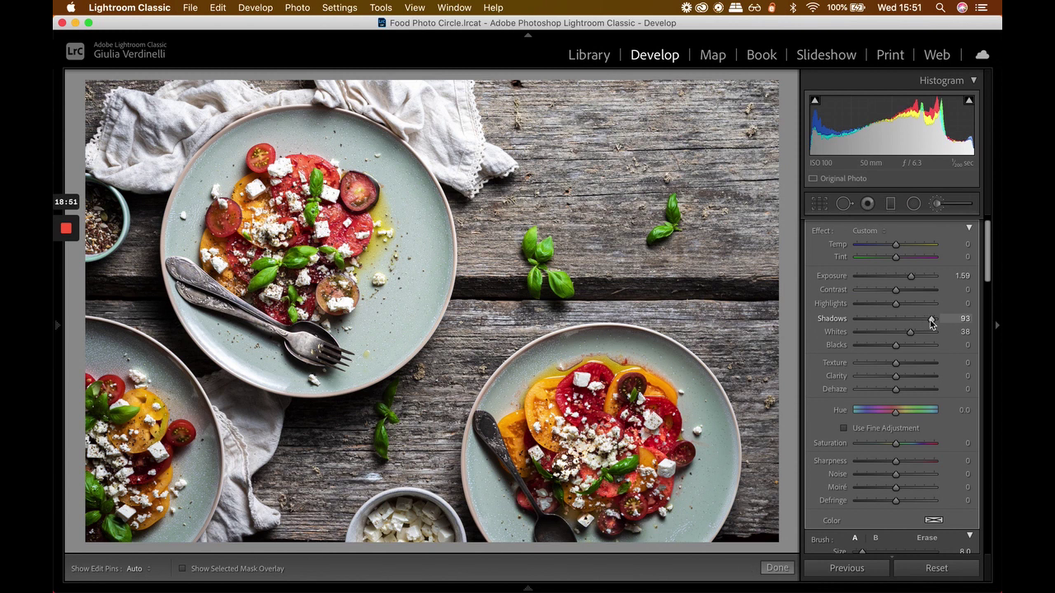
{"action": "double_click", "coordinate": [931, 320]}
{"action": "left_click", "coordinate": [912, 321]}
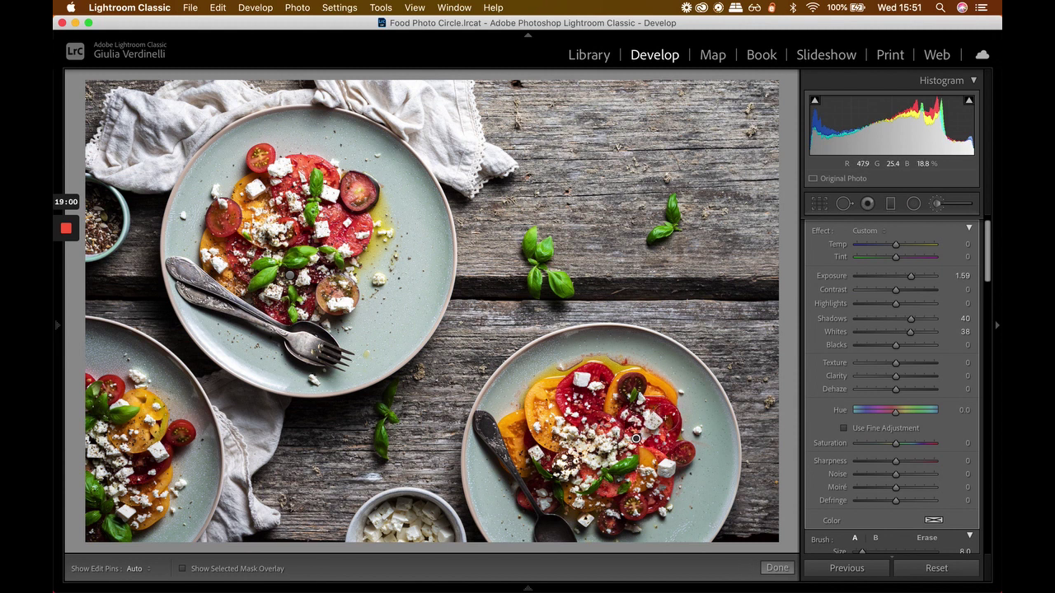
Undo the extra brush strokes painted on the spoon plate's tomatoes
{"action": "key", "text": "super+z"}
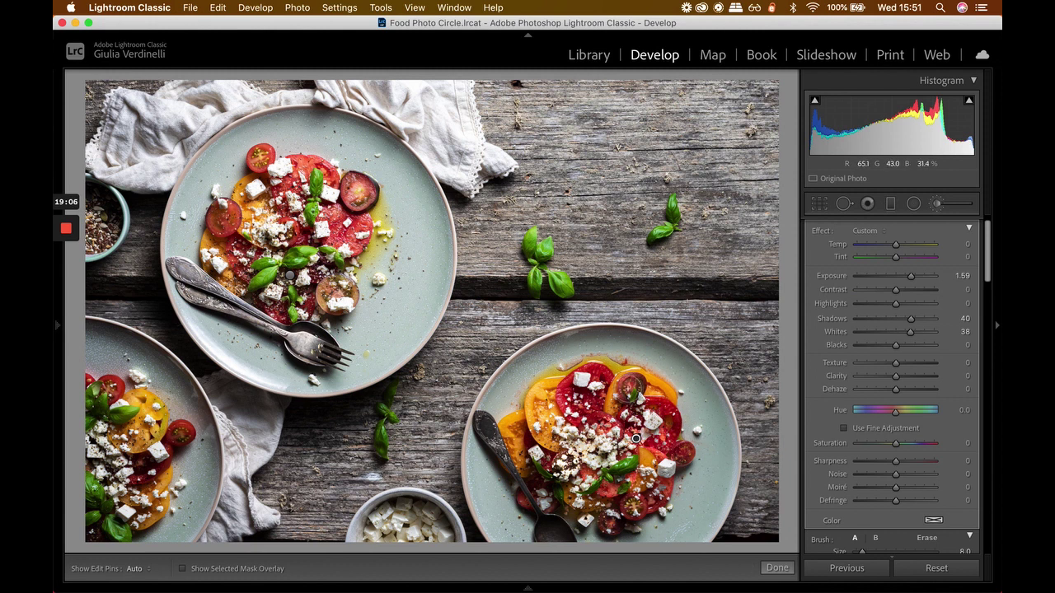
{"action": "key", "text": "super+z"}
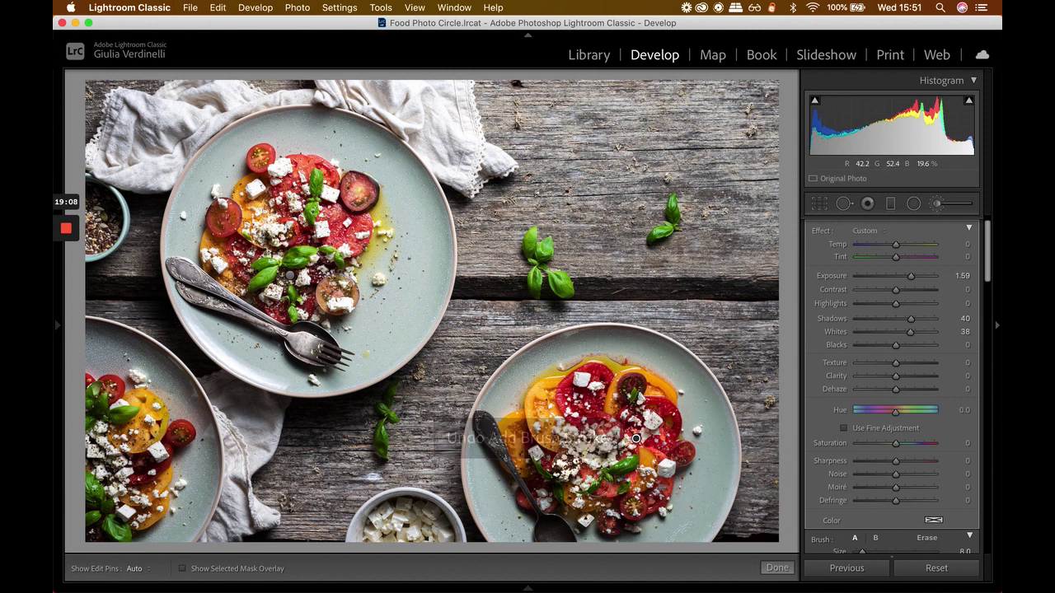
Check the brushed tomatoes with the edit pins hidden and shown, and set the mask's Whites to 20
{"action": "key", "text": "h"}
{"action": "key", "text": "h"}
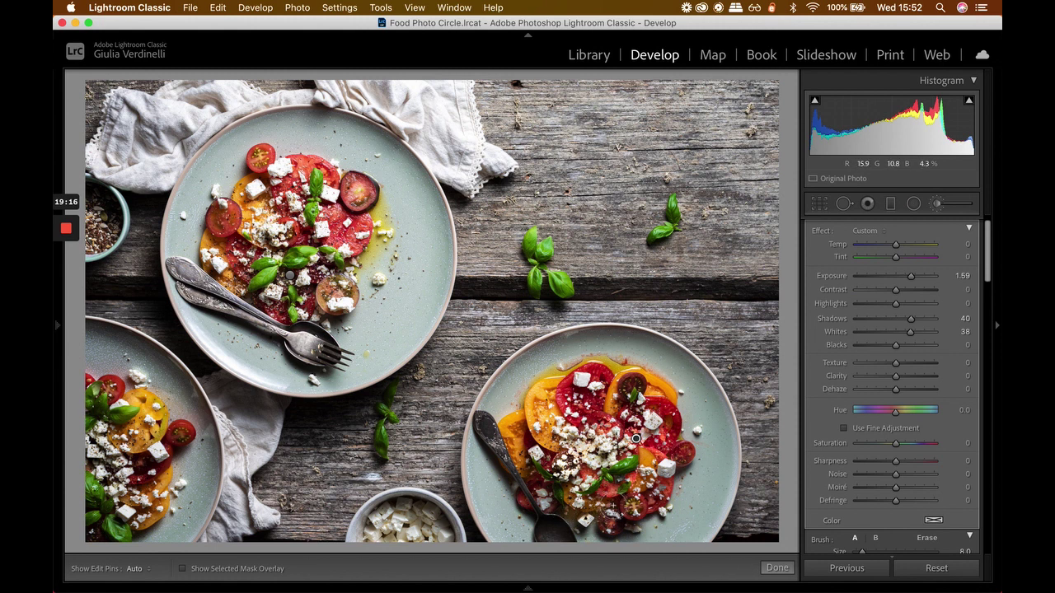
{"action": "key", "text": "h"}
{"action": "key", "text": "h"}
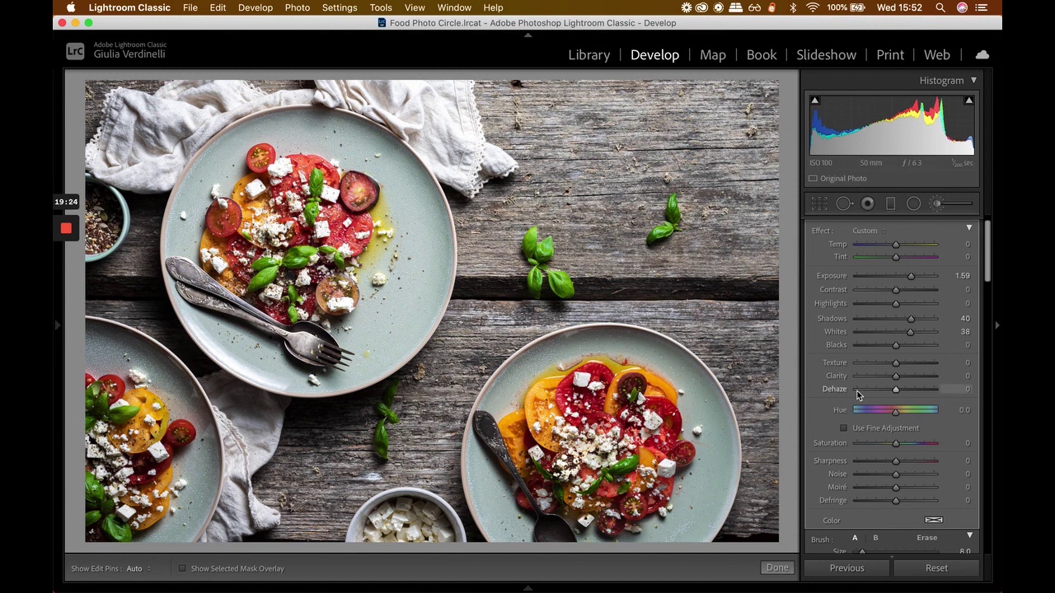
{"action": "left_click_drag", "start_coordinate": [913, 331], "coordinate": [903, 334]}
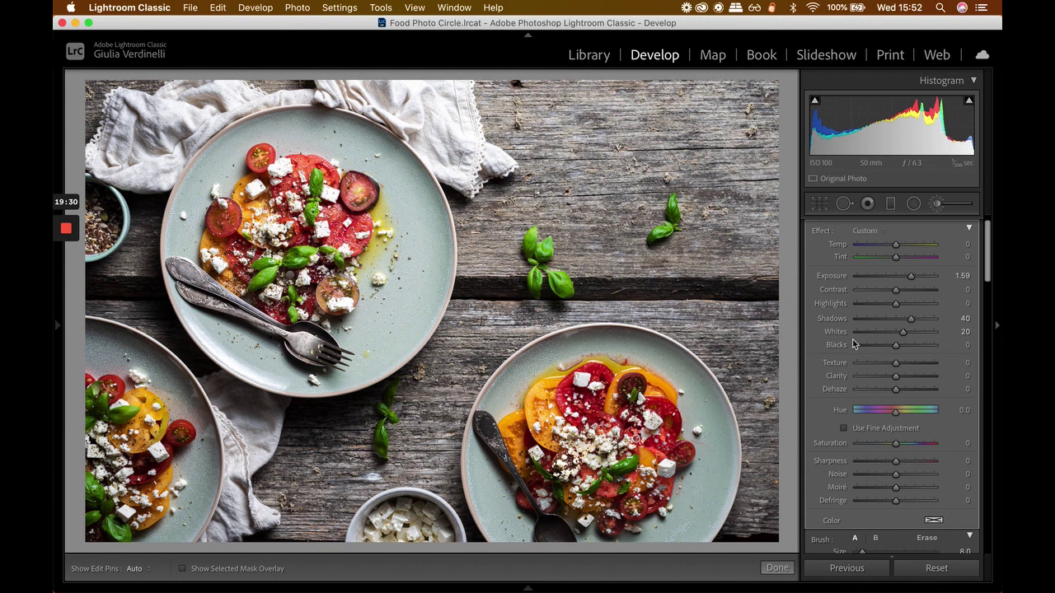
Compare the photo with the Adjustment Brush edits switched off and on
{"action": "scroll", "coordinate": [853, 341], "scroll_direction": "down", "scroll_amount": 2}
{"action": "scroll", "coordinate": [855, 343], "scroll_direction": "down", "scroll_amount": 5}
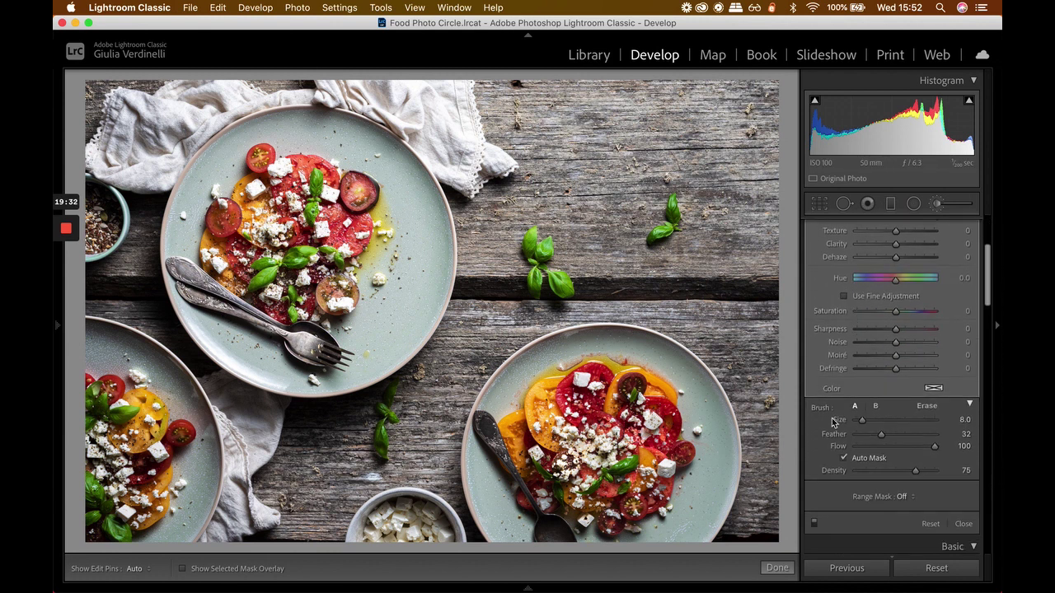
{"action": "left_click", "coordinate": [813, 523]}
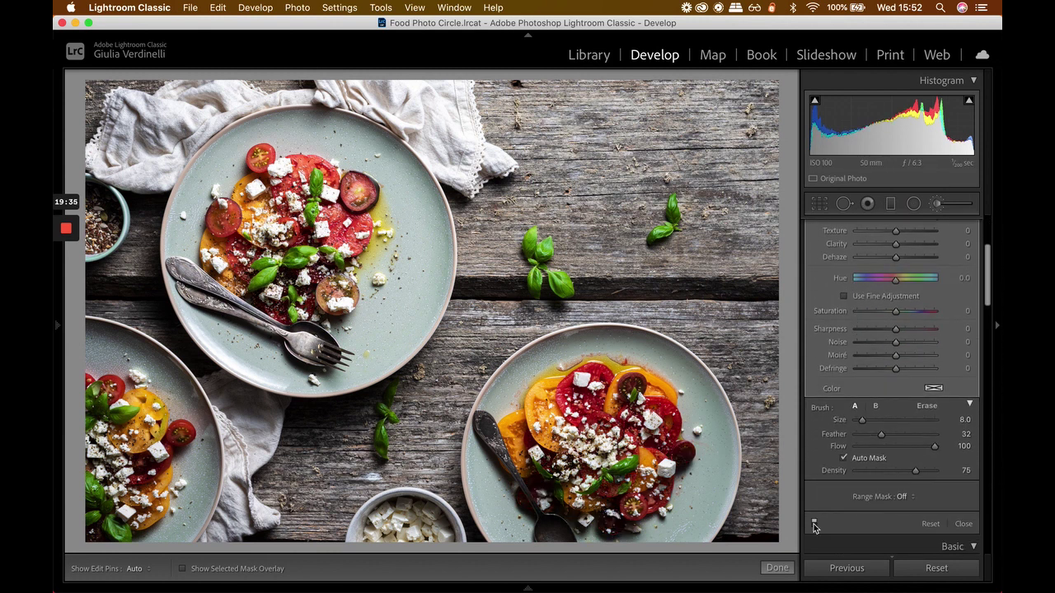
{"action": "left_click", "coordinate": [813, 523]}
{"action": "left_click", "coordinate": [813, 523]}
{"action": "left_click", "coordinate": [813, 523]}
Set the spoon plate mask's Exposure to 1.00 and check the brush edits switched off and on
{"action": "scroll", "coordinate": [922, 313], "scroll_direction": "up", "scroll_amount": 1}
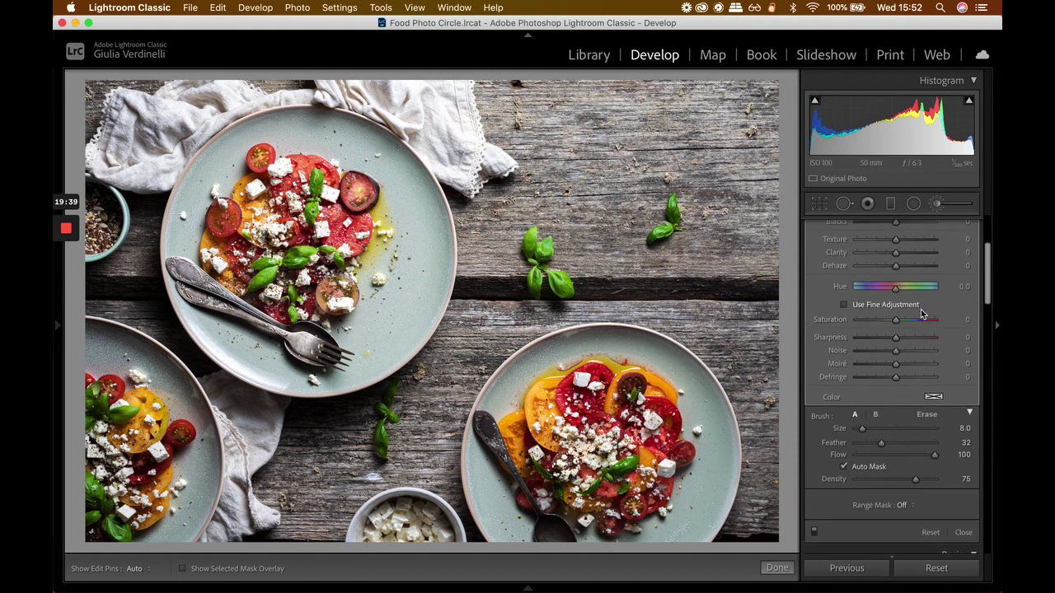
{"action": "scroll", "coordinate": [921, 313], "scroll_direction": "up", "scroll_amount": 5}
{"action": "left_click_drag", "start_coordinate": [913, 296], "coordinate": [906, 300]}
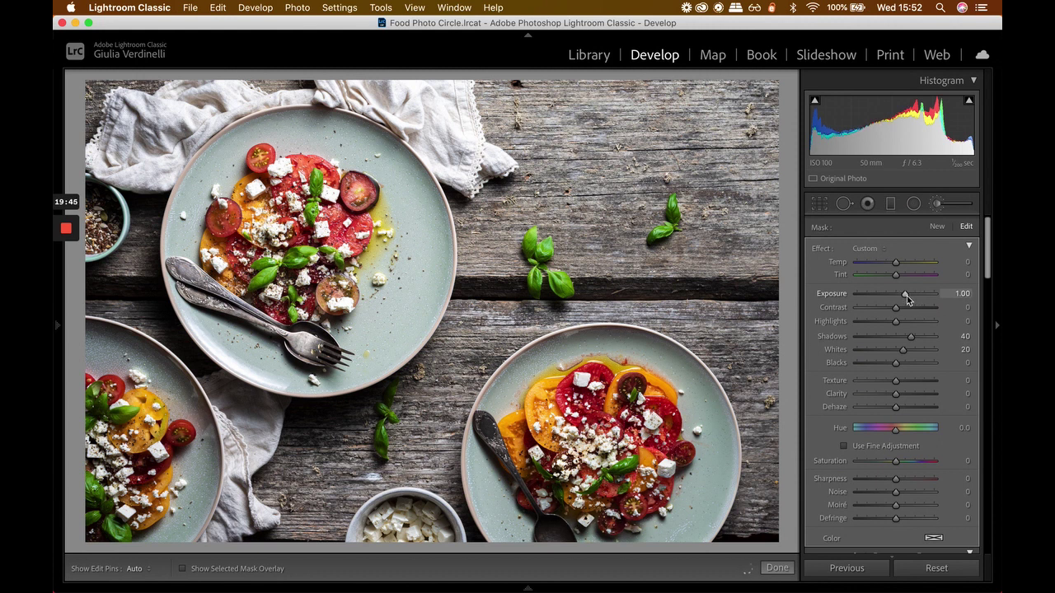
{"action": "scroll", "coordinate": [866, 394], "scroll_direction": "down", "scroll_amount": 3}
{"action": "scroll", "coordinate": [816, 517], "scroll_direction": "down", "scroll_amount": 3}
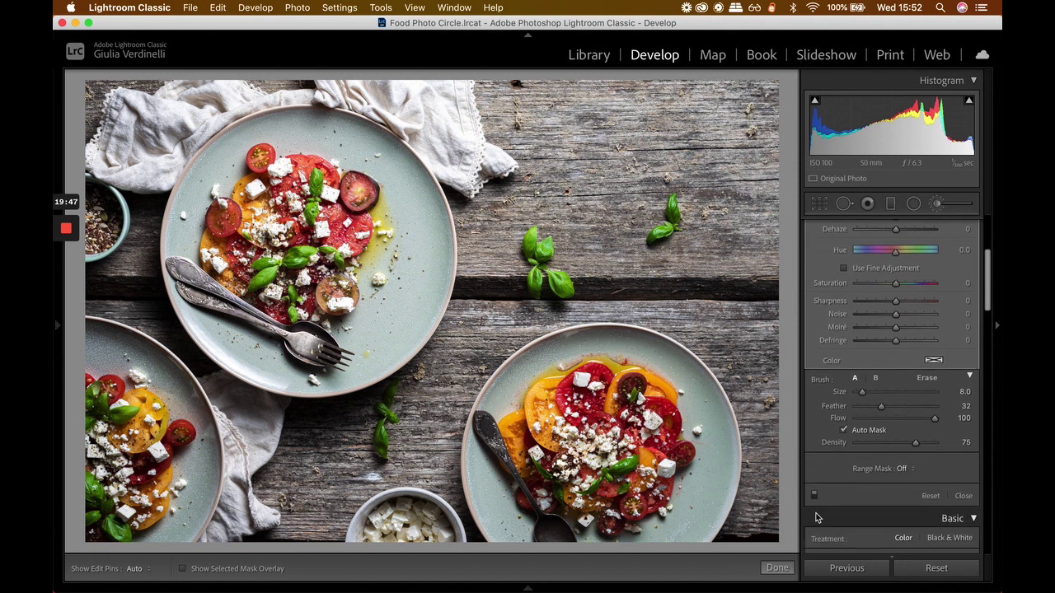
{"action": "left_click", "coordinate": [813, 497]}
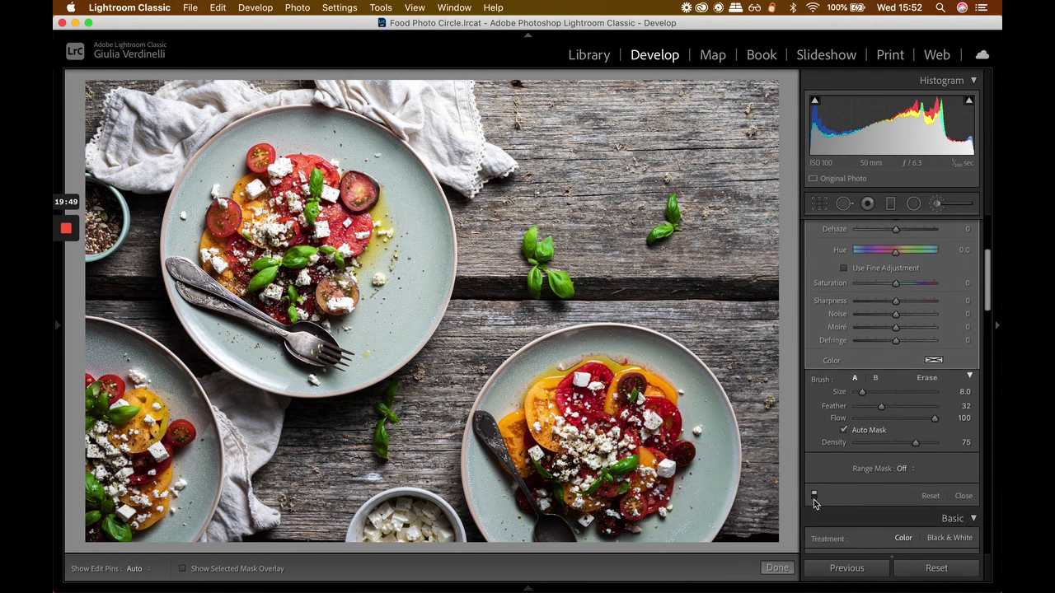
{"action": "left_click", "coordinate": [814, 495]}
{"action": "left_click", "coordinate": [814, 495]}
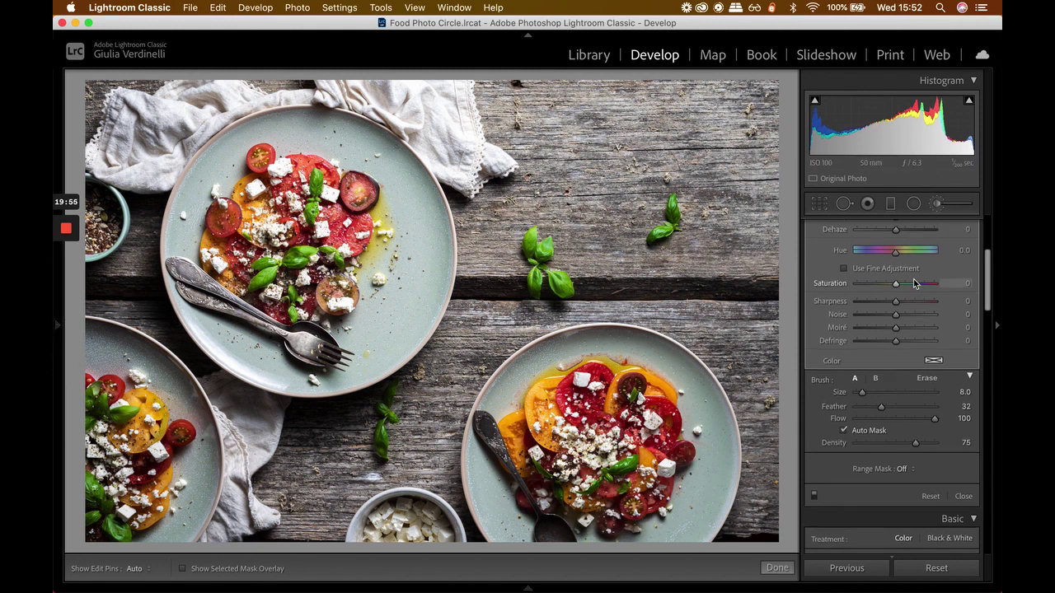
Start a new brush mask and paint it over the dark tomatoes on the partly cropped plate, using the mask overlay as a guide
{"action": "scroll", "coordinate": [907, 235], "scroll_direction": "up", "scroll_amount": 5}
{"action": "left_click", "coordinate": [937, 227]}
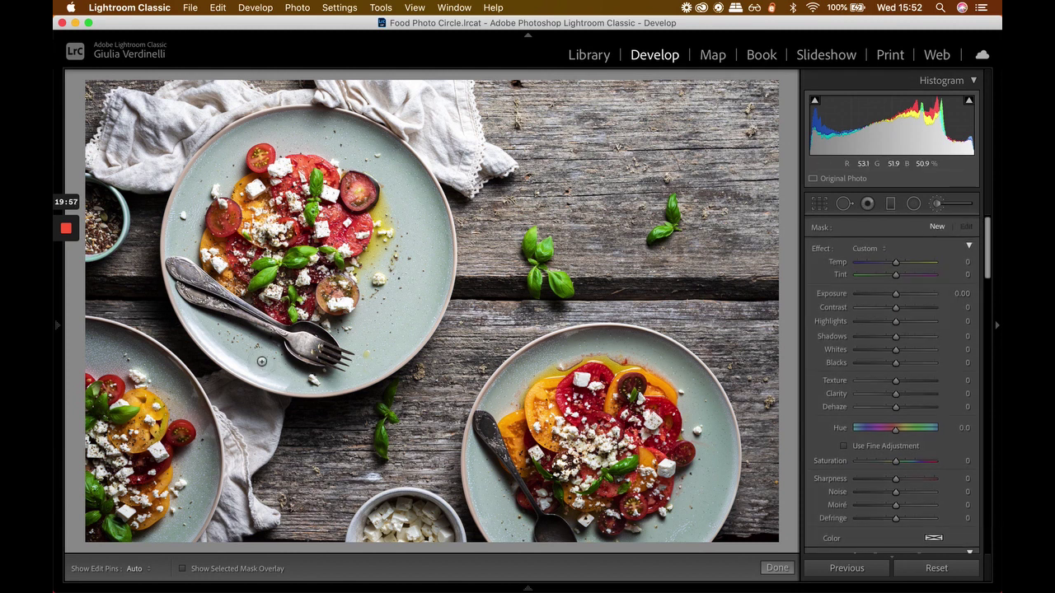
{"action": "key", "text": "o"}
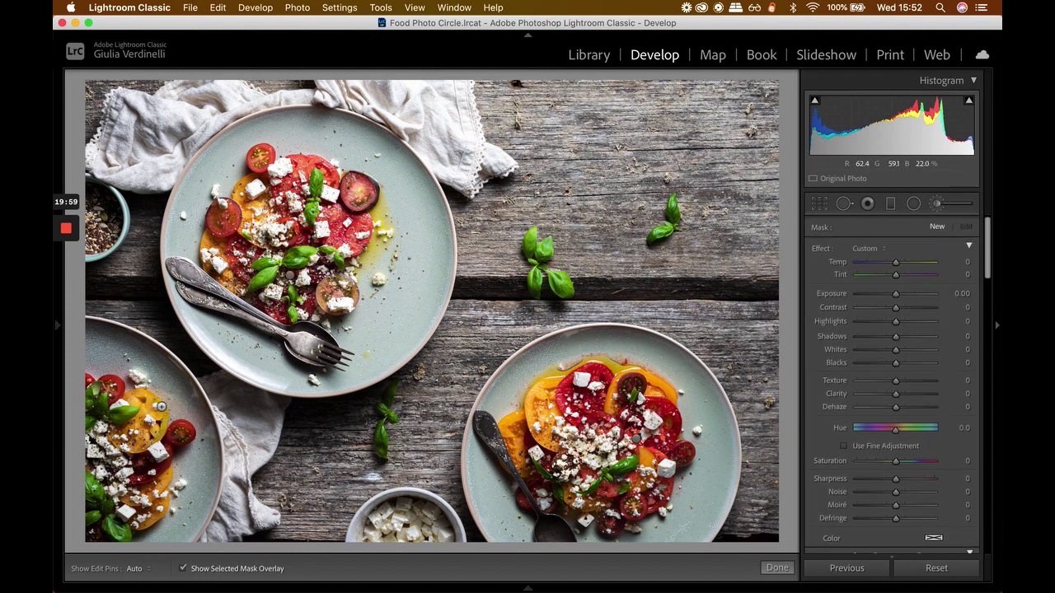
{"action": "left_click", "coordinate": [142, 461]}
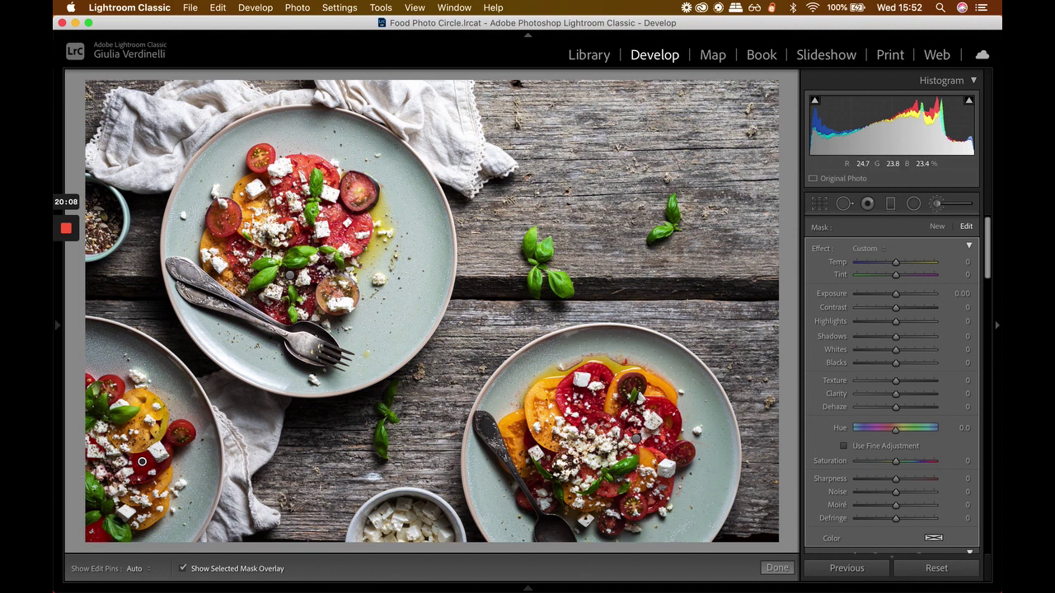
{"action": "key", "text": "o"}
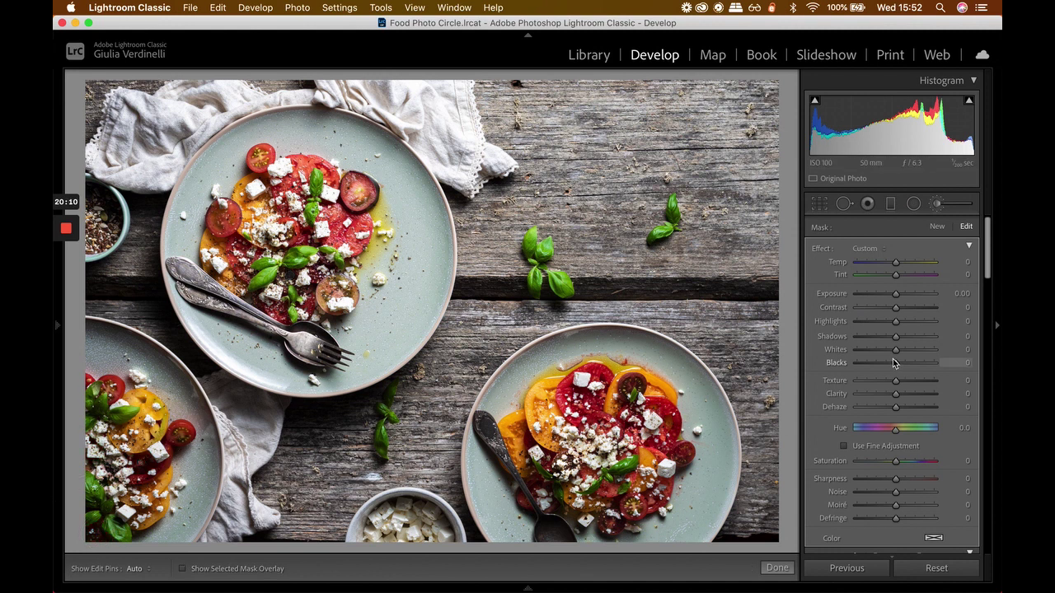
Set the cropped plate mask's Shadows to 32 and Exposure to 1.14, check the effect off and on, and close the Adjustment Brush
{"action": "left_click", "coordinate": [906, 338]}
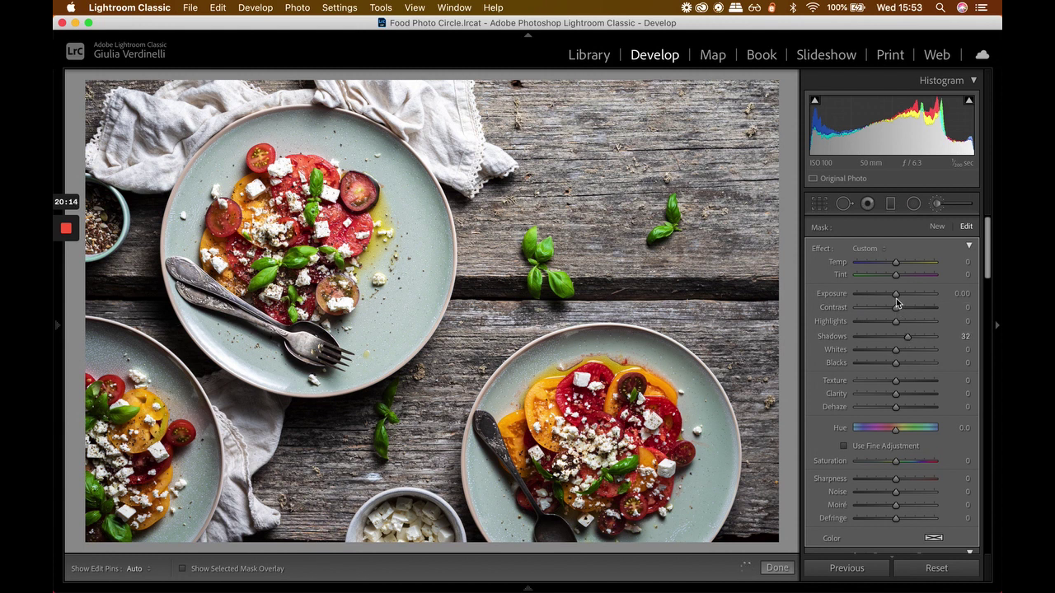
{"action": "left_click_drag", "start_coordinate": [897, 295], "coordinate": [905, 298]}
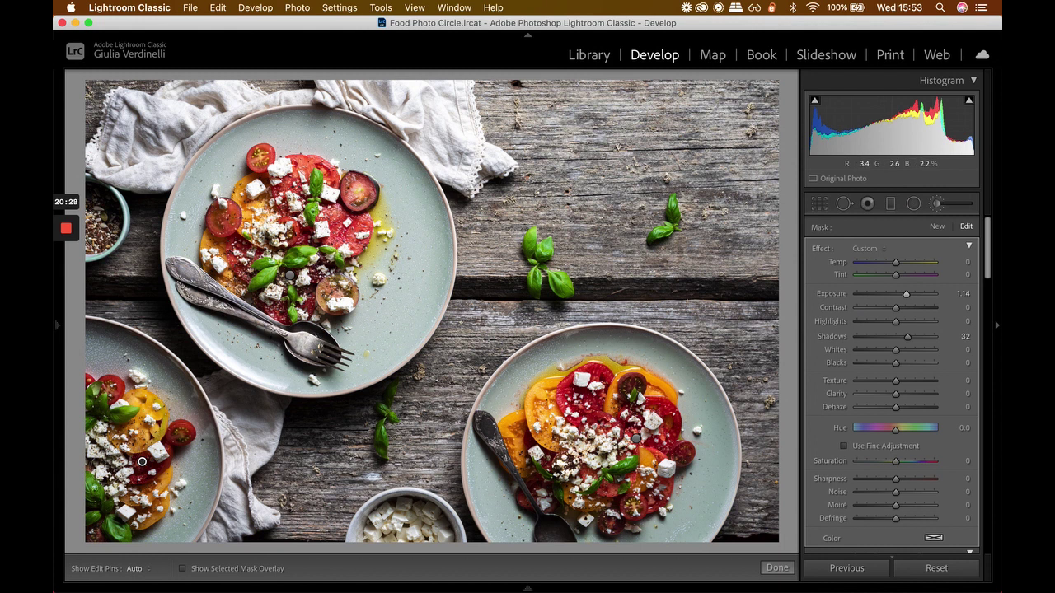
{"action": "scroll", "coordinate": [903, 362], "scroll_direction": "down", "scroll_amount": 6}
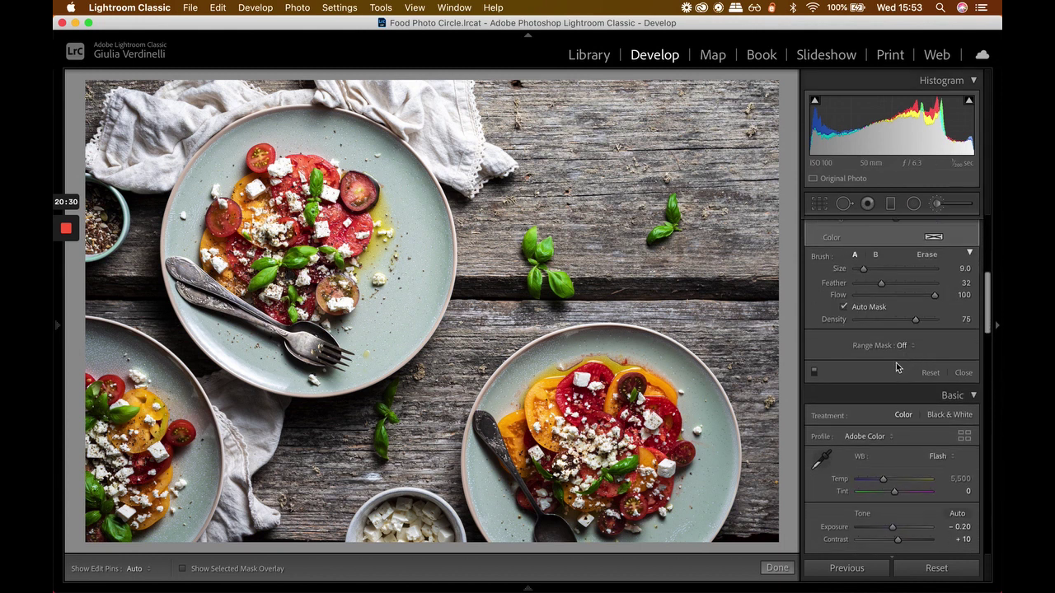
{"action": "left_click", "coordinate": [814, 374]}
{"action": "left_click", "coordinate": [814, 375]}
{"action": "left_click", "coordinate": [964, 374]}
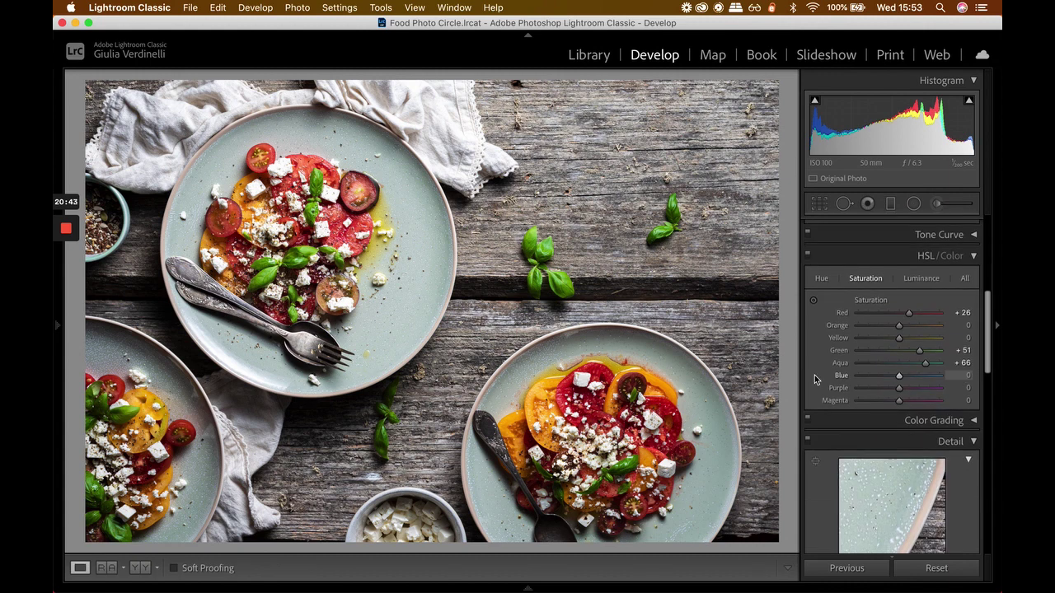
Heal the marks beside and on the fork plate's rim with Spot Removal at sizes 29 and 20, adjusting the source area, and finish
{"action": "left_click", "coordinate": [174, 330]}
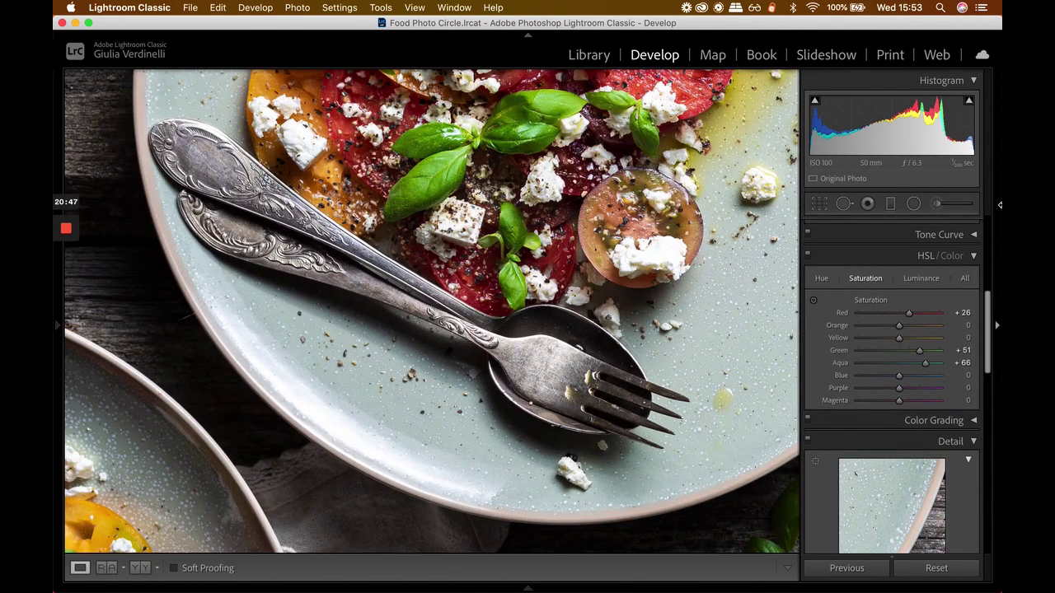
{"action": "left_click", "coordinate": [844, 204]}
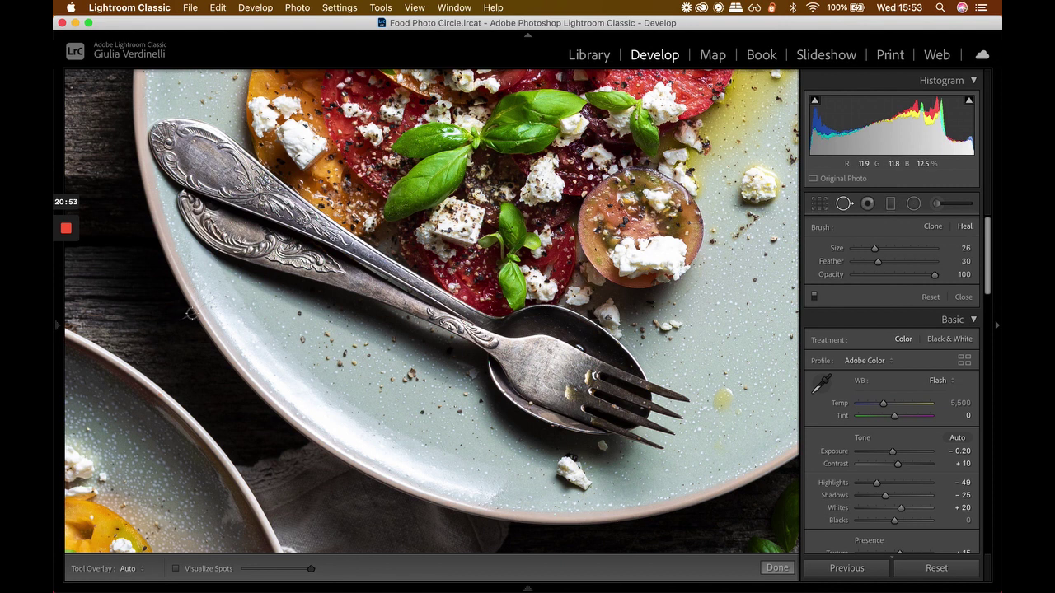
{"action": "scroll", "coordinate": [196, 312], "scroll_direction": "up", "scroll_amount": 2}
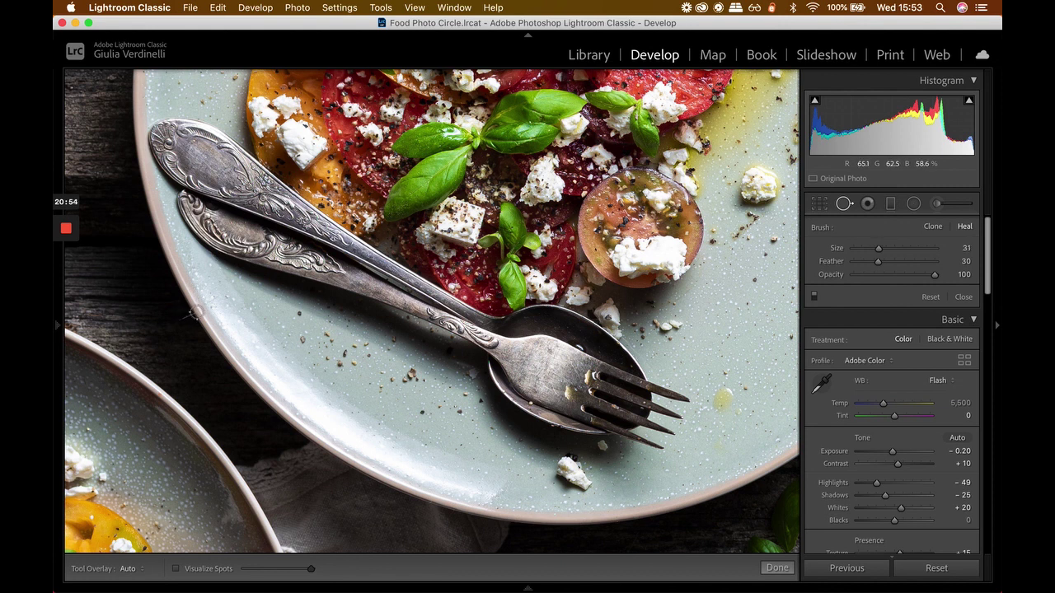
{"action": "left_click", "coordinate": [196, 313]}
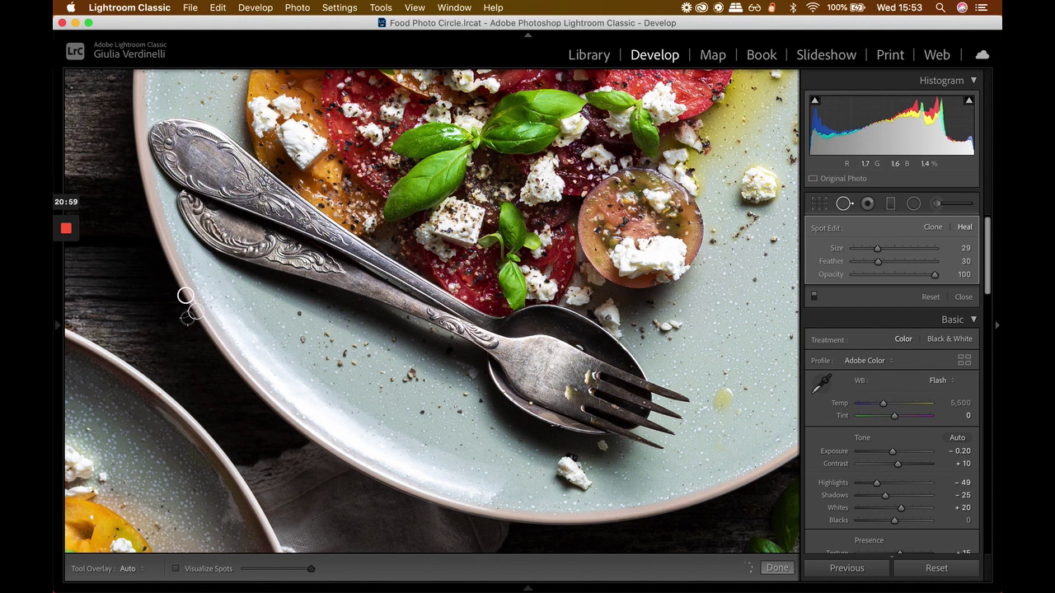
{"action": "mouse_move", "coordinate": [189, 318]}
{"action": "left_mouse_down"}
{"action": "mouse_move", "coordinate": [267, 415]}
{"action": "mouse_move", "coordinate": [191, 337]}
{"action": "left_mouse_up"}
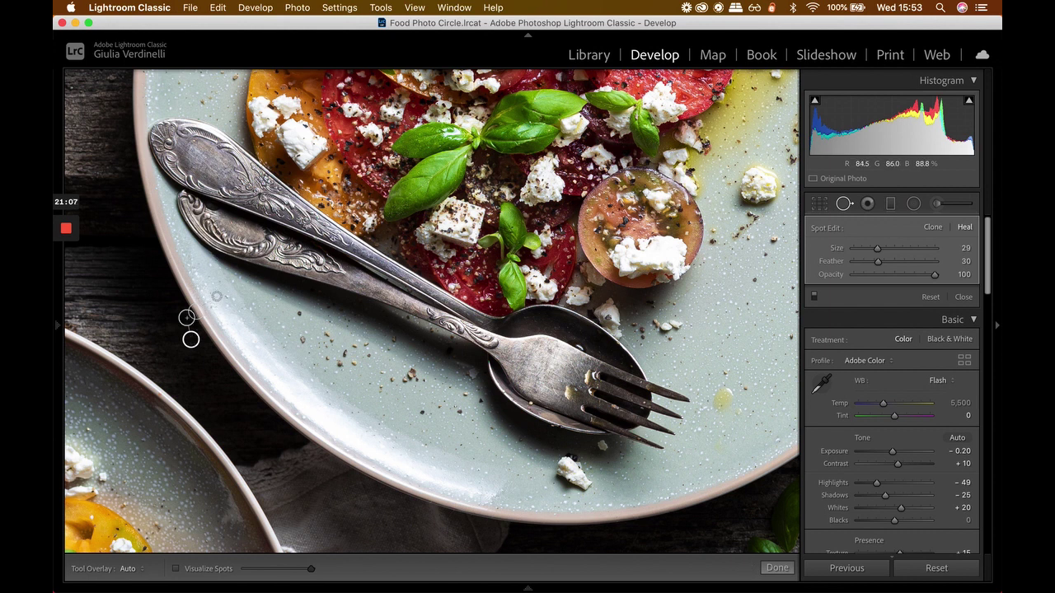
{"action": "left_click_drag", "start_coordinate": [216, 297], "coordinate": [204, 304]}
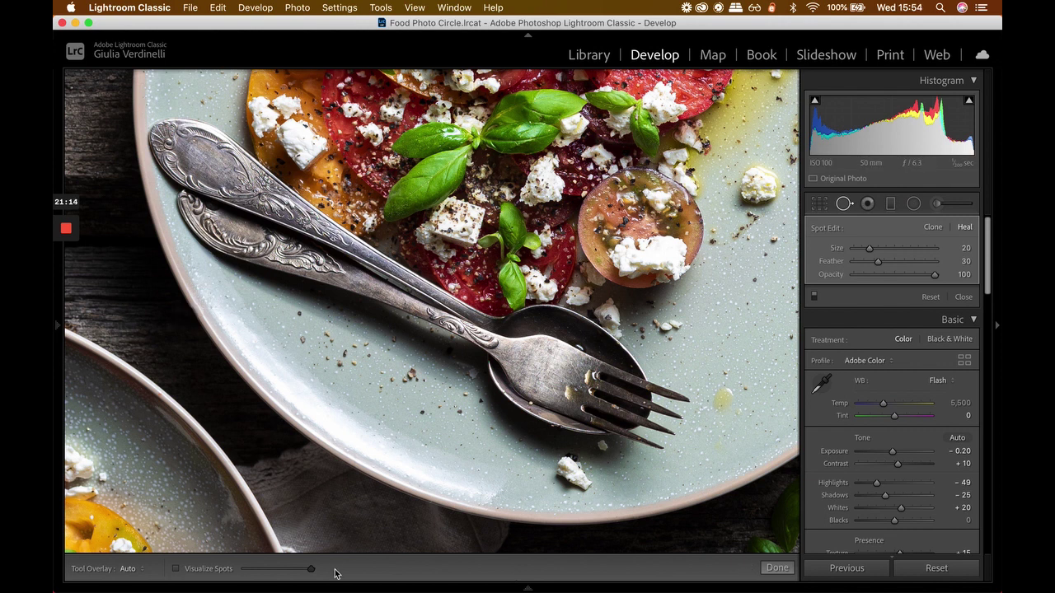
{"action": "scroll", "coordinate": [192, 313], "scroll_direction": "up", "scroll_amount": 3}
{"action": "left_click", "coordinate": [777, 568]}
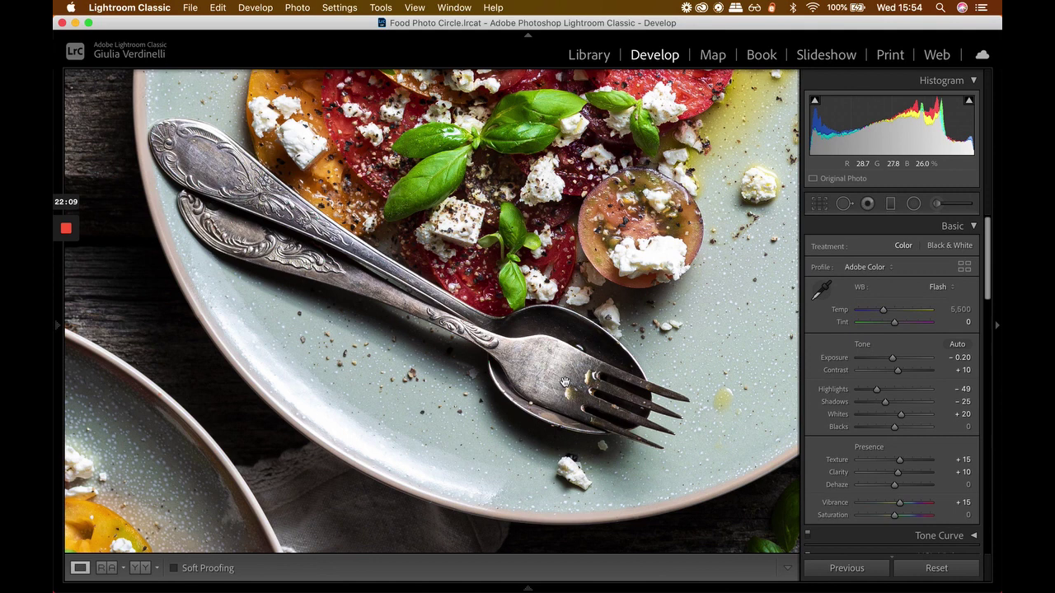
Compare the whole photo before and after editing, and inspect the loose basil and the fork plate up close
{"action": "left_click", "coordinate": [564, 383]}
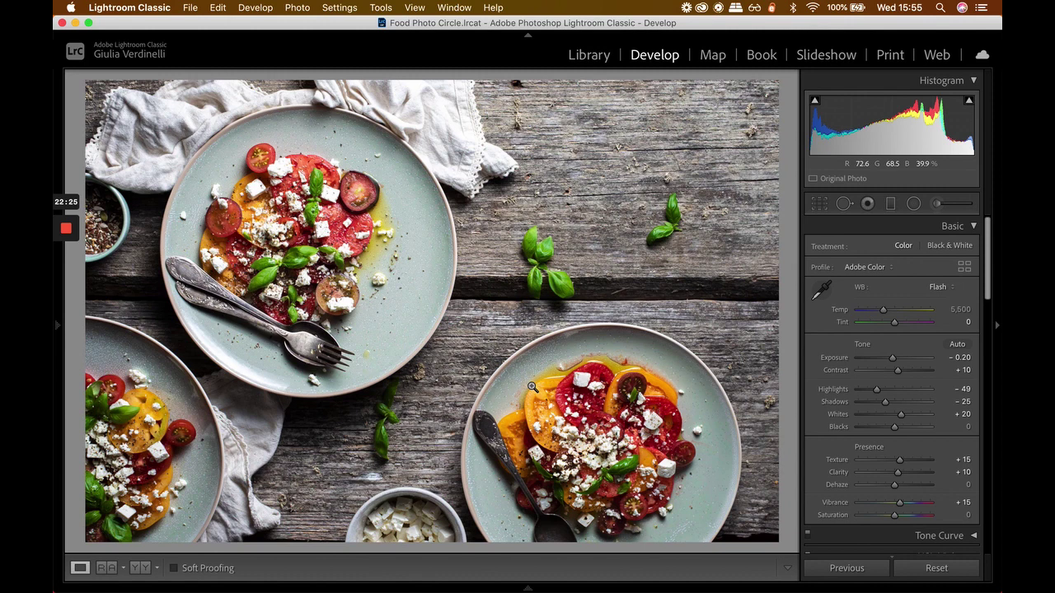
{"action": "key", "text": "backslash"}
{"action": "key", "text": "backslash"}
{"action": "key", "text": "backslash"}
{"action": "key", "text": "backslash"}
{"action": "key", "text": "backslash"}
{"action": "key", "text": "backslash"}
{"action": "key", "text": "backslash"}
{"action": "key", "text": "backslash"}
{"action": "left_click", "coordinate": [590, 183]}
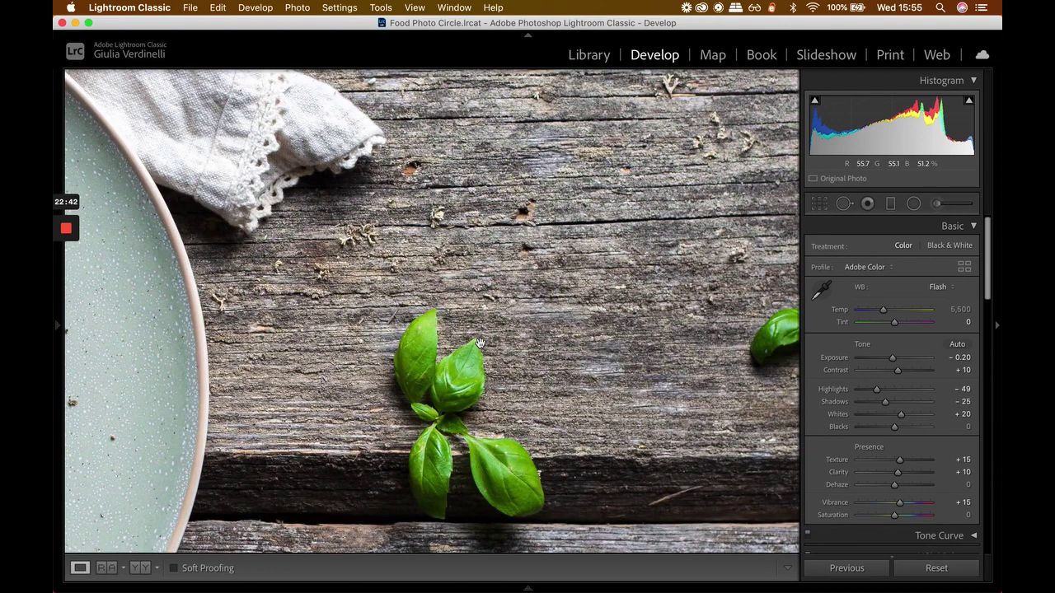
{"action": "scroll", "coordinate": [480, 343], "scroll_direction": "left", "scroll_amount": 10}
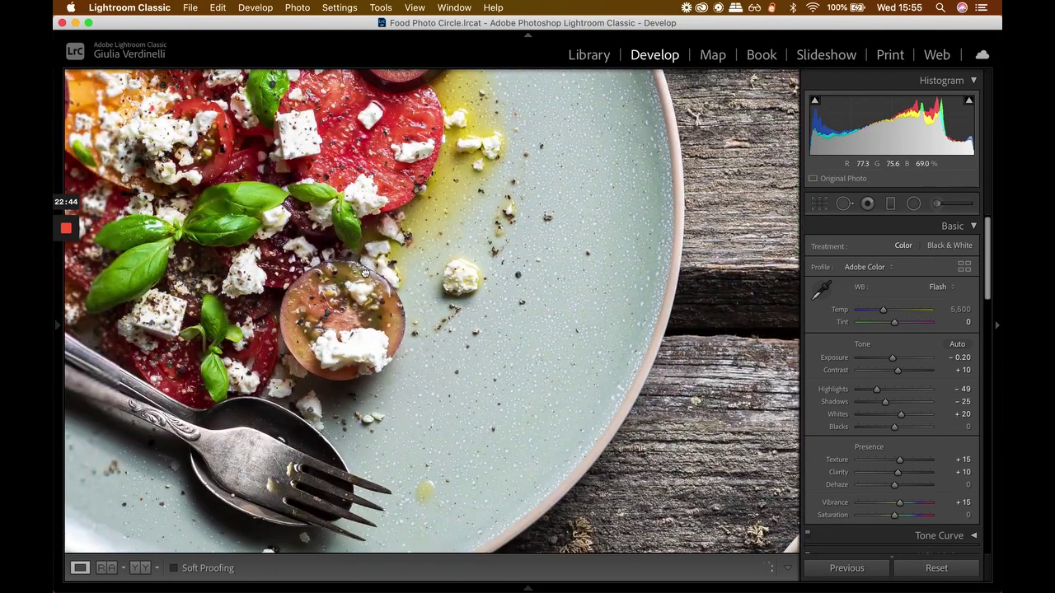
{"action": "left_click", "coordinate": [365, 273]}
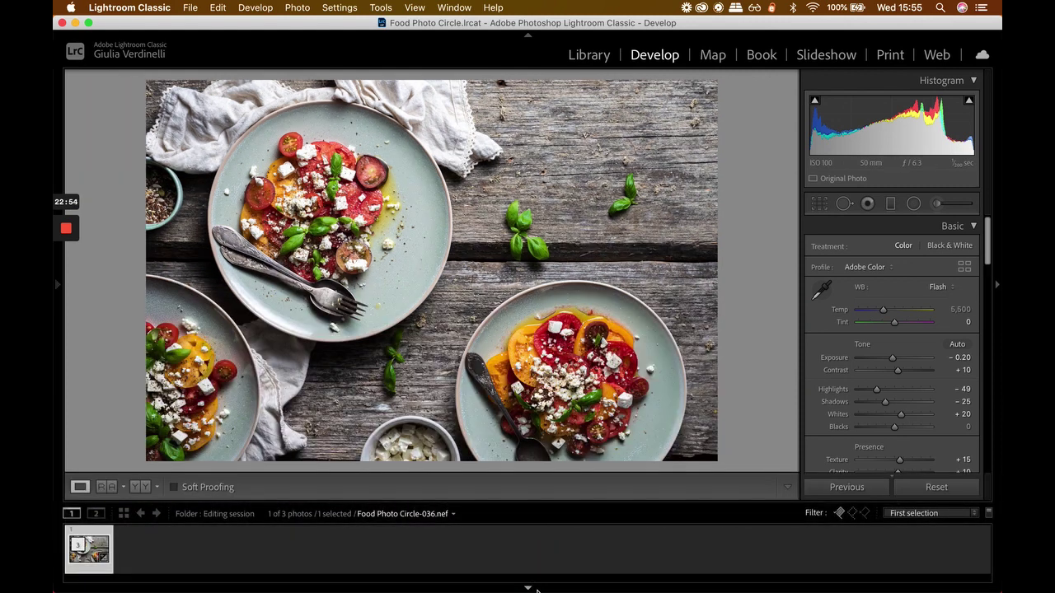
Create a virtual copy of Food Photo Circle-036.nef and reset all of the copy's develop settings
{"action": "left_click", "coordinate": [528, 587]}
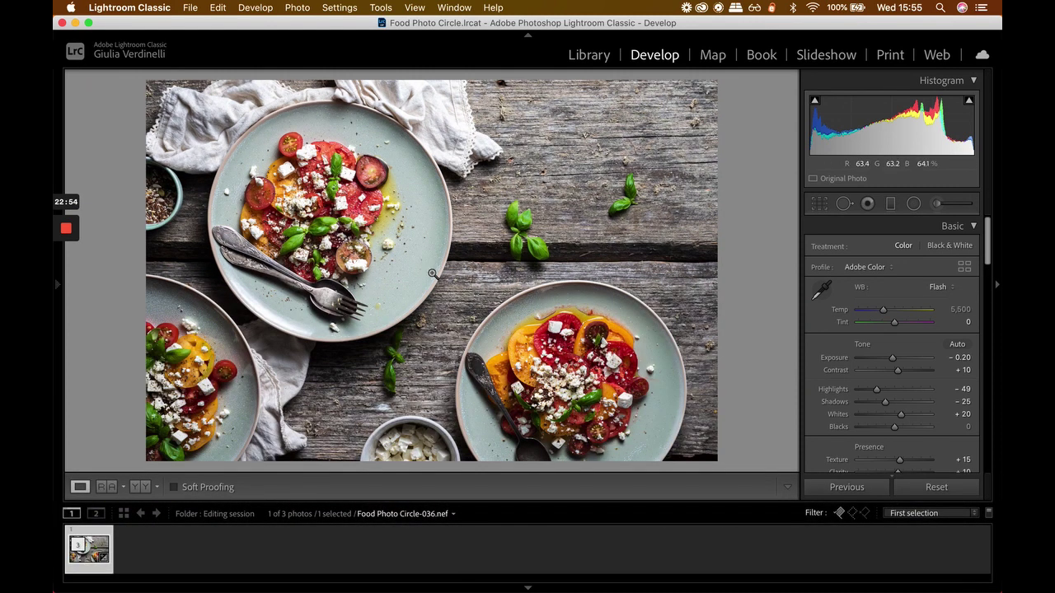
{"action": "right_click", "coordinate": [80, 565]}
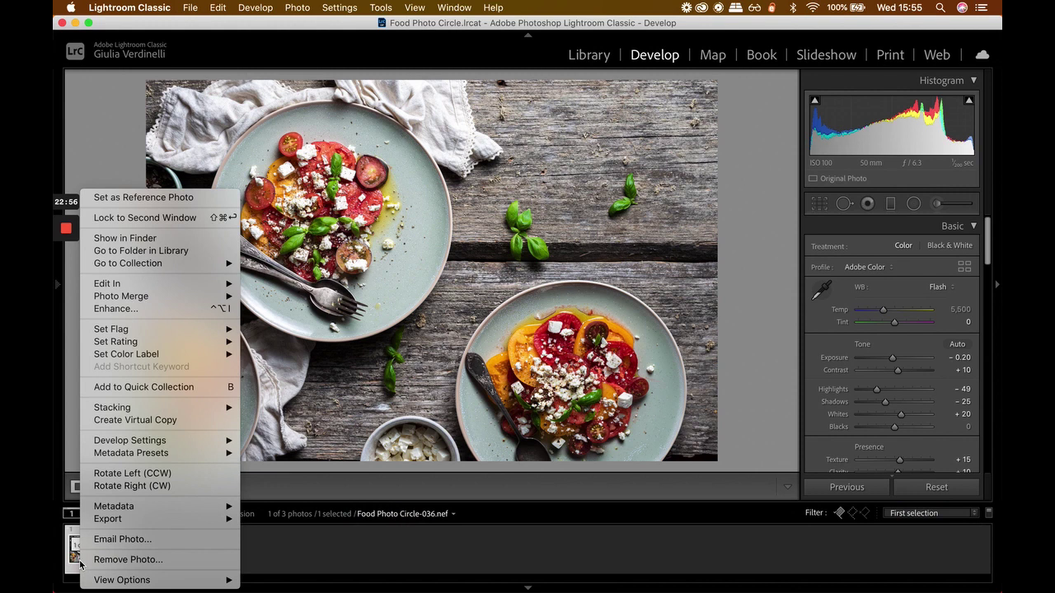
{"action": "left_click", "coordinate": [135, 420]}
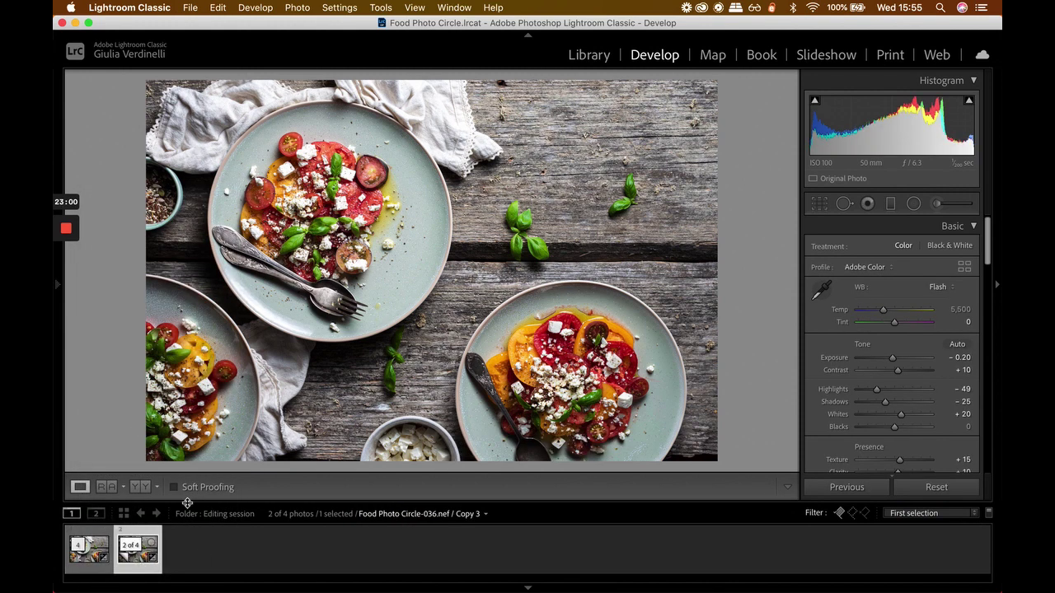
{"action": "left_click", "coordinate": [935, 487]}
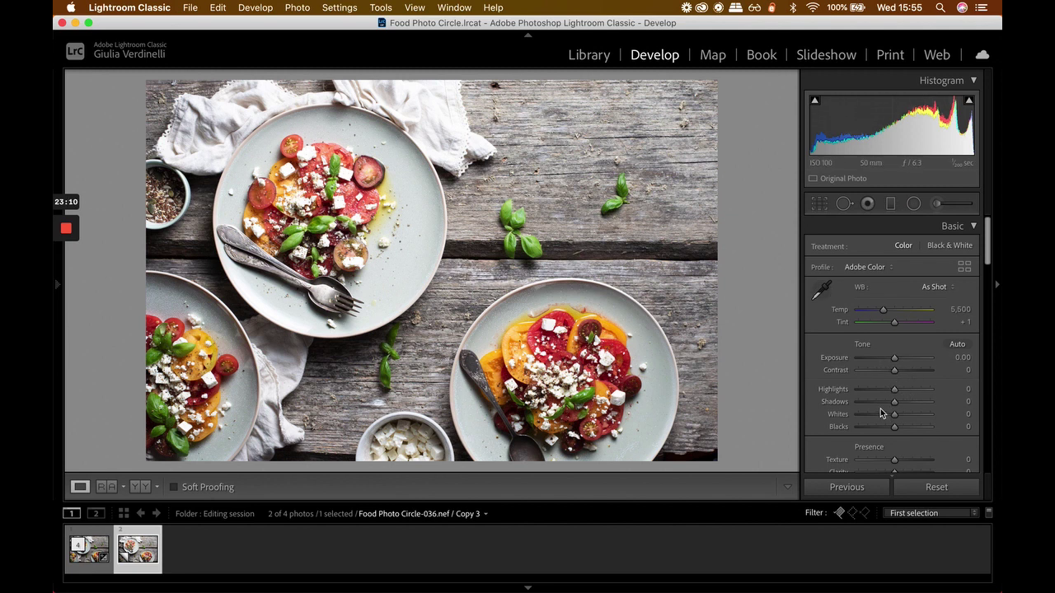
Give the virtual copy an alternative tone with Shadows +79, Highlights -82 and Contrast +30
{"action": "left_click_drag", "start_coordinate": [894, 402], "coordinate": [865, 390]}
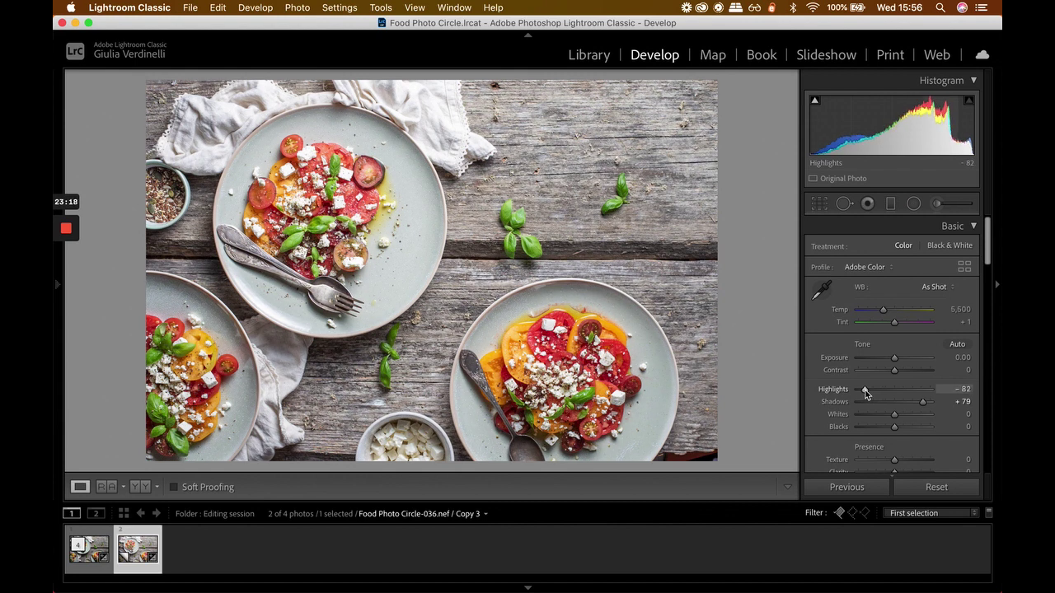
{"action": "scroll", "coordinate": [865, 394], "scroll_direction": "down", "scroll_amount": 1}
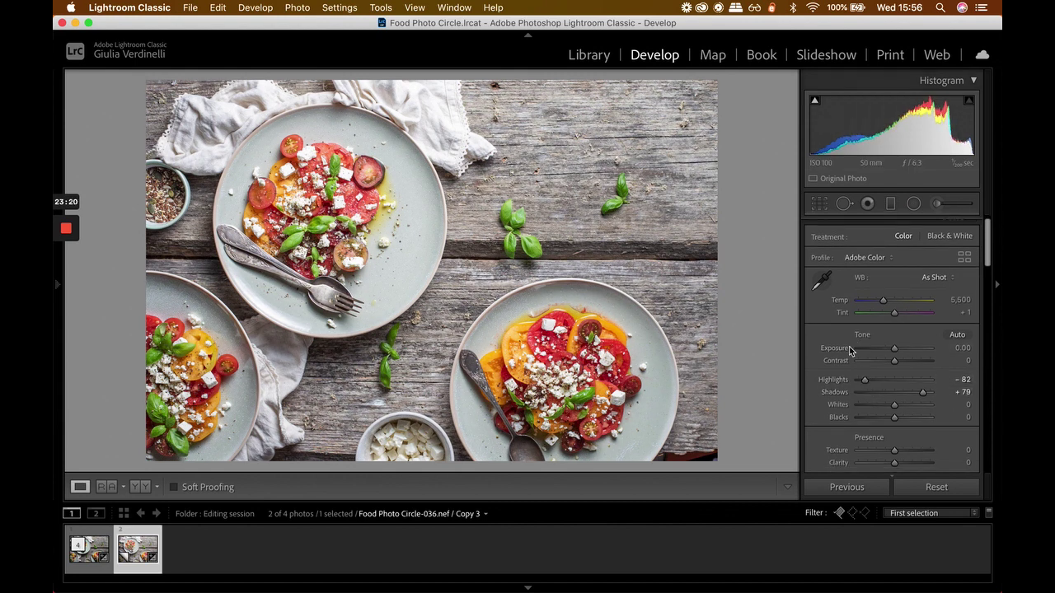
{"action": "scroll", "coordinate": [843, 366], "scroll_direction": "up", "scroll_amount": 6}
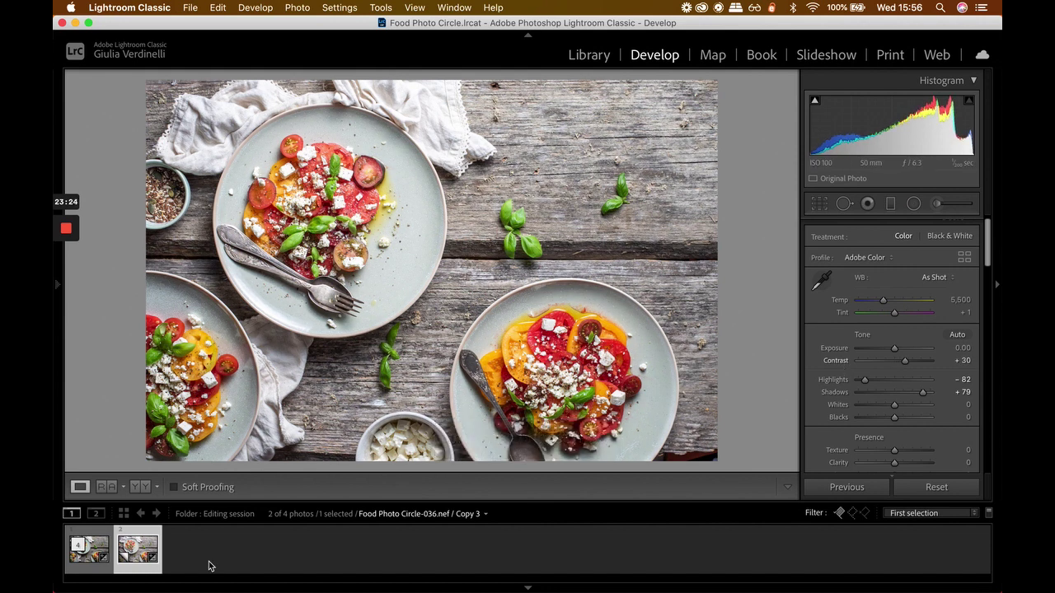
Compare the edited original with the virtual copy, and review the original's Basic settings
{"action": "left_click", "coordinate": [87, 565]}
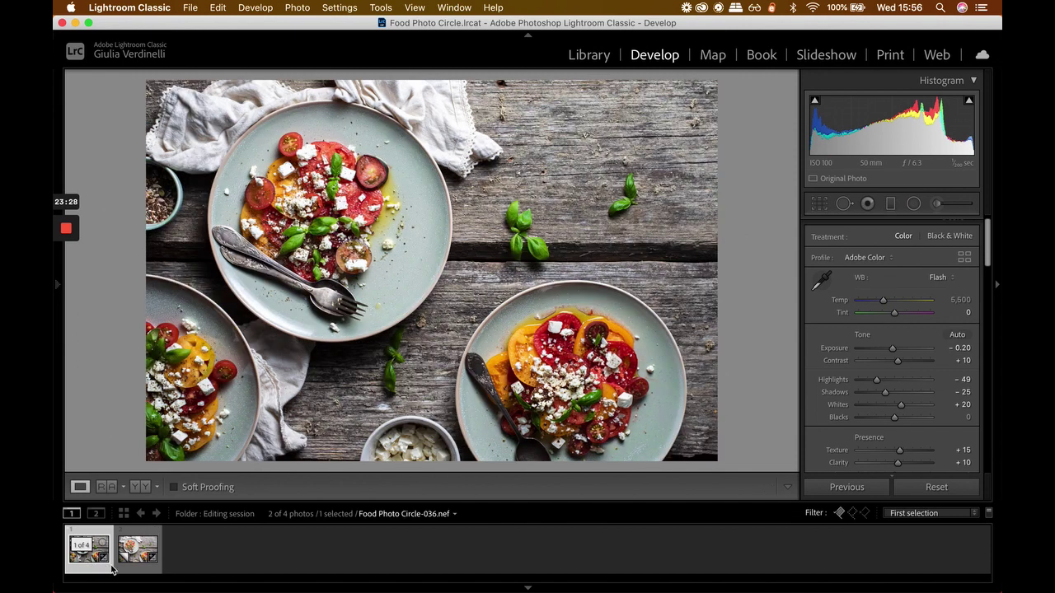
{"action": "left_click", "coordinate": [129, 573]}
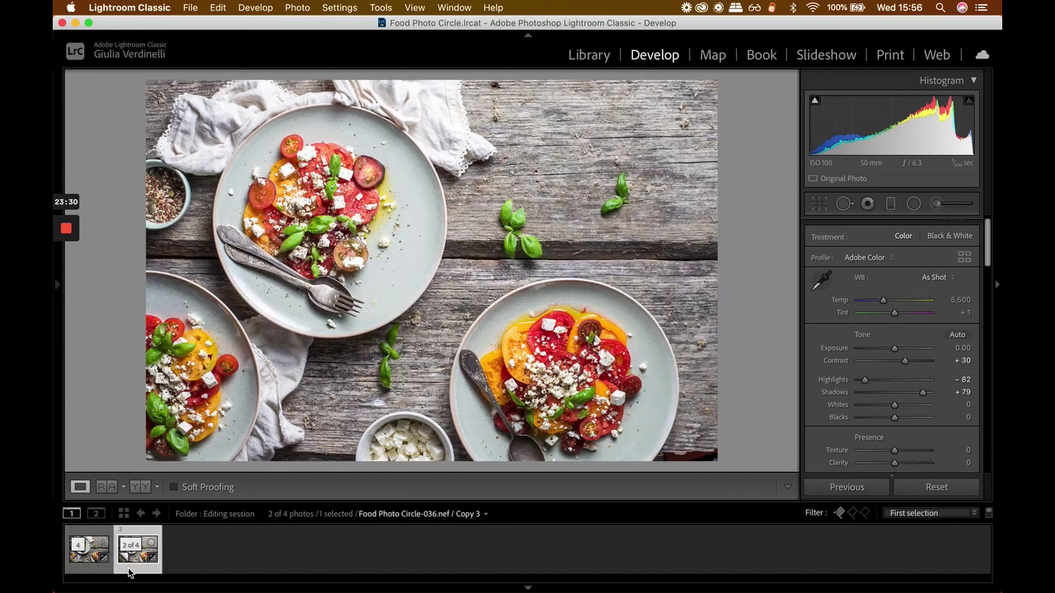
{"action": "left_click", "coordinate": [74, 573]}
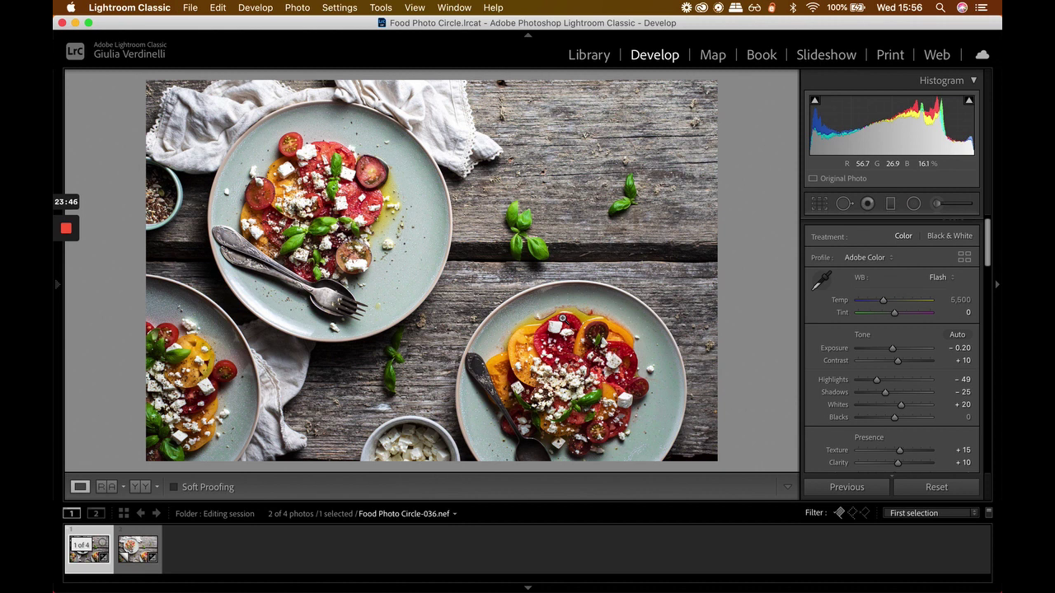
{"action": "scroll", "coordinate": [900, 362], "scroll_direction": "down", "scroll_amount": 10}
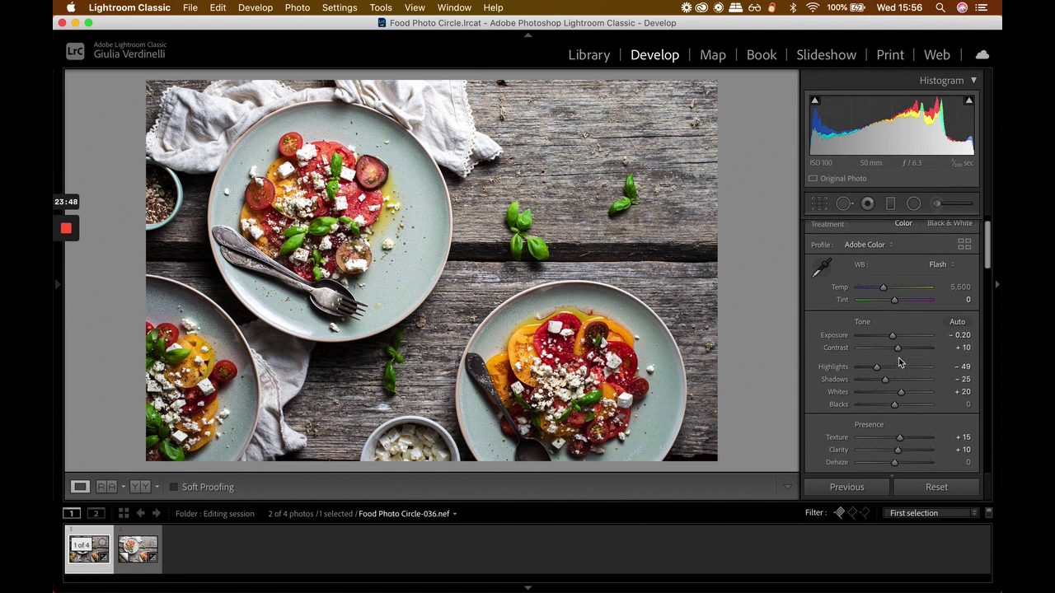
{"action": "scroll", "coordinate": [900, 363], "scroll_direction": "up", "scroll_amount": 10}
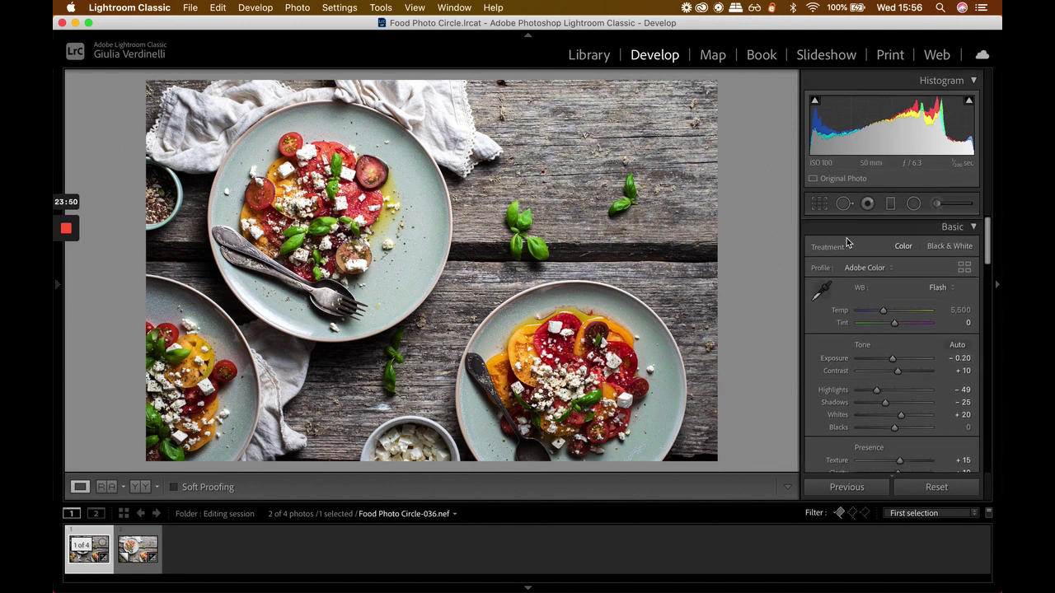